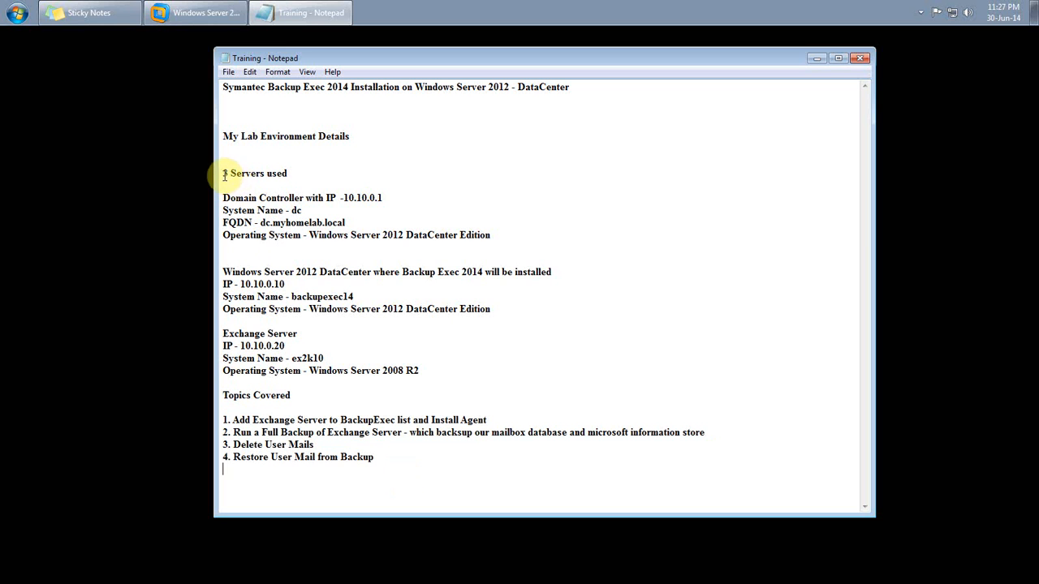
- Review the three servers in the lab environment notes, including their roles, IP addresses and the Exchange server's operating system
drag(224, 174, 349, 172)
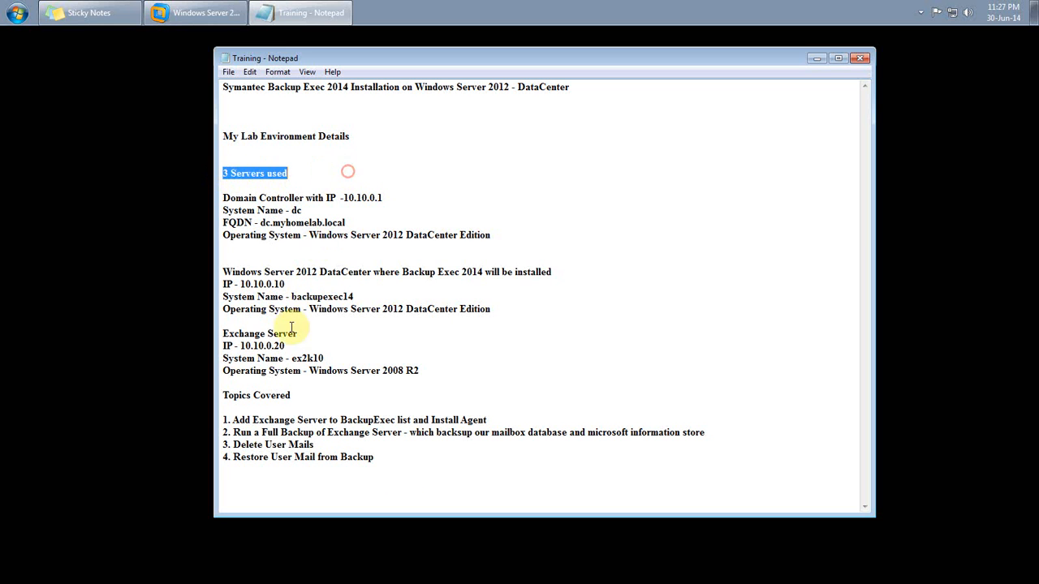
drag(223, 334, 312, 333)
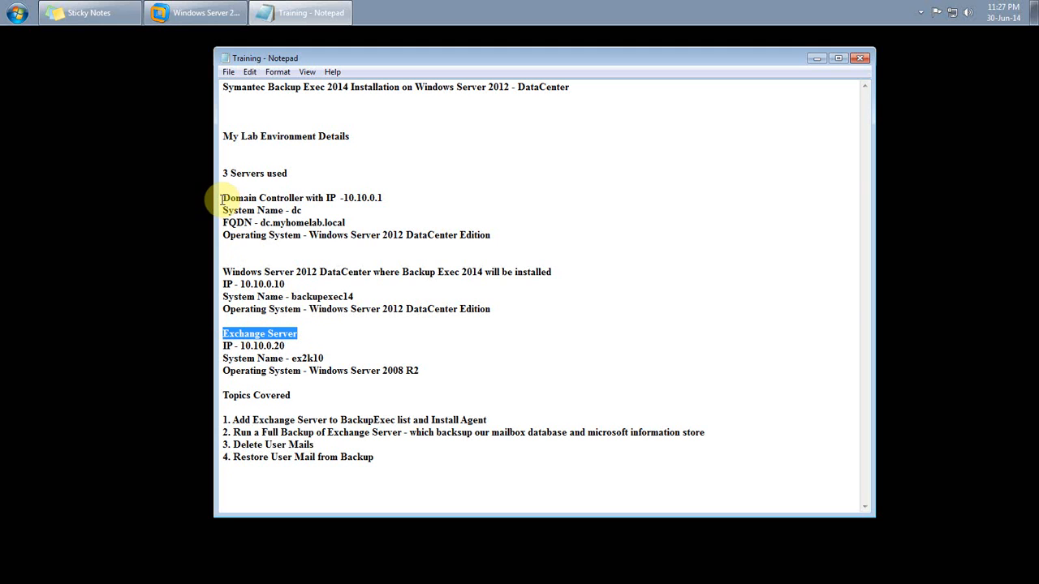
drag(221, 198, 389, 201)
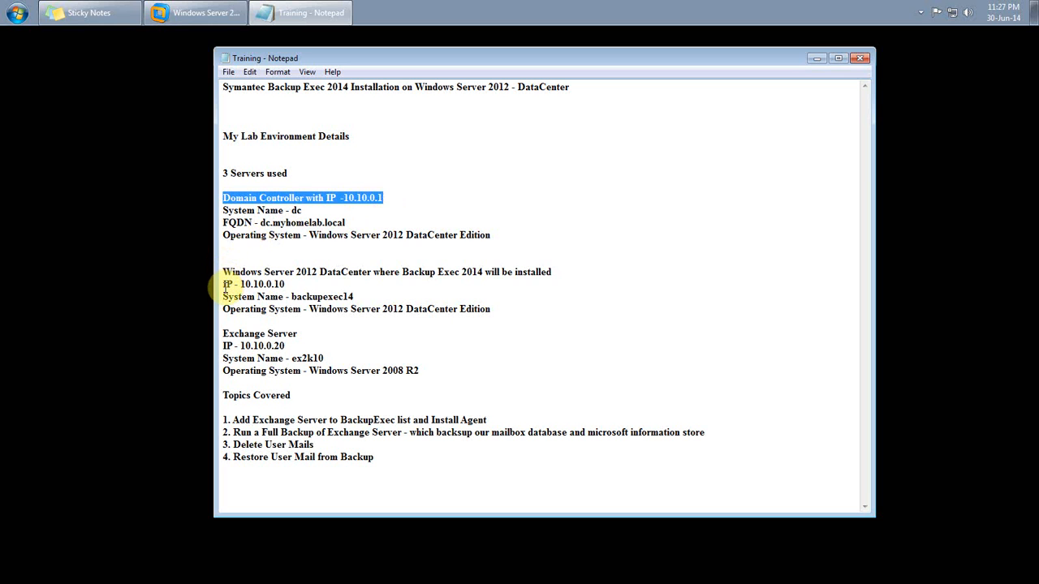
drag(221, 284, 322, 288)
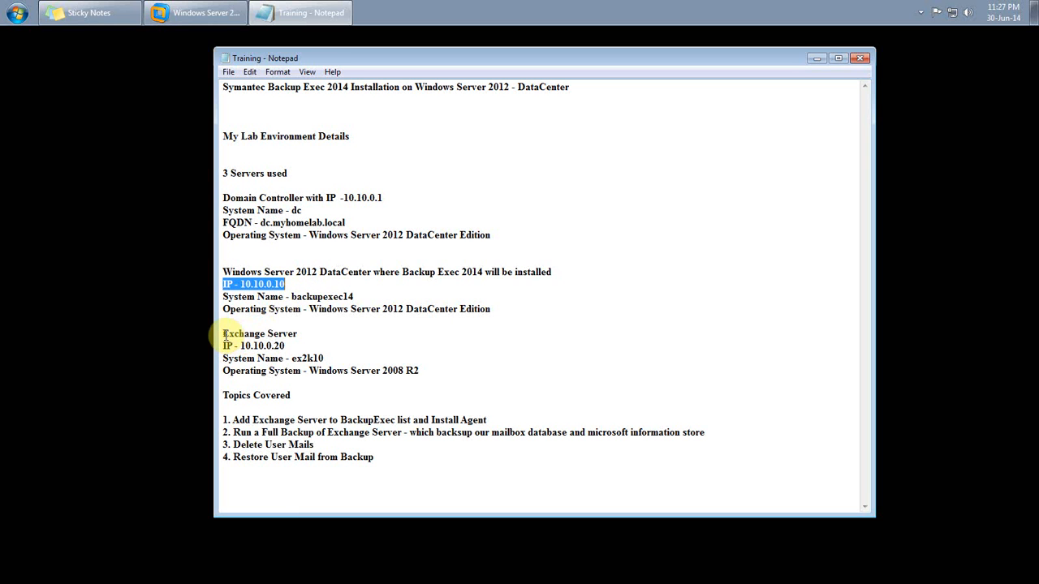
drag(223, 334, 310, 334)
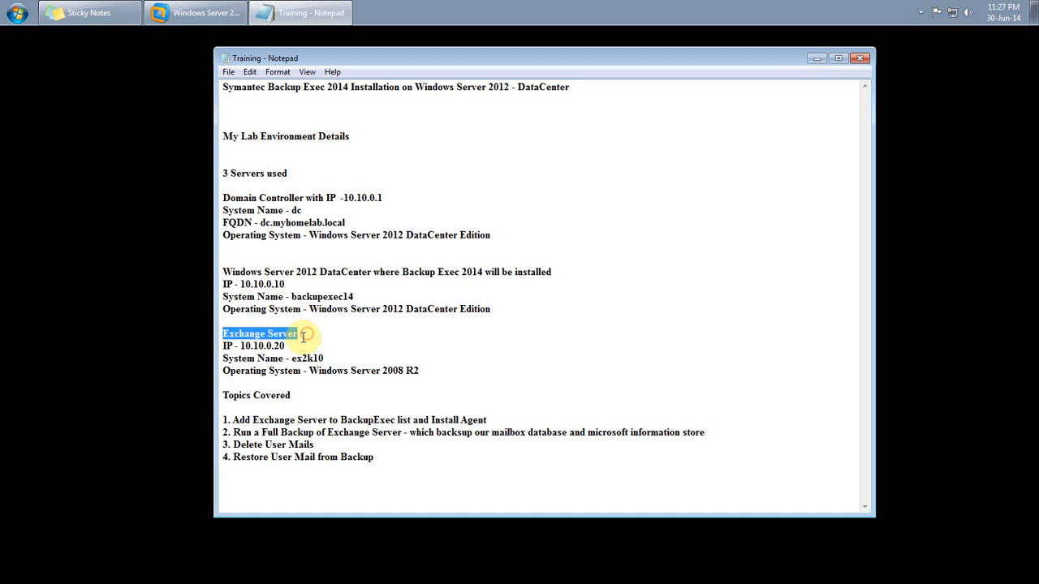
drag(219, 371, 431, 371)
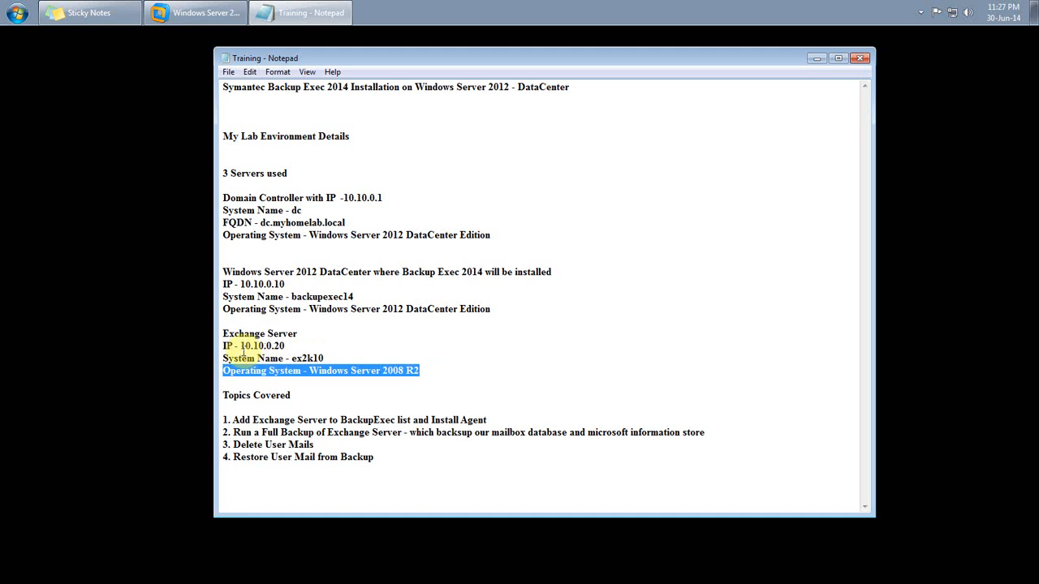
drag(210, 345, 292, 347)
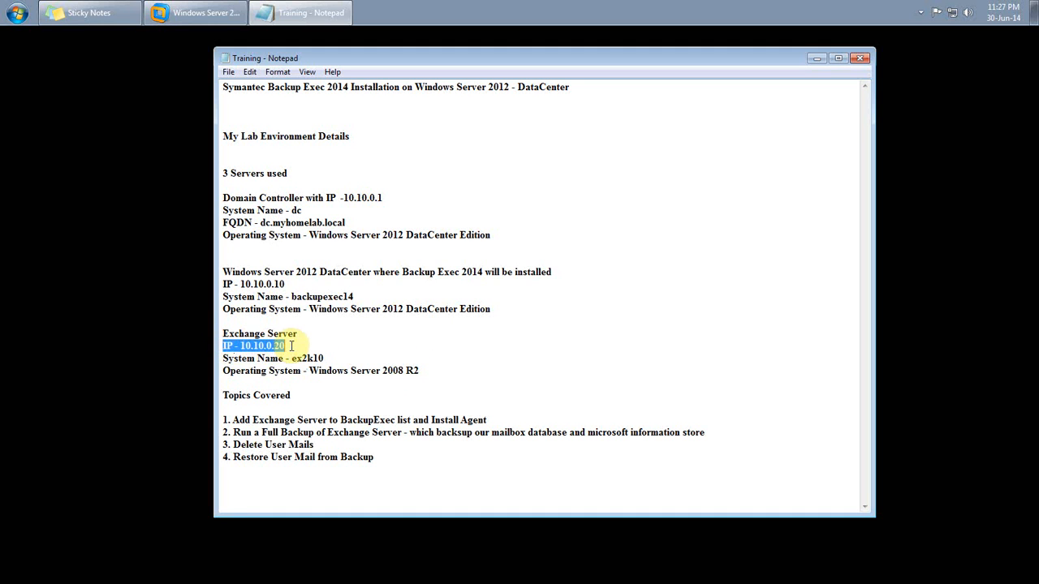
click(374, 342)
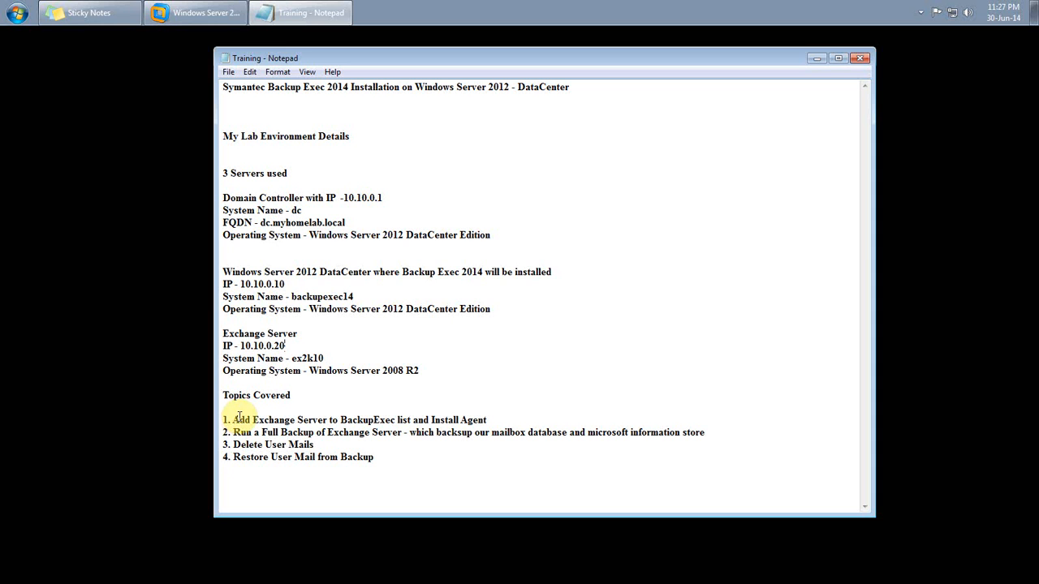
- Review the four topics covered in the notes, from adding the Exchange server to restoring user mail from backup
drag(234, 419, 469, 420)
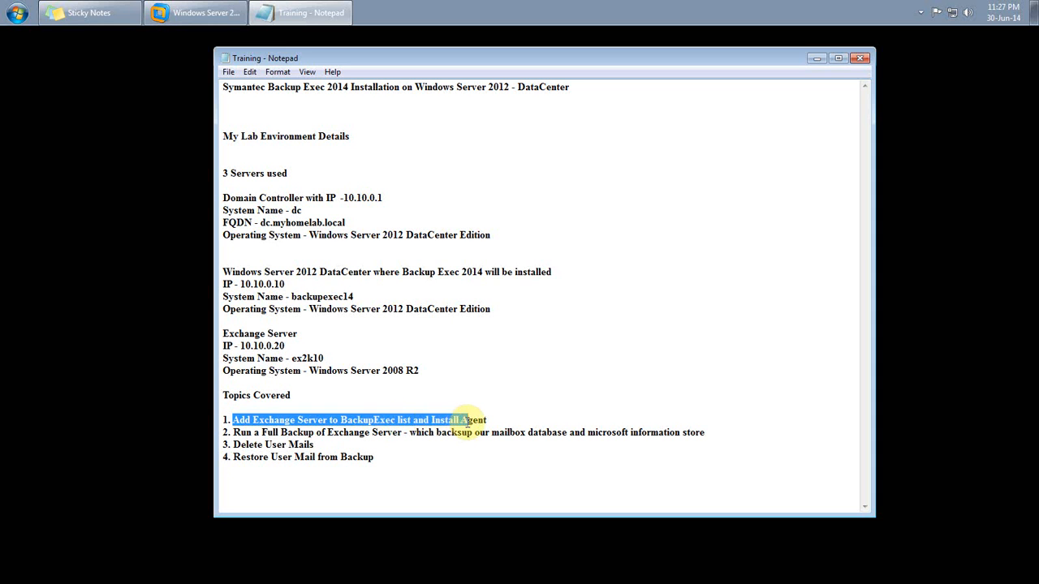
click(354, 454)
drag(232, 432, 679, 436)
click(649, 475)
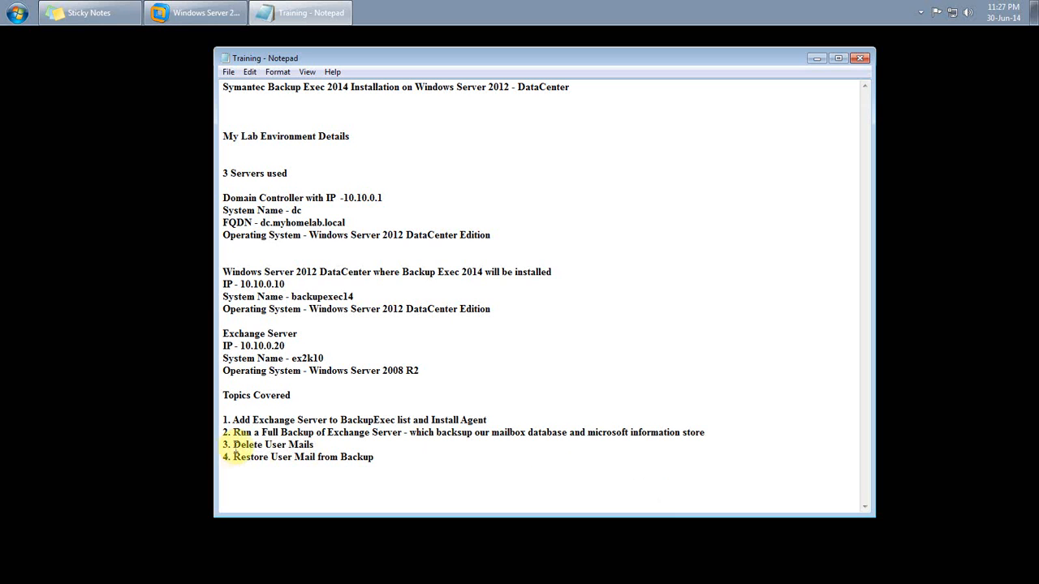
drag(234, 447, 321, 448)
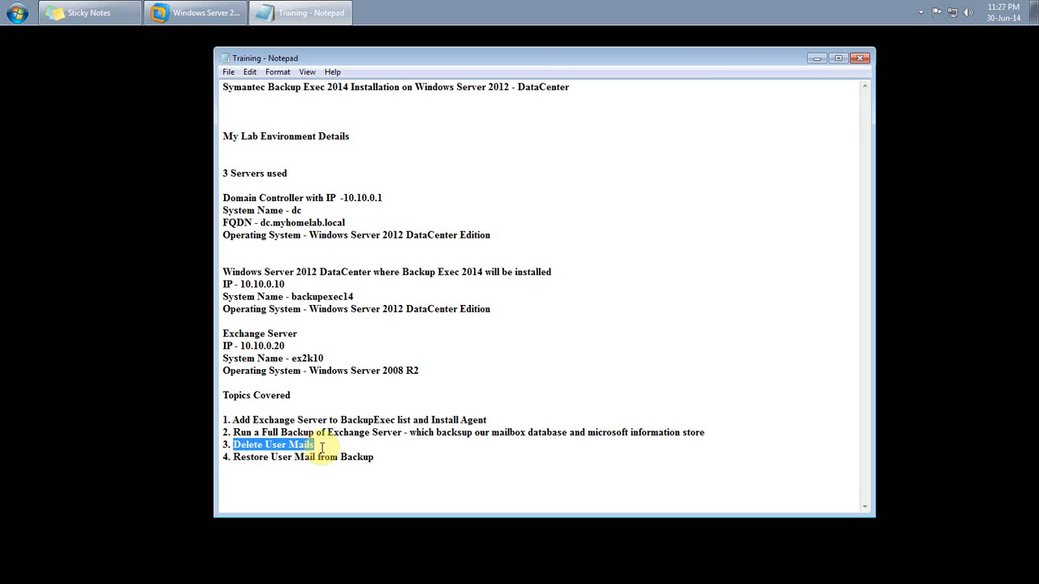
drag(234, 457, 413, 456)
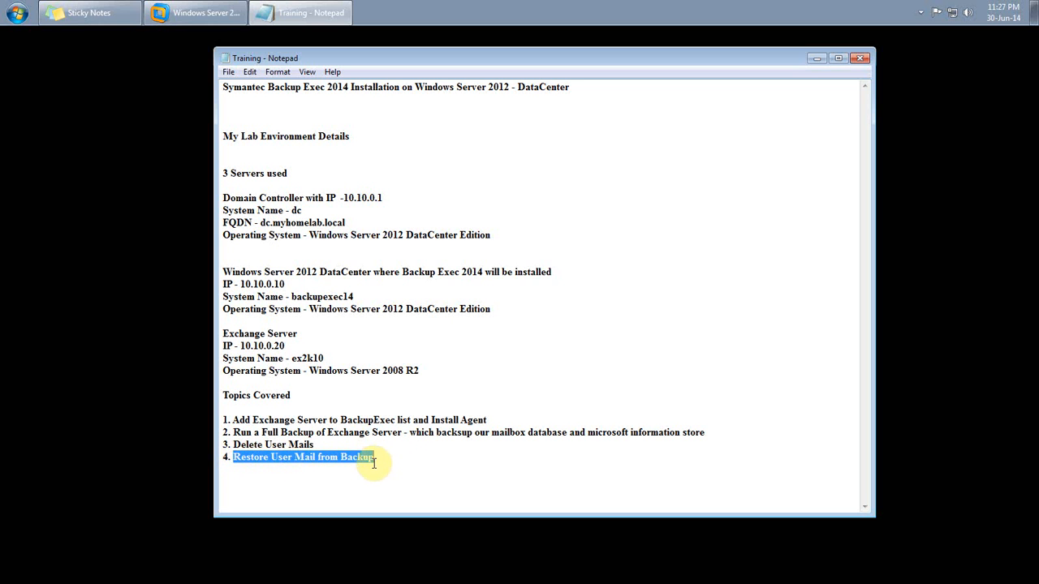
- Switch to VMware Workstation and check the Exchange server VM's Windows edition and computer name in its system properties
click(225, 9)
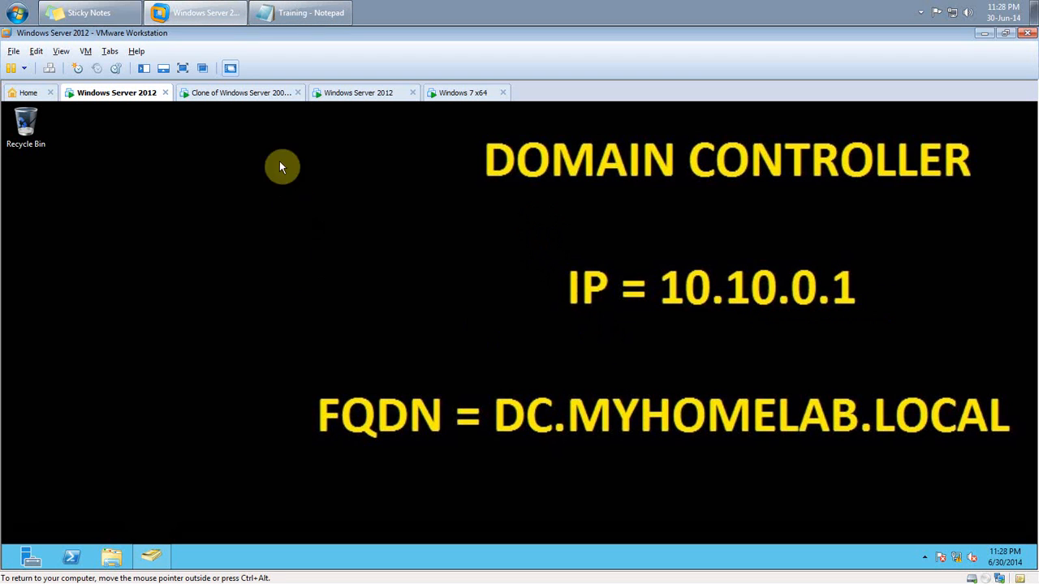
click(220, 95)
click(620, 397)
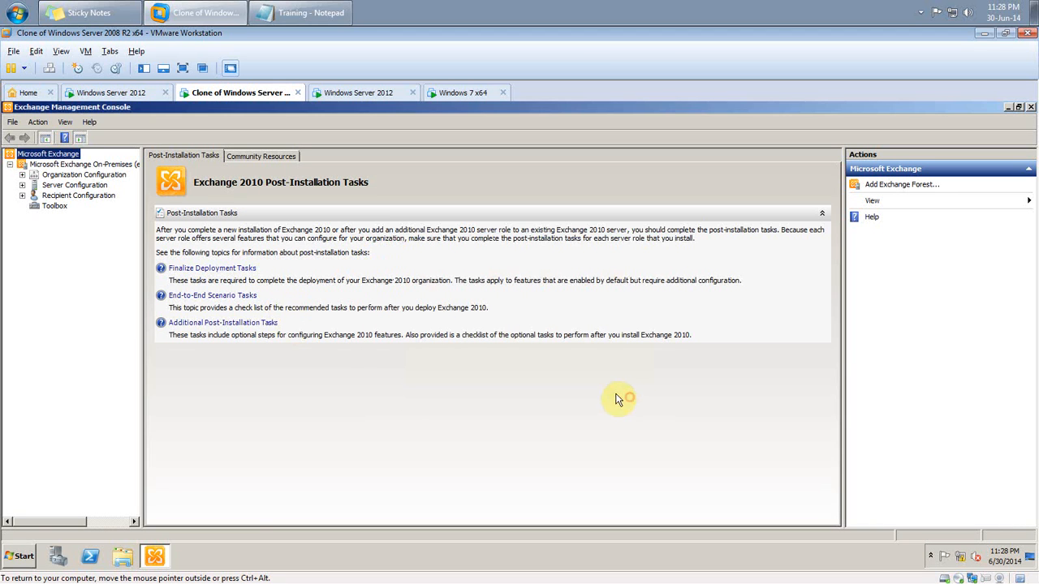
click(20, 556)
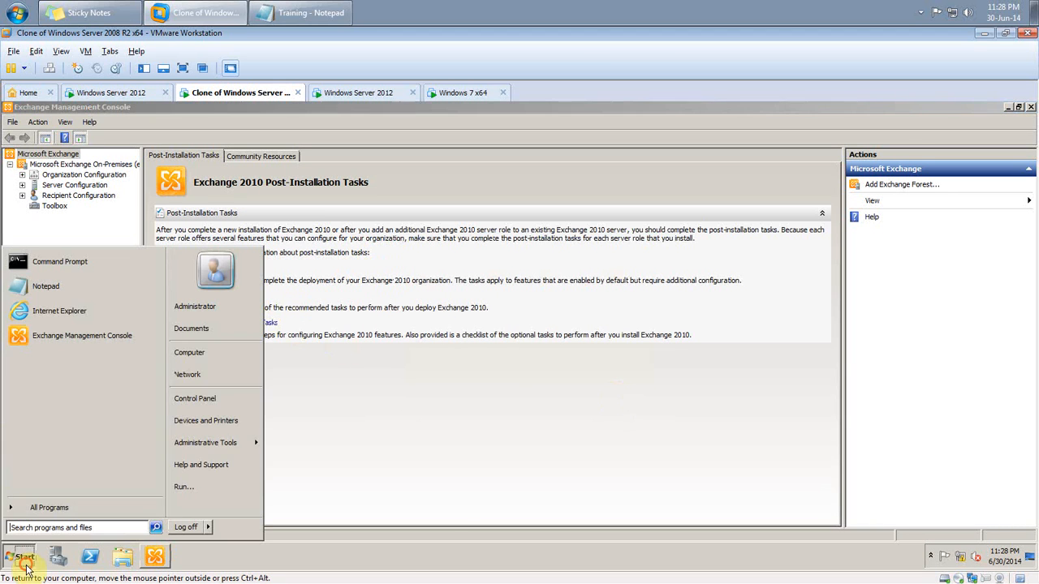
right_click(195, 365)
key(Escape)
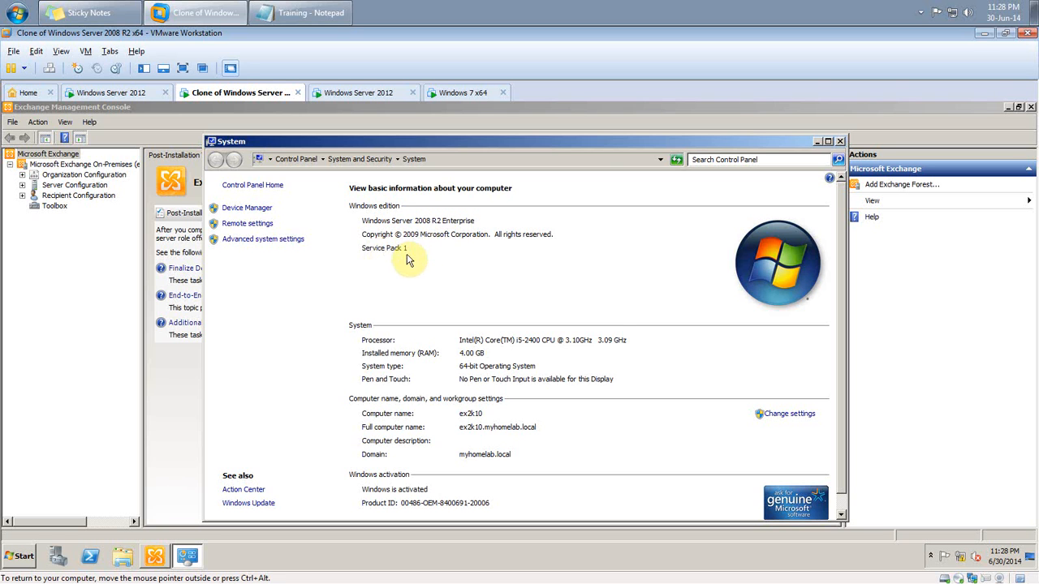
click(839, 141)
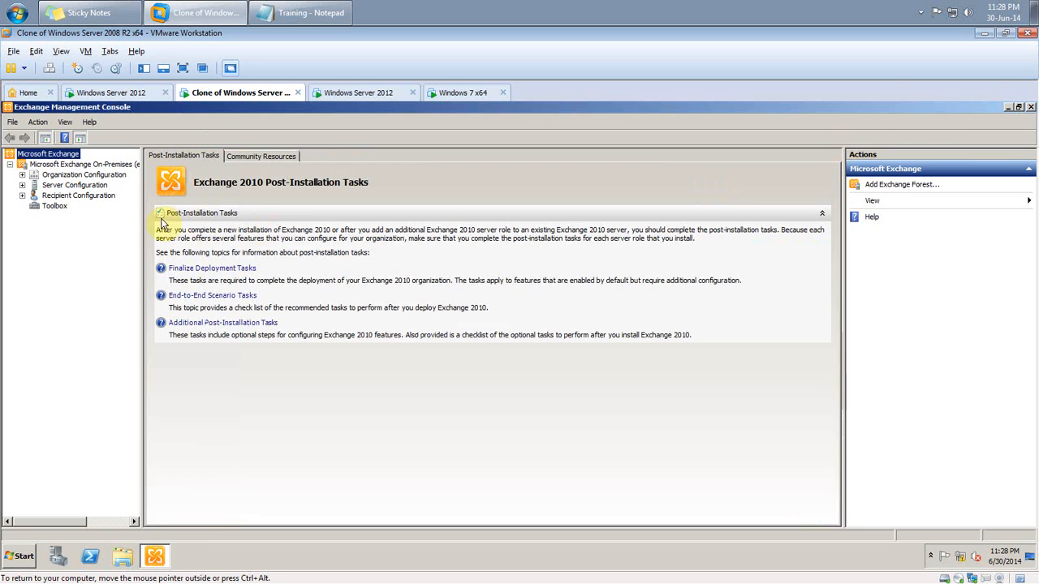
- List the mailboxes under Recipient Configuration in the Exchange Management Console
click(22, 196)
click(53, 205)
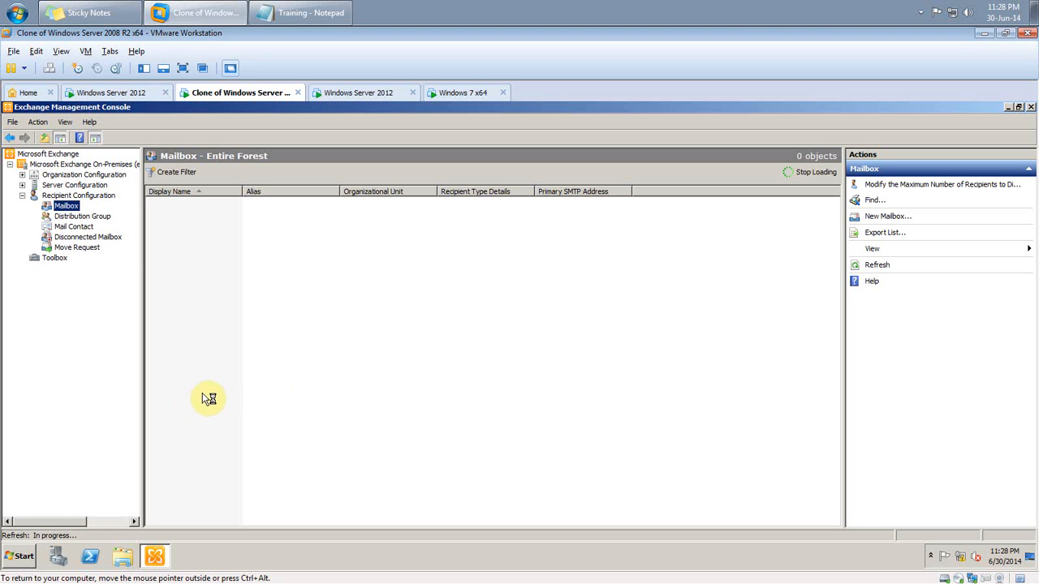
- On the domain controller VM, locate the user1 and outlookuser accounts in Active Directory Users and Computers
click(127, 91)
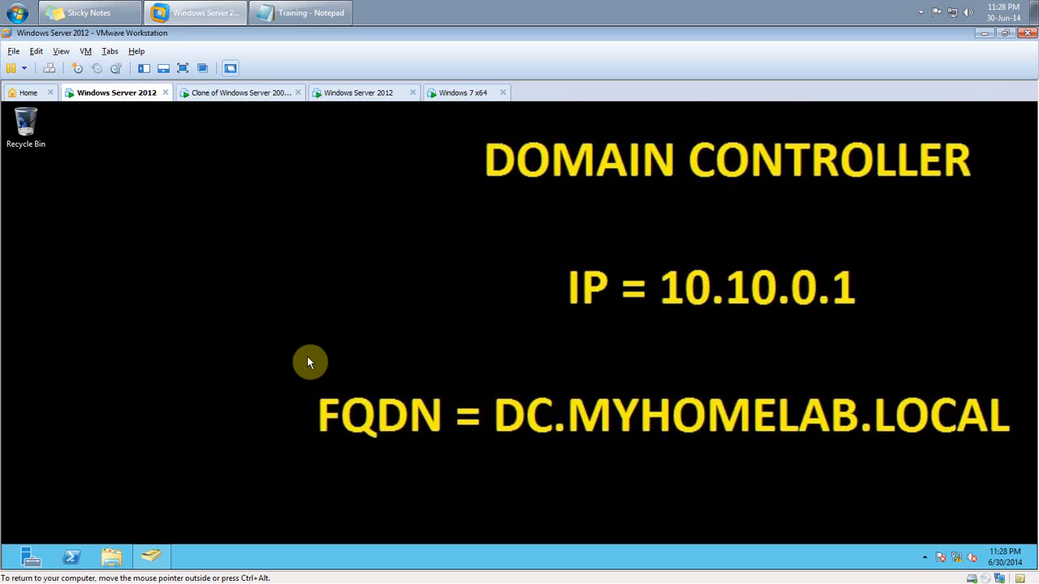
click(149, 560)
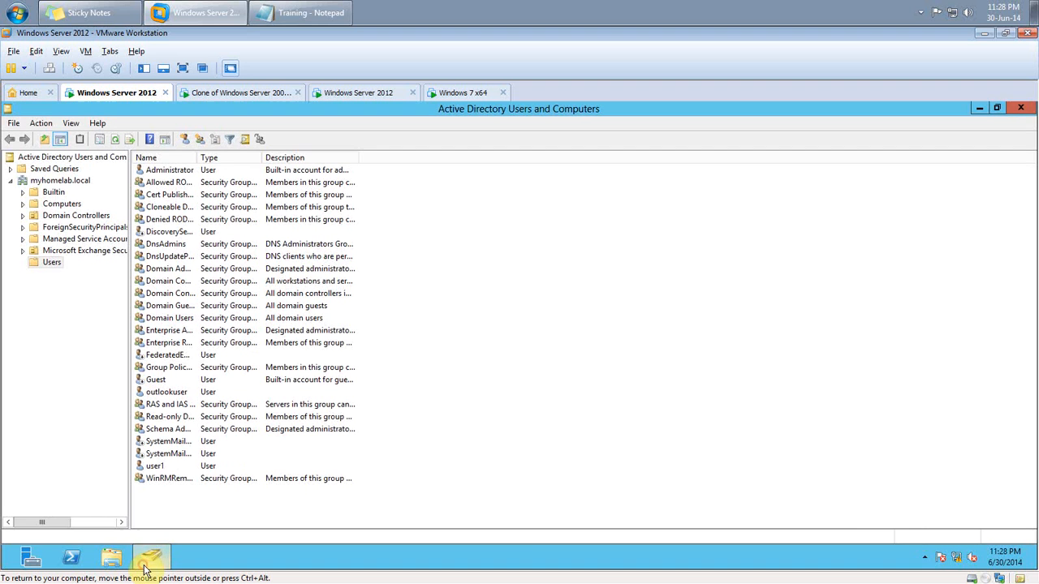
click(152, 467)
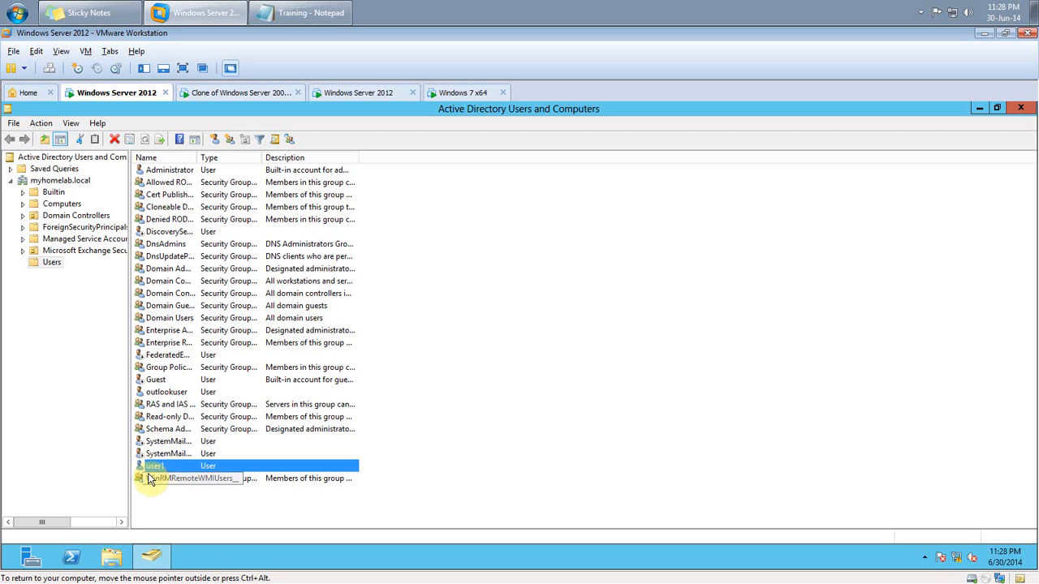
click(157, 393)
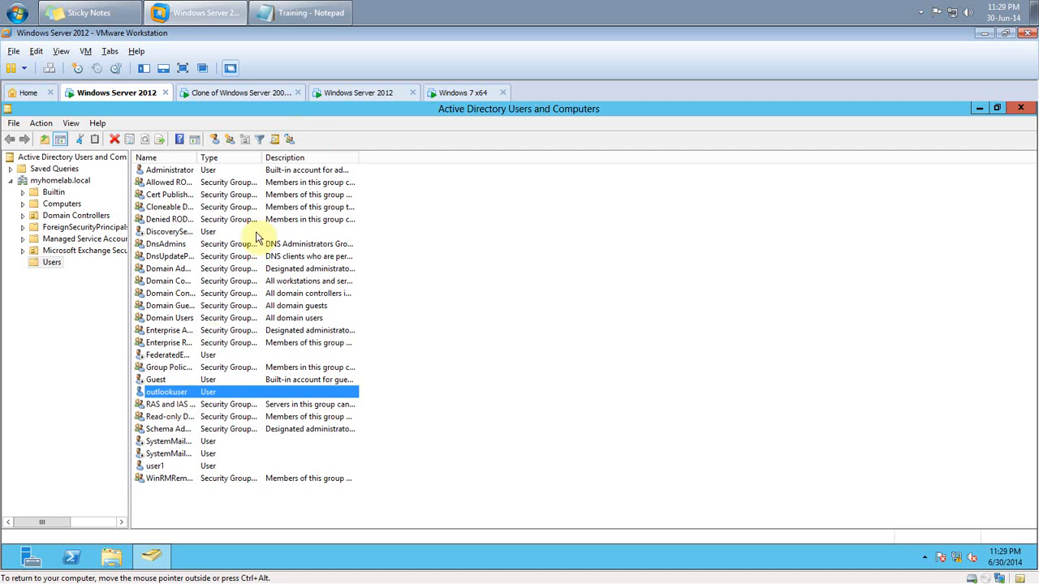
- Check the Administrator and outlookuser mailboxes on the Exchange server against the outlookuser account on the domain controller
click(254, 94)
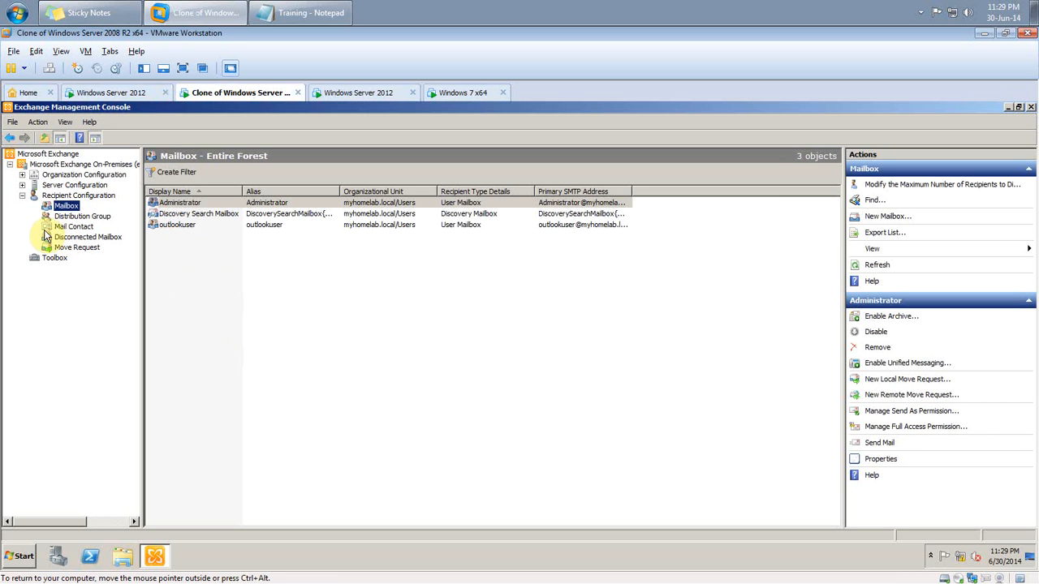
click(167, 203)
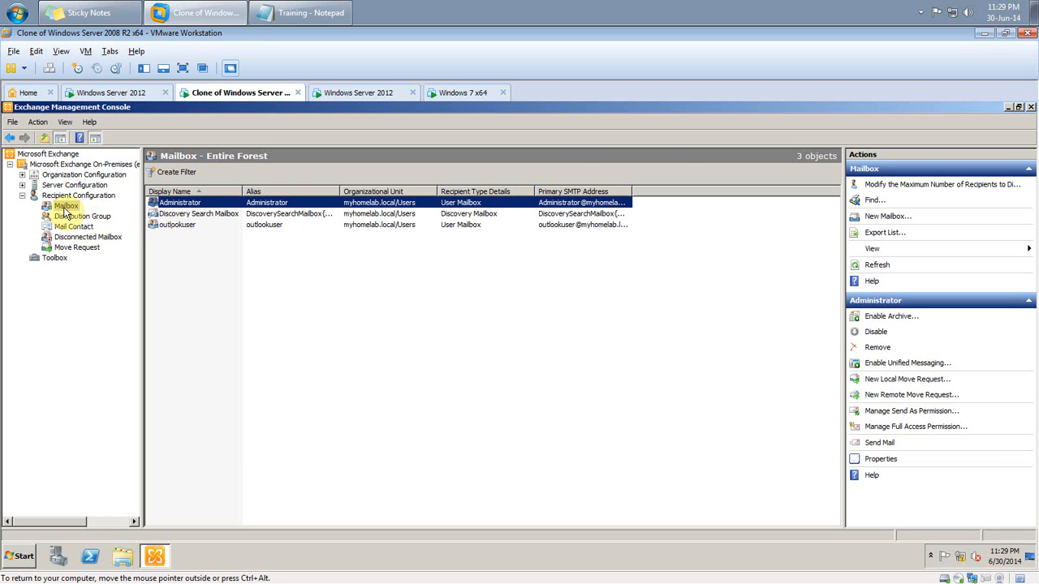
click(184, 222)
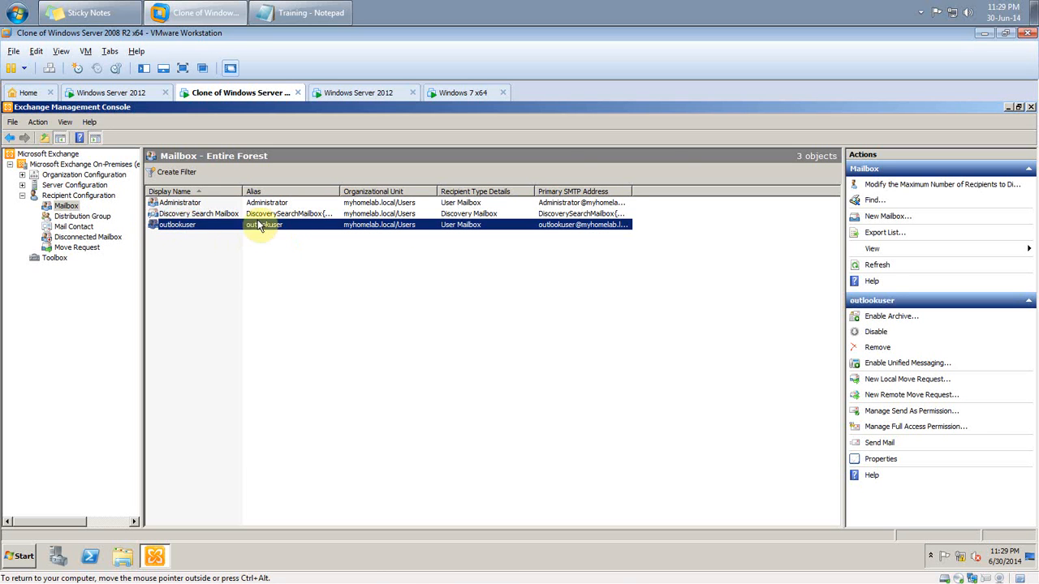
click(129, 92)
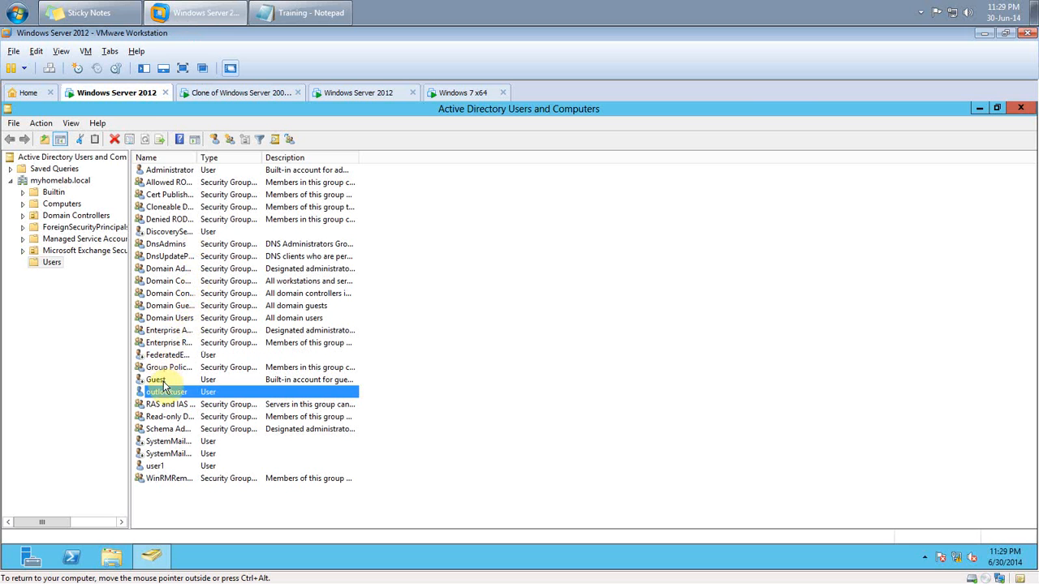
click(253, 97)
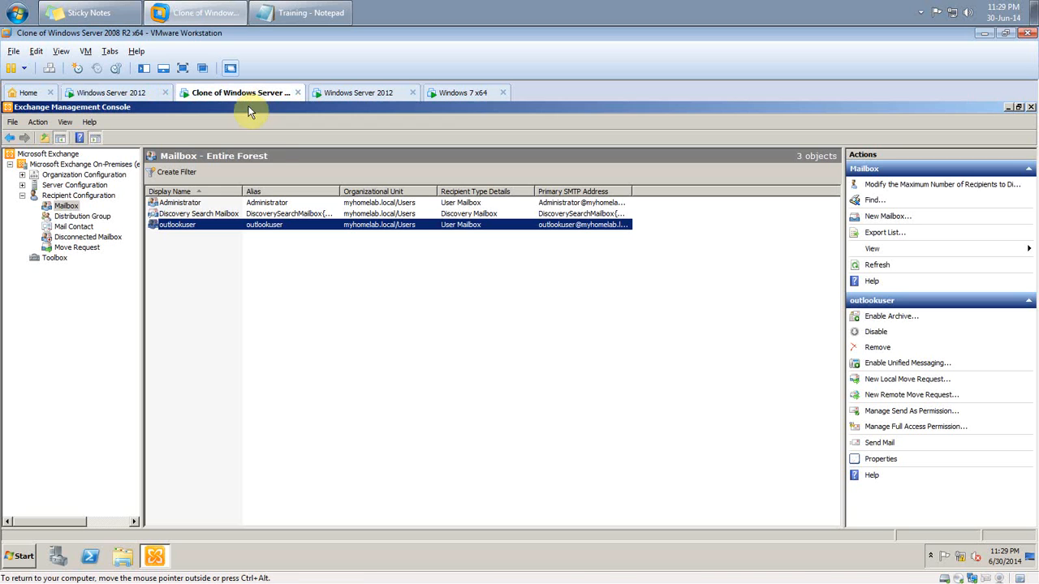
- On the Windows 7 x64 client VM, check which account is signed in
click(461, 94)
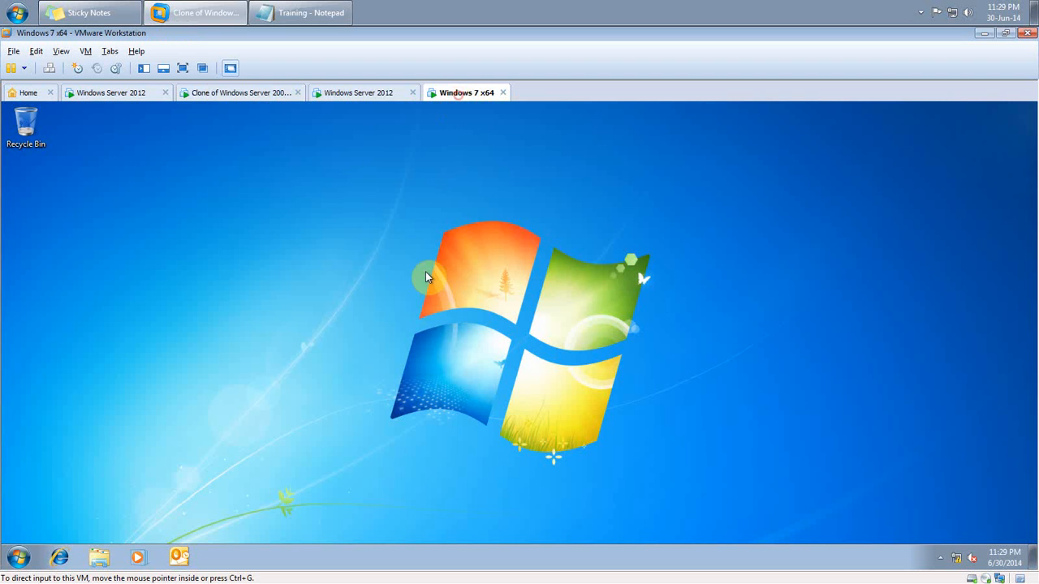
click(20, 557)
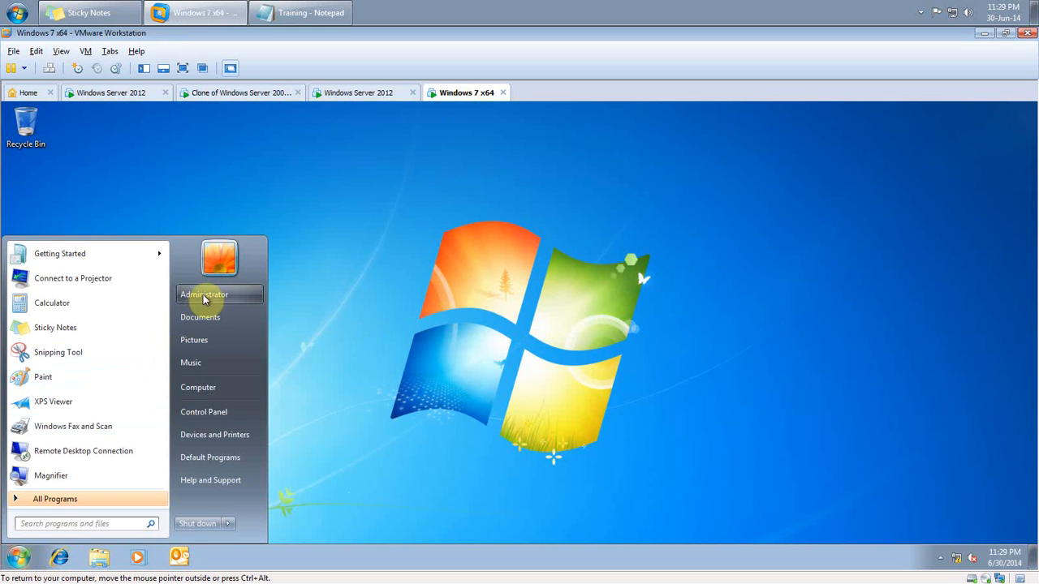
click(321, 282)
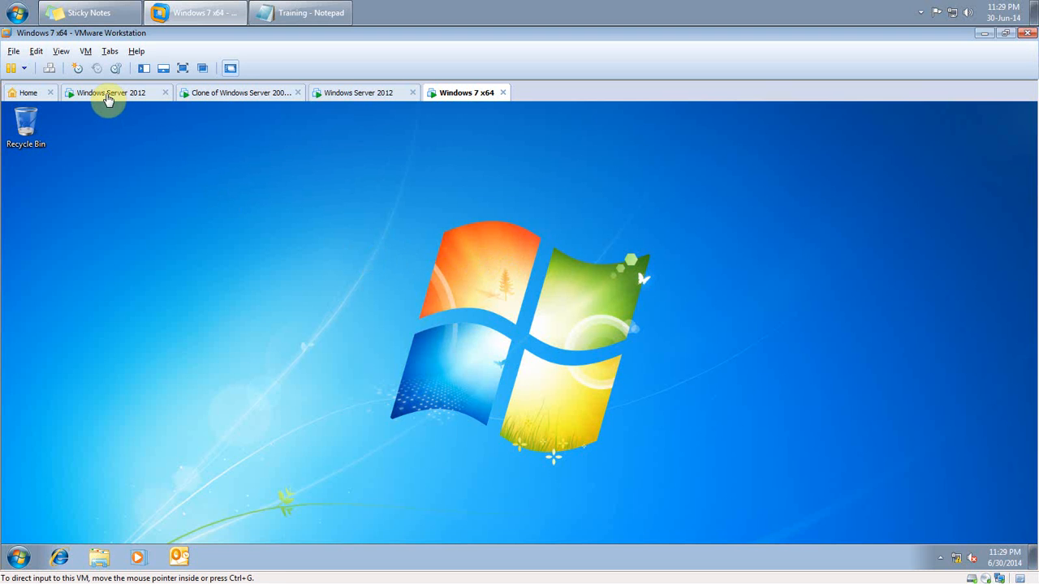
- Revisit the outlookuser account on the domain controller and its Exchange mailbox, ending on the Windows 7 x64 client VM
click(125, 95)
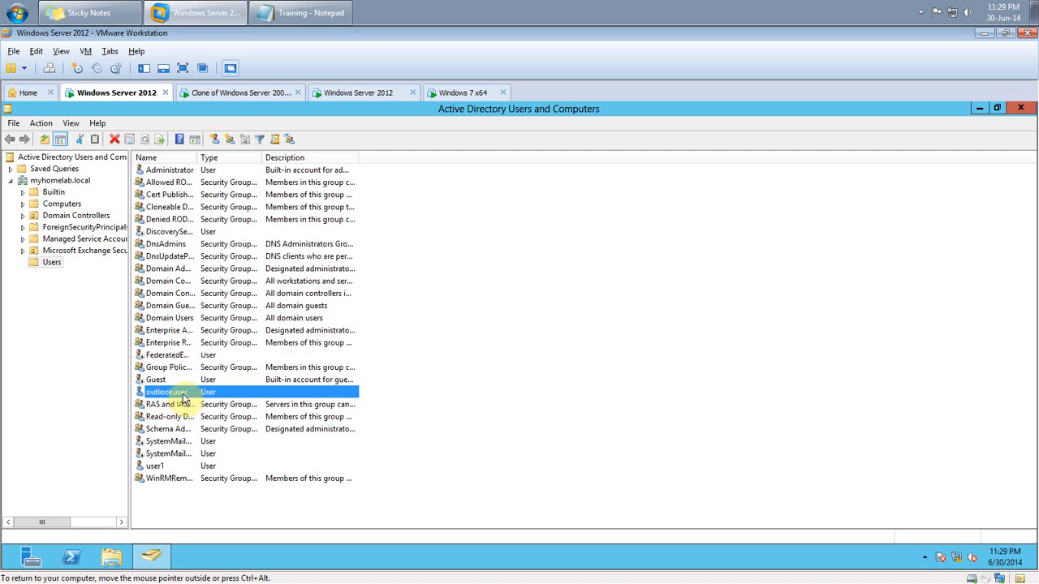
click(233, 94)
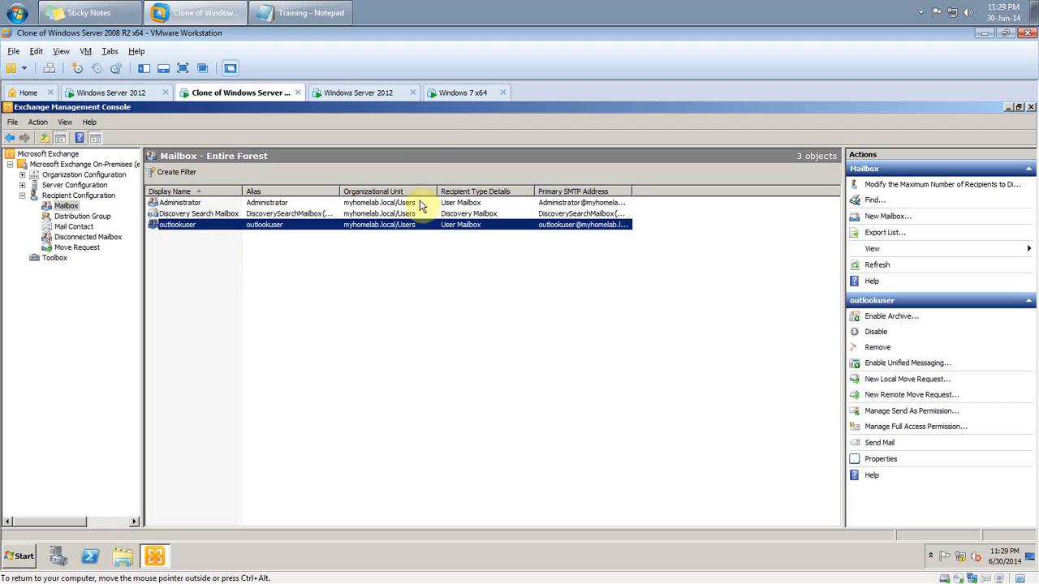
click(444, 96)
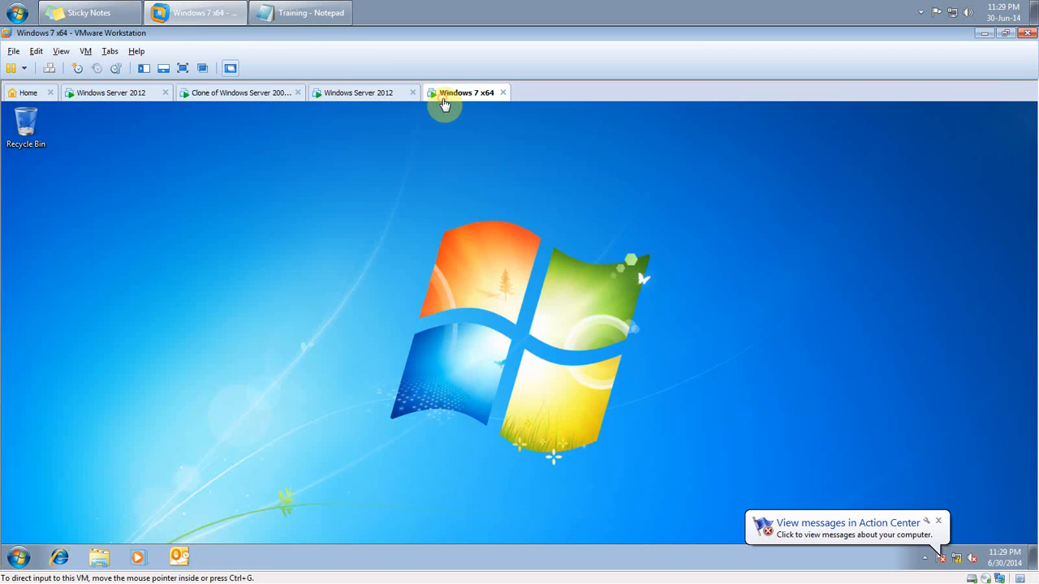
- Glance at the Training notes and recheck the signed-in account on the Windows 7 x64 client
click(300, 13)
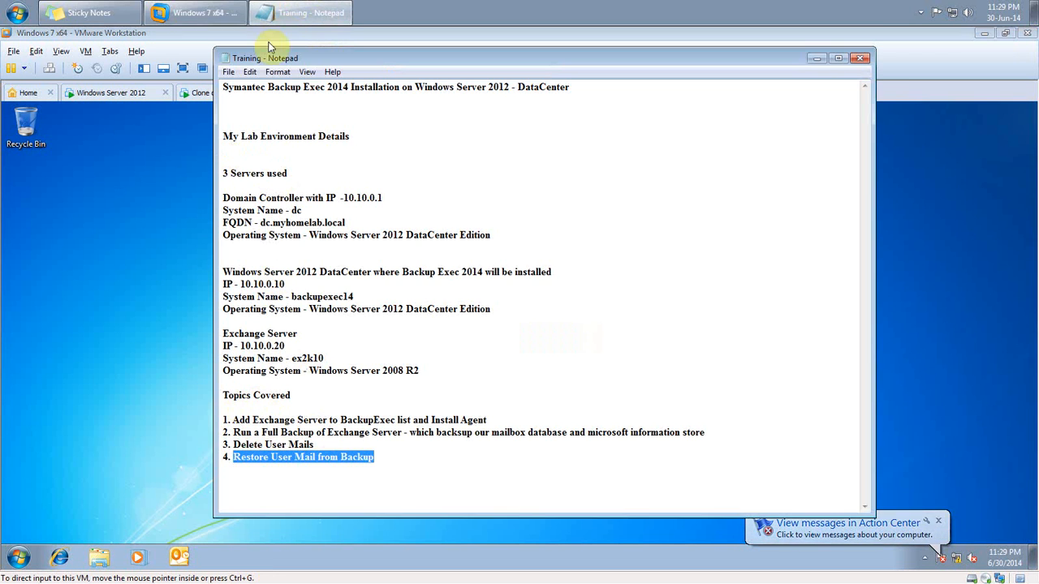
click(300, 13)
click(18, 552)
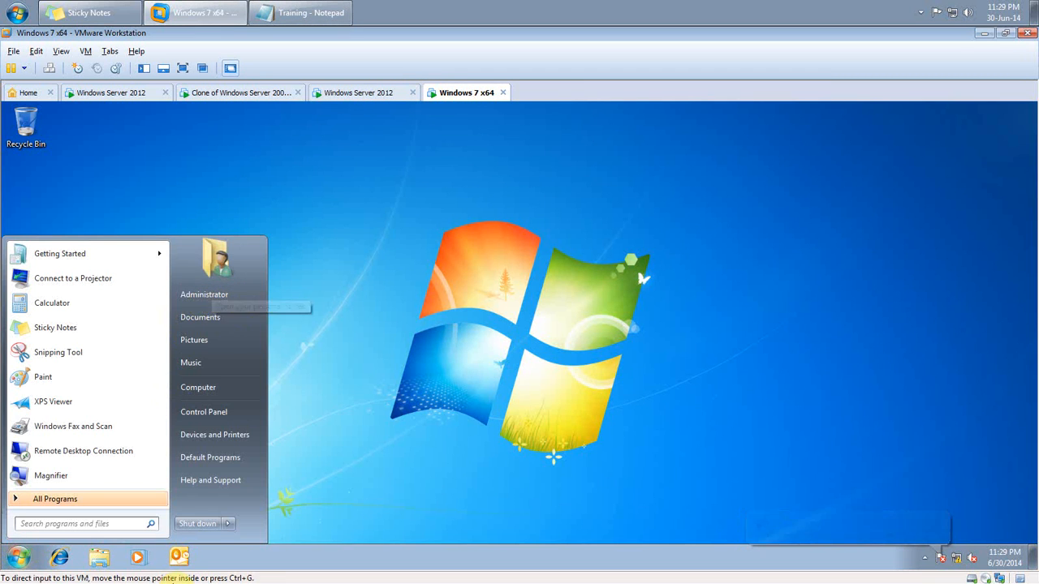
- Open Outlook on the Windows 7 x64 client and start a new email addressed to outlookuser, resolving the recipient name
click(179, 557)
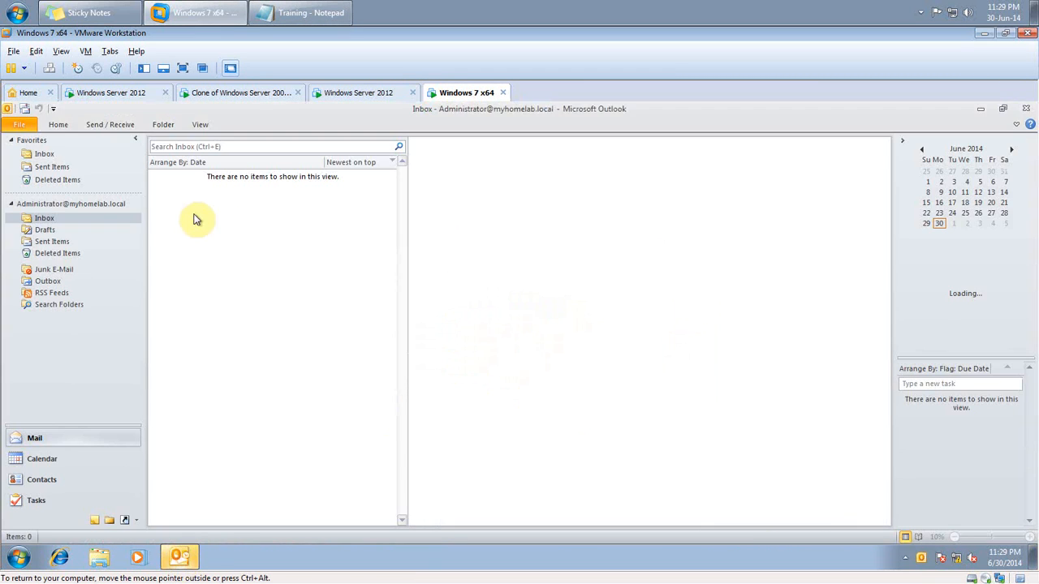
click(61, 130)
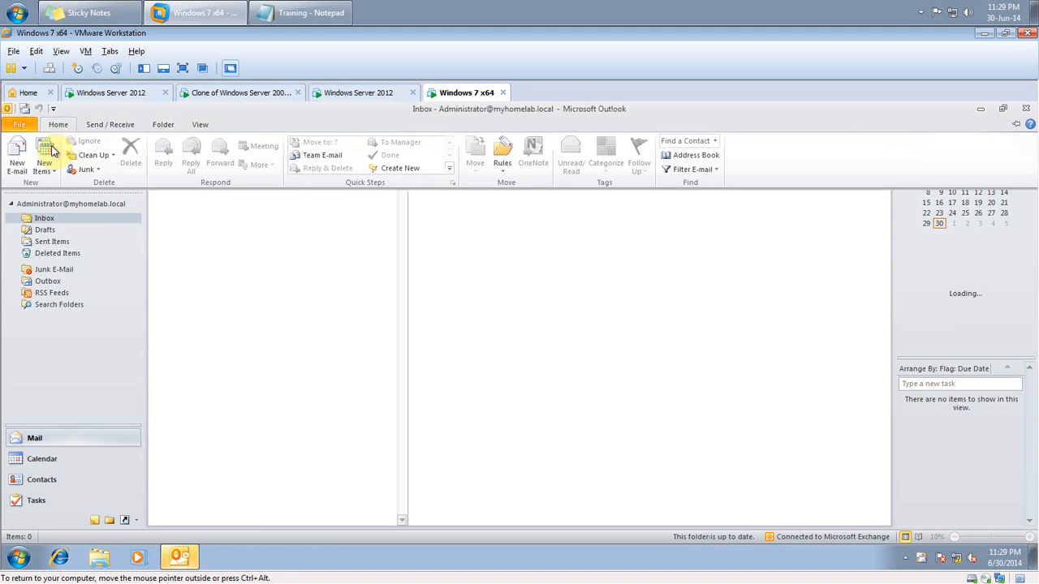
click(484, 403)
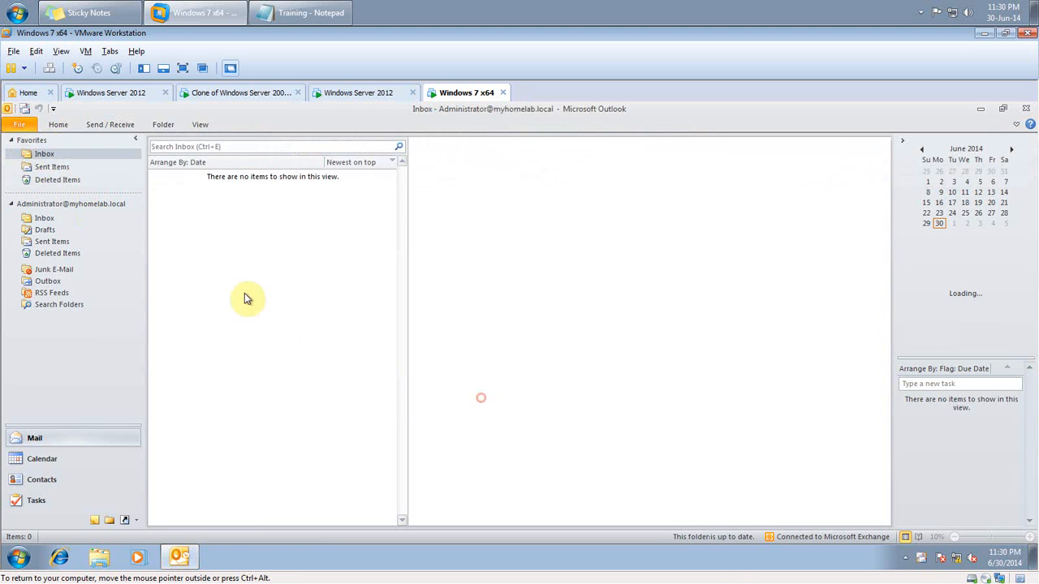
click(55, 125)
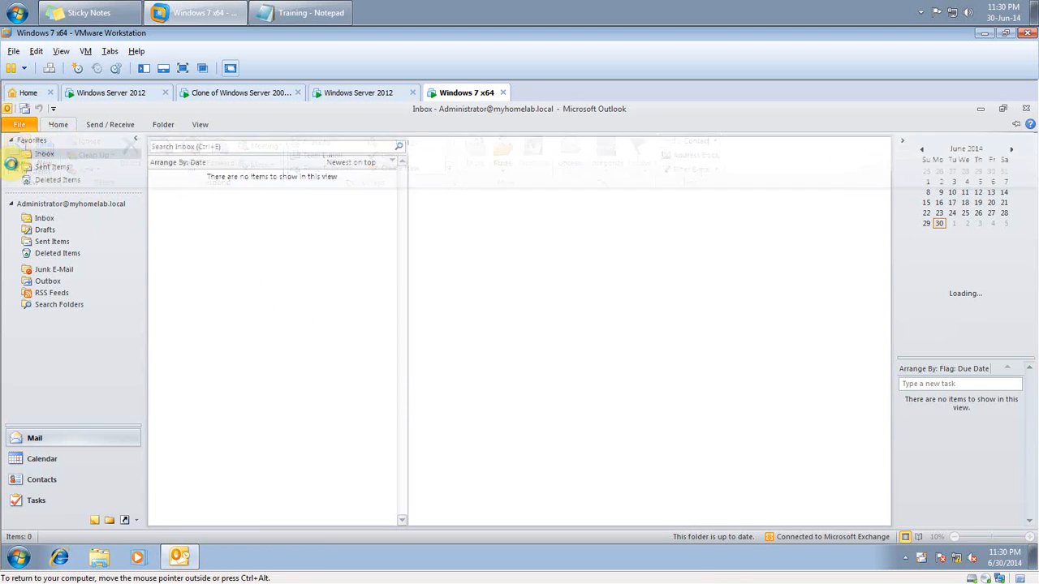
click(484, 403)
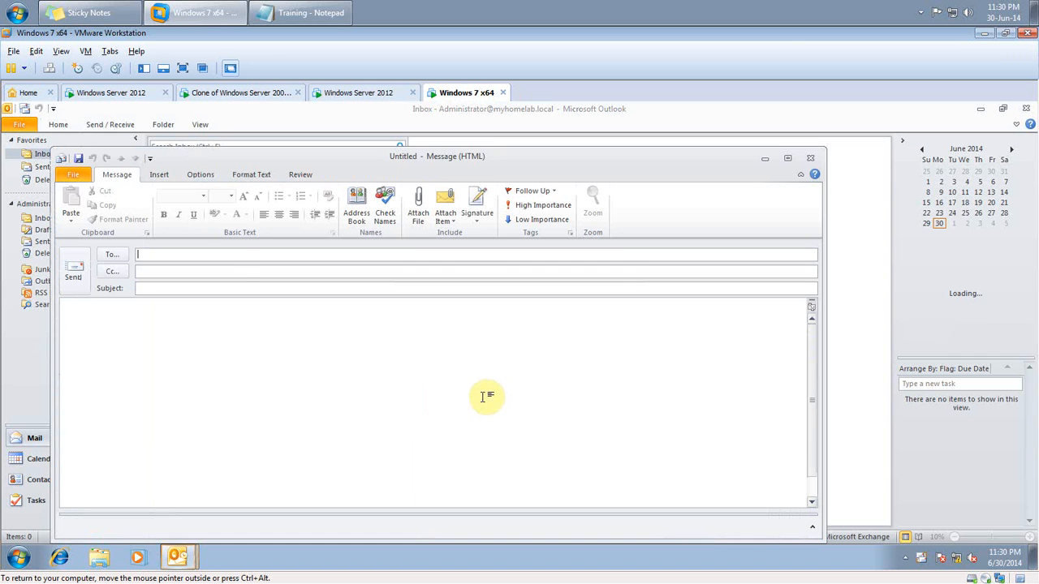
text(out)
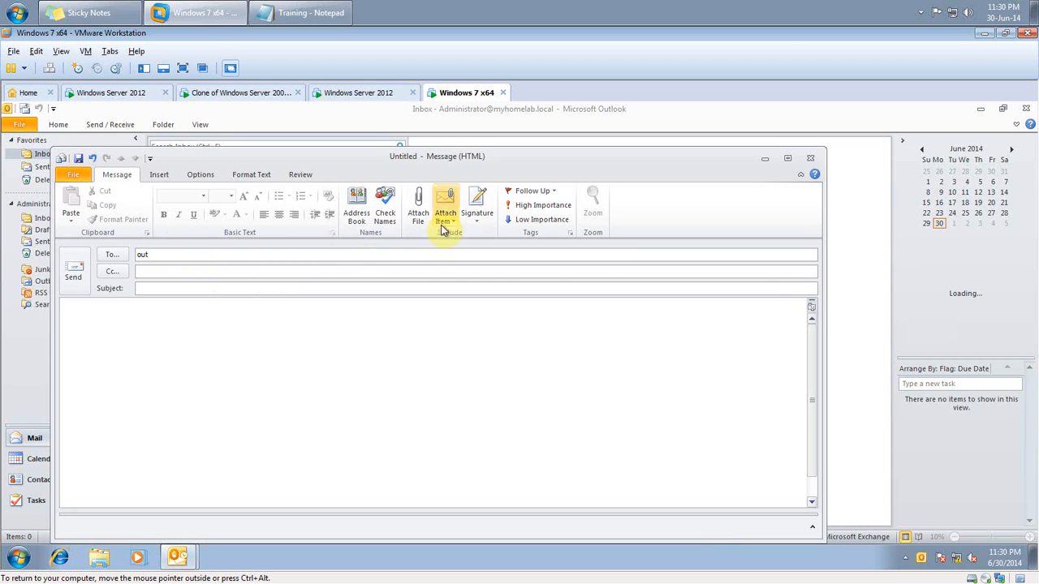
click(385, 217)
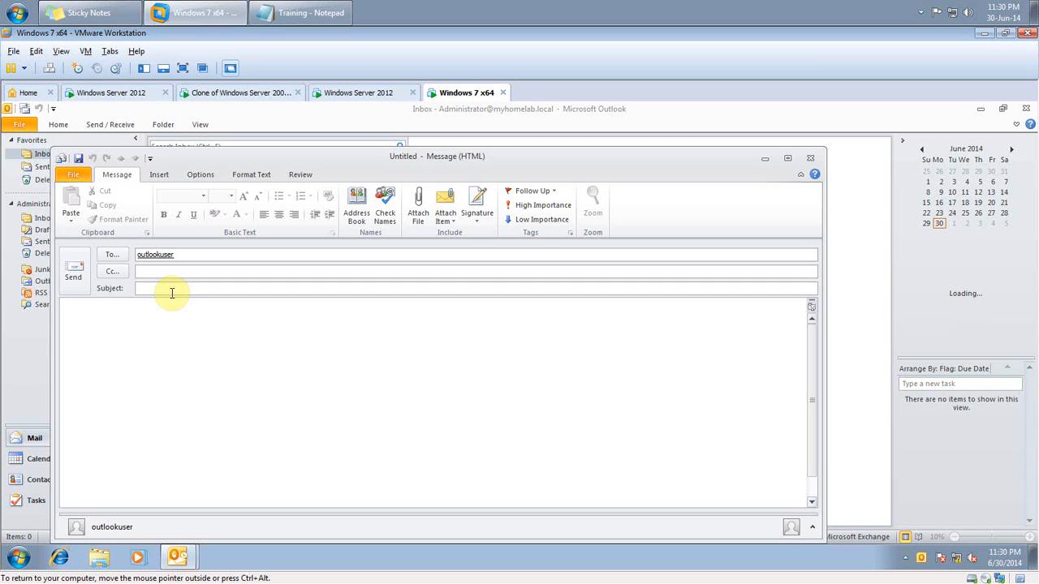
- Enter "mail one" as the subject and body, send the message, and check it in Sent Items
text(mail one)
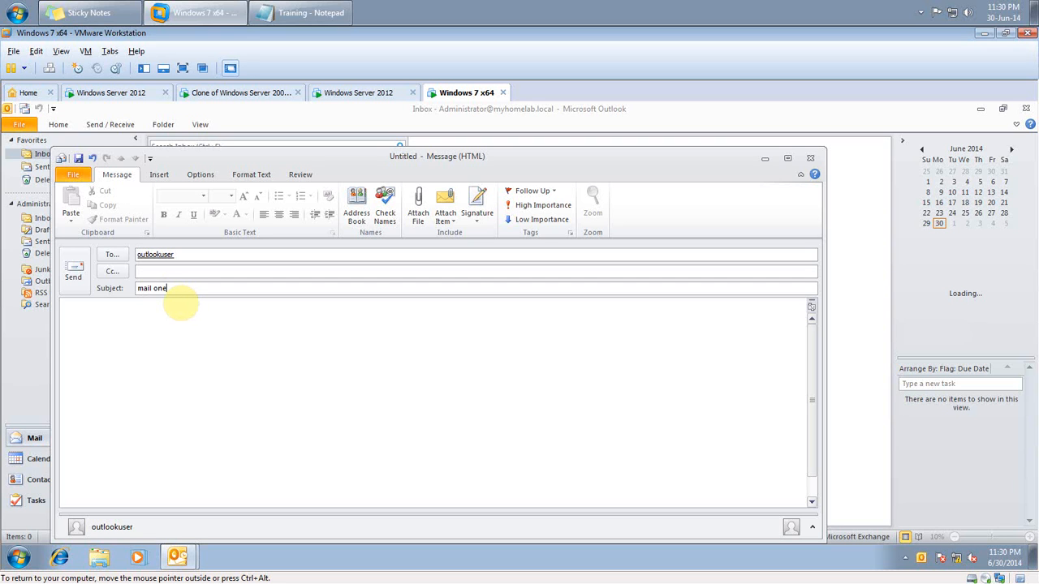
key(ctrl+a)
click(208, 380)
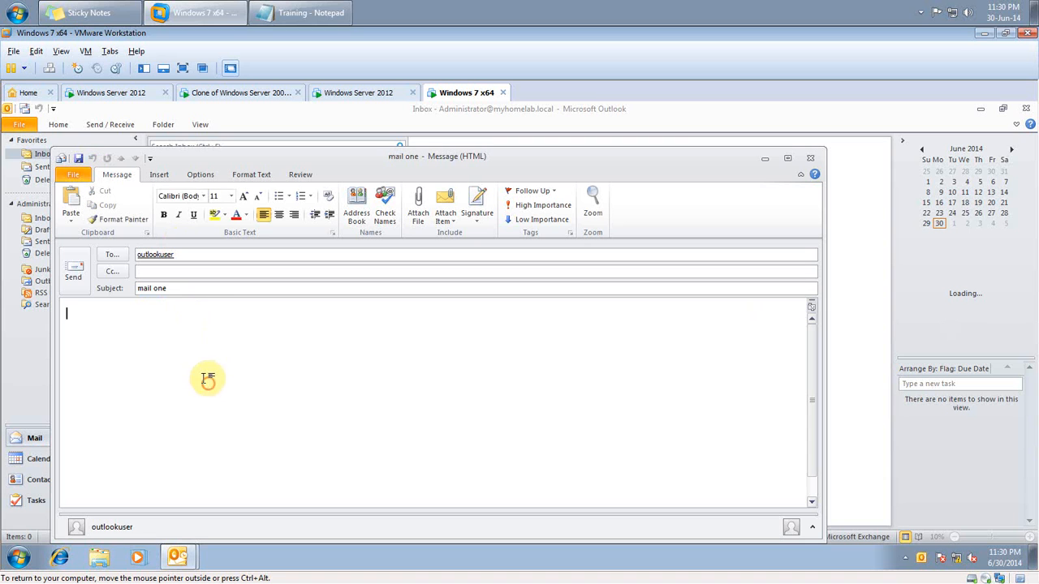
text(mail one)
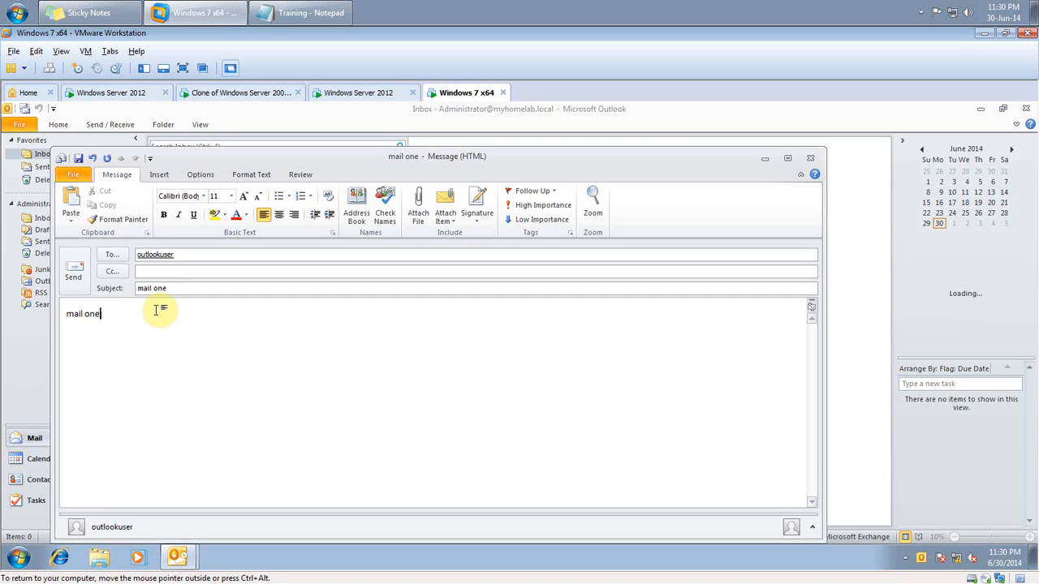
click(75, 280)
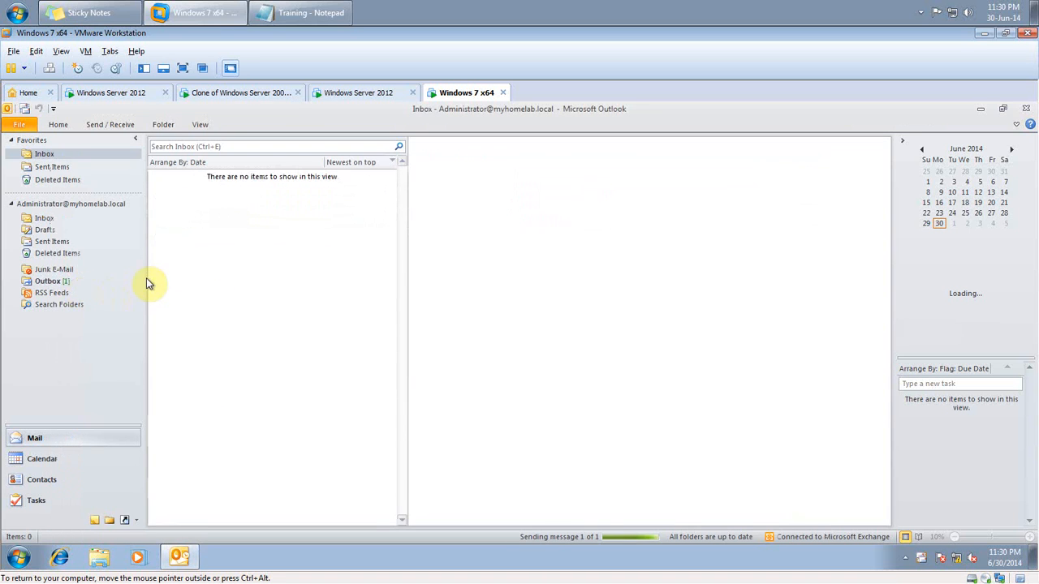
click(47, 244)
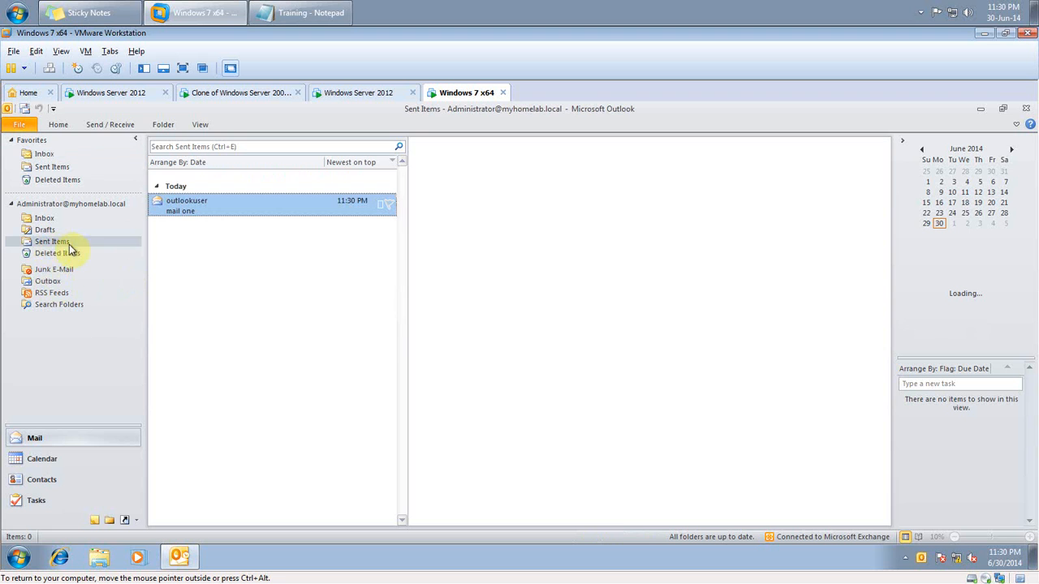
- Send outlookuser a second email with "mail two" as both subject and body
click(57, 128)
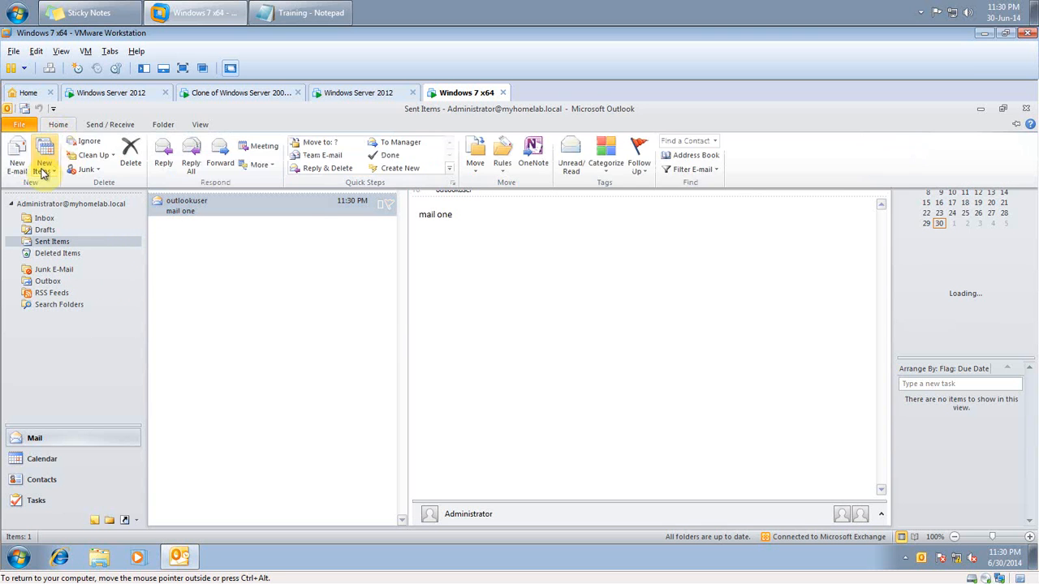
click(21, 164)
text(ou)
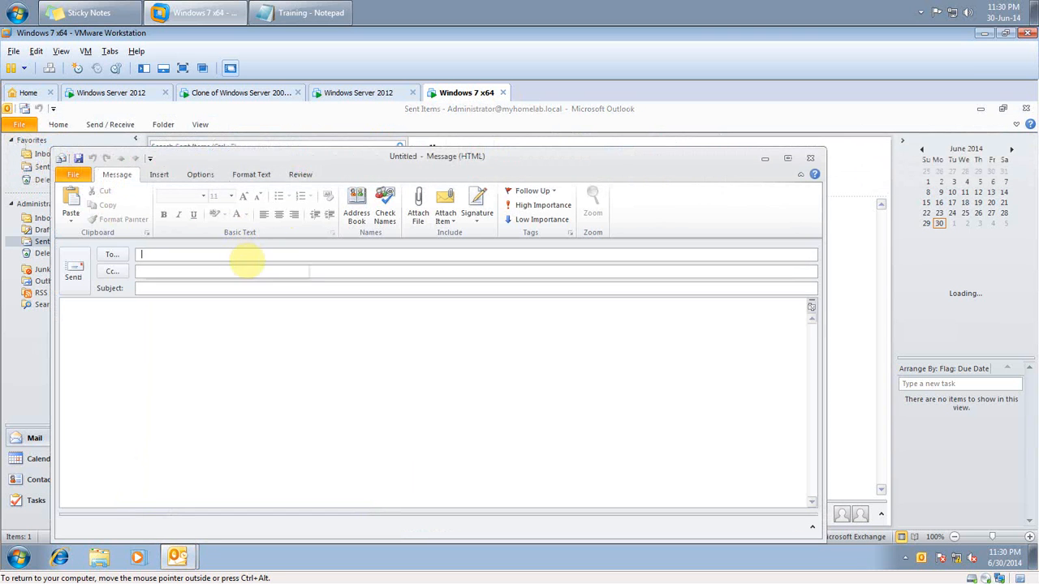
click(227, 268)
click(218, 289)
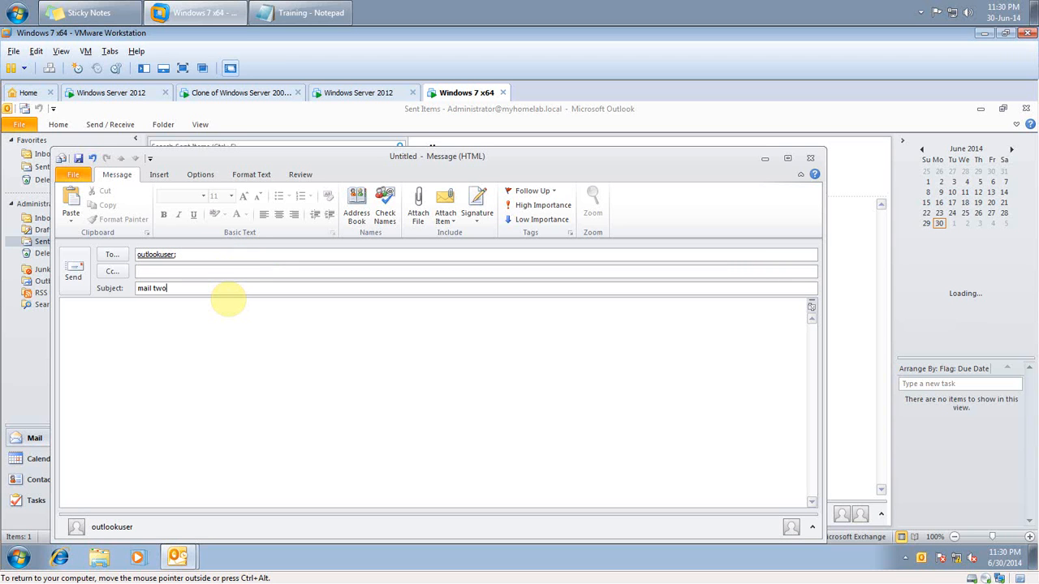
click(203, 355)
text(mail two)
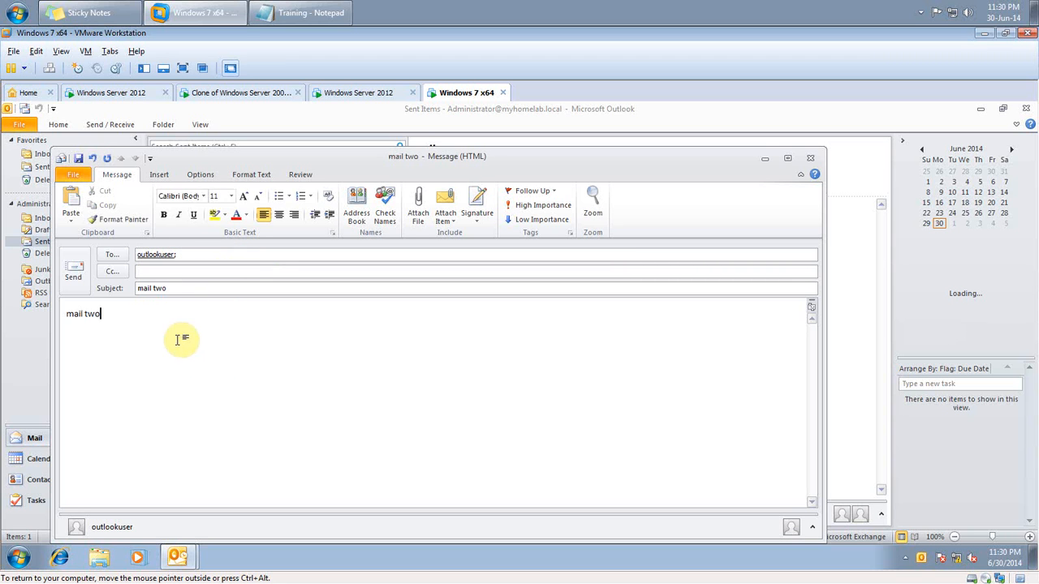
click(85, 283)
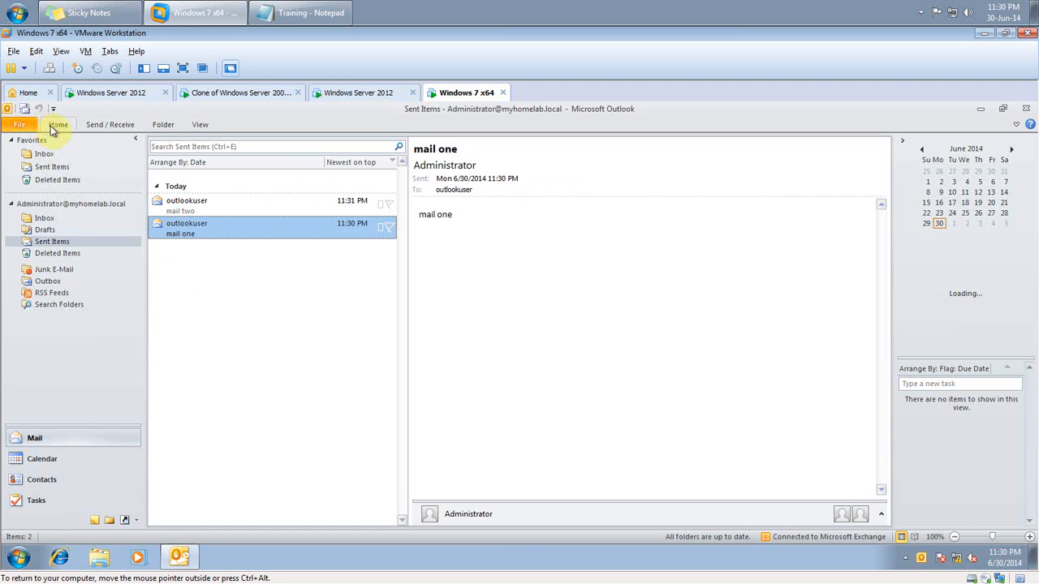
- Send outlookuser a third email with "mail three" as both subject and body
click(56, 127)
click(40, 155)
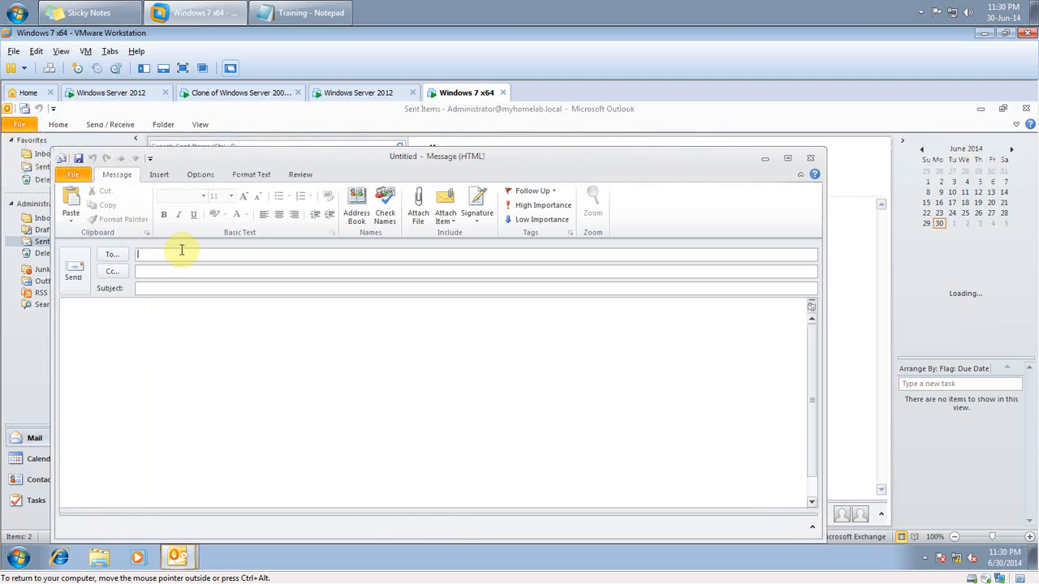
text(ou)
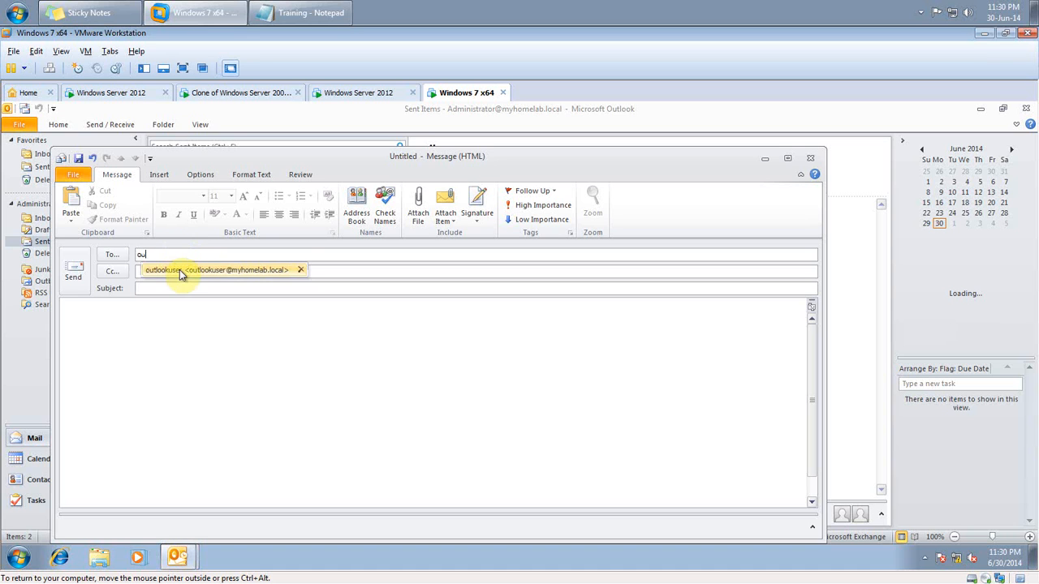
click(180, 271)
click(174, 285)
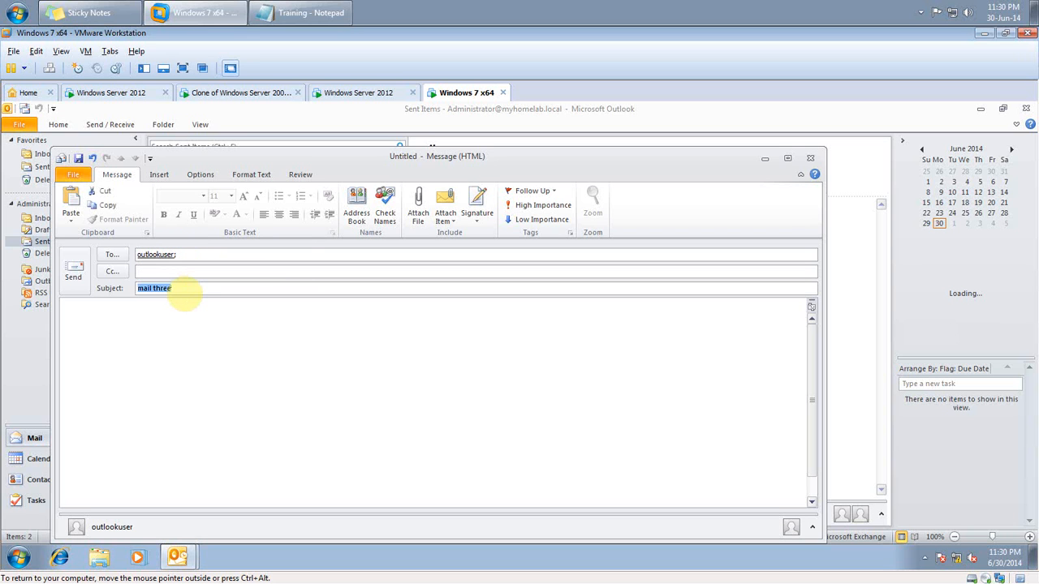
click(198, 422)
text(mail three)
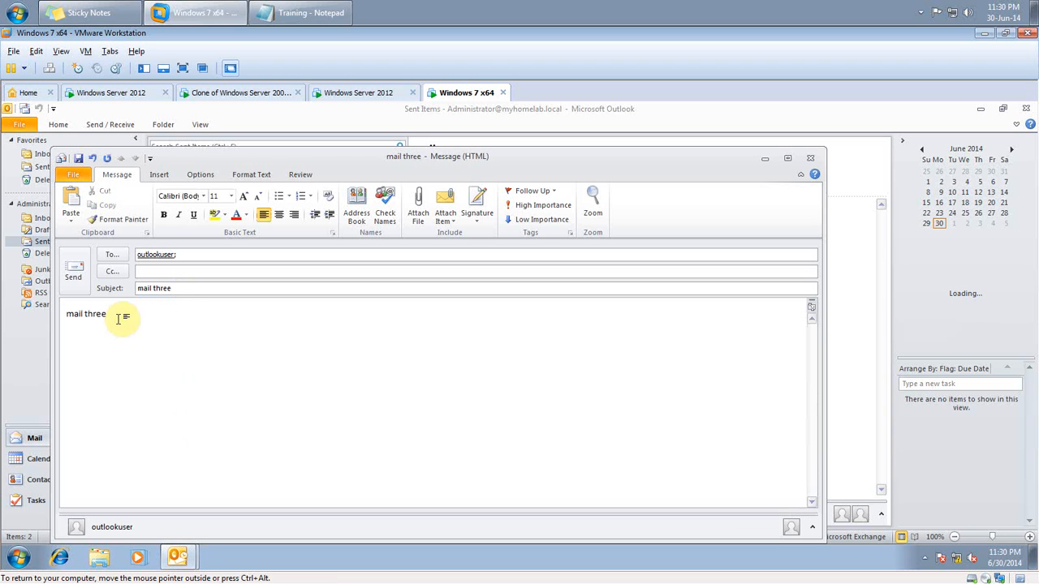
click(74, 274)
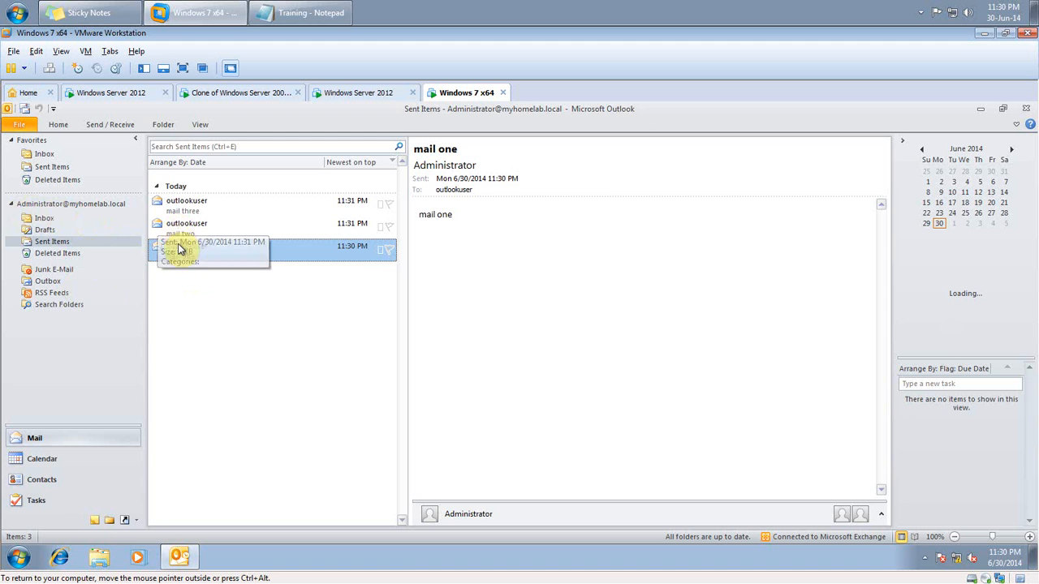
- Review the sent messages and their recipient against the outlookuser account on the domain controller and its mailbox on the Exchange server
click(180, 228)
click(179, 215)
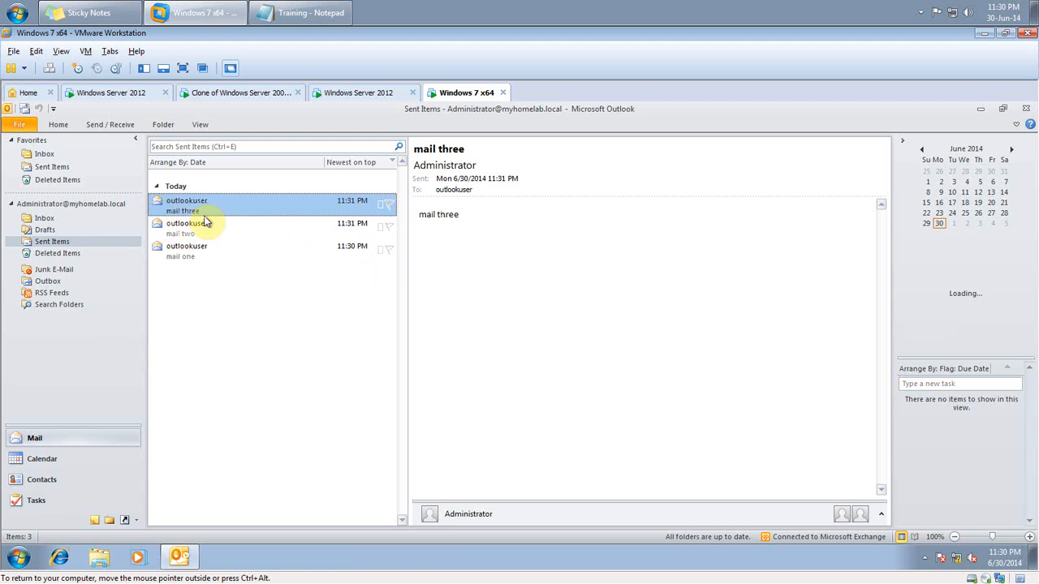
mouse_move(444, 190)
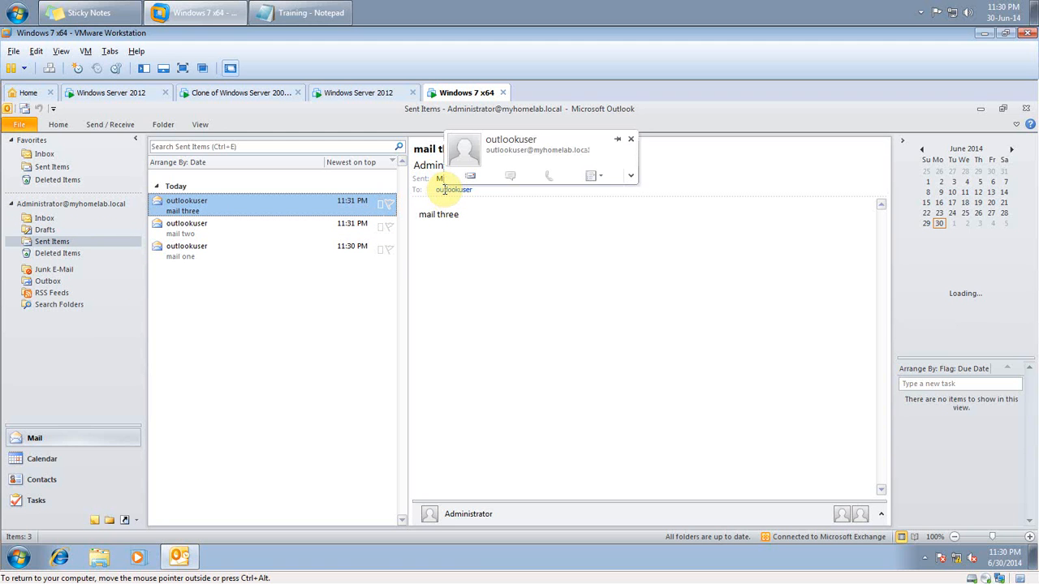
click(136, 95)
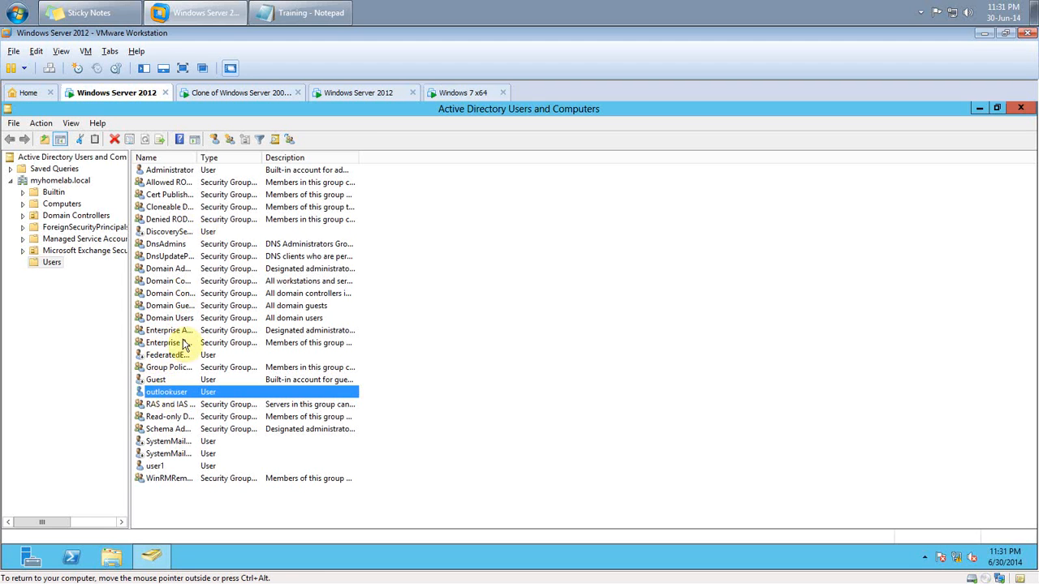
click(209, 94)
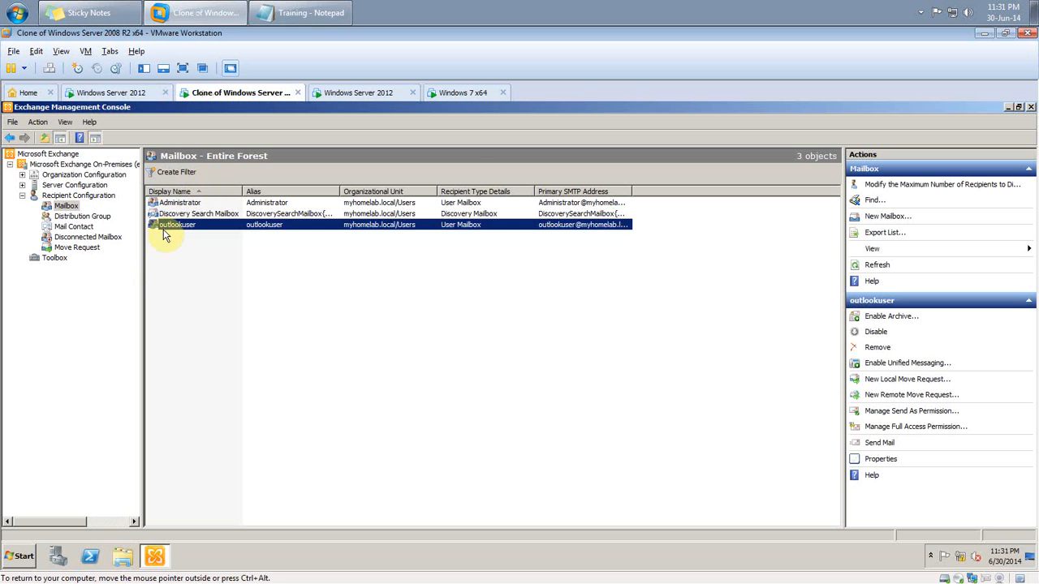
click(463, 92)
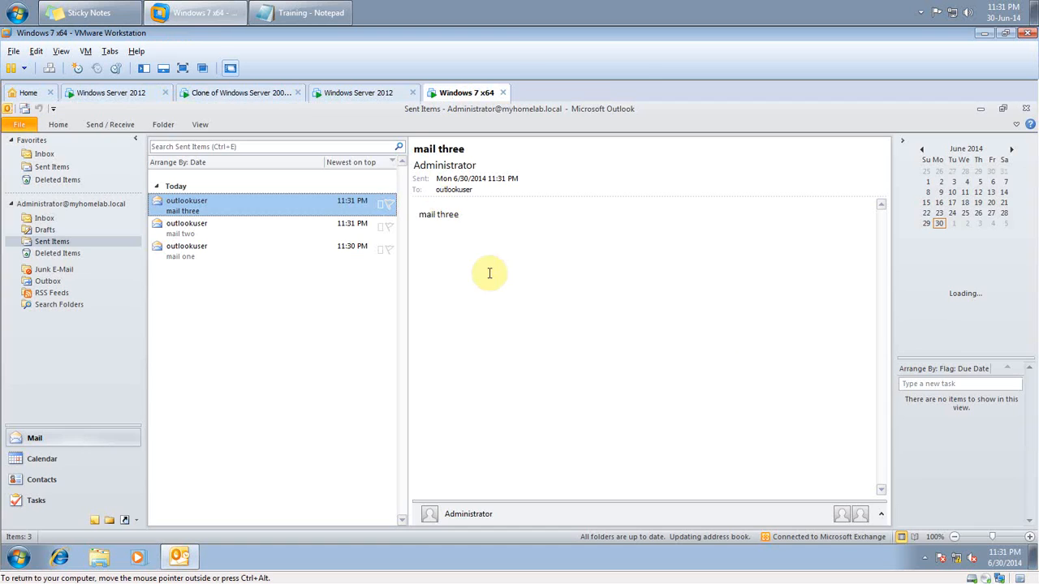
- Close Outlook and log the Administrator account off the Windows 7 x64 client
click(1026, 109)
click(16, 556)
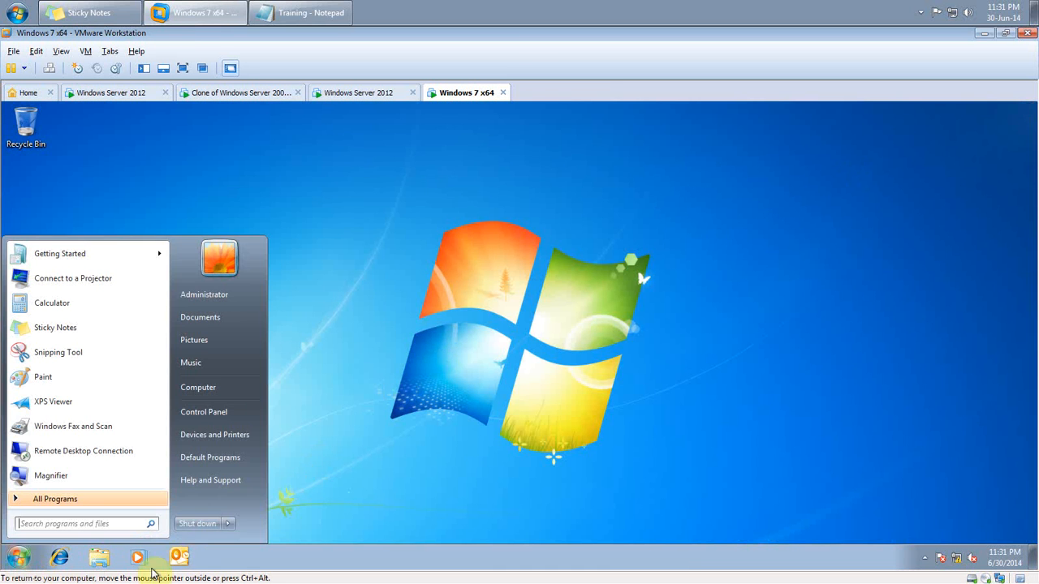
click(227, 525)
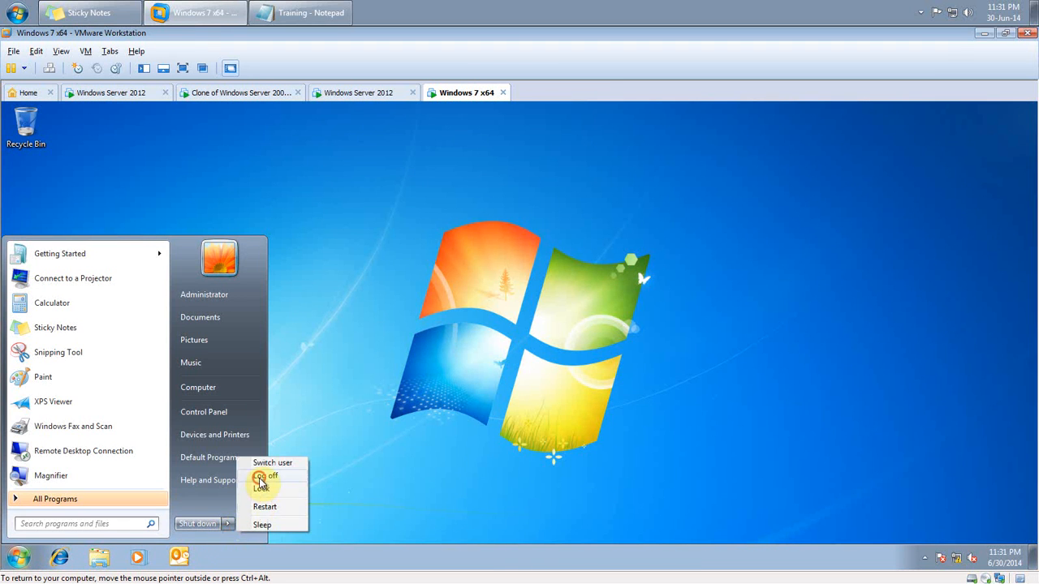
click(259, 478)
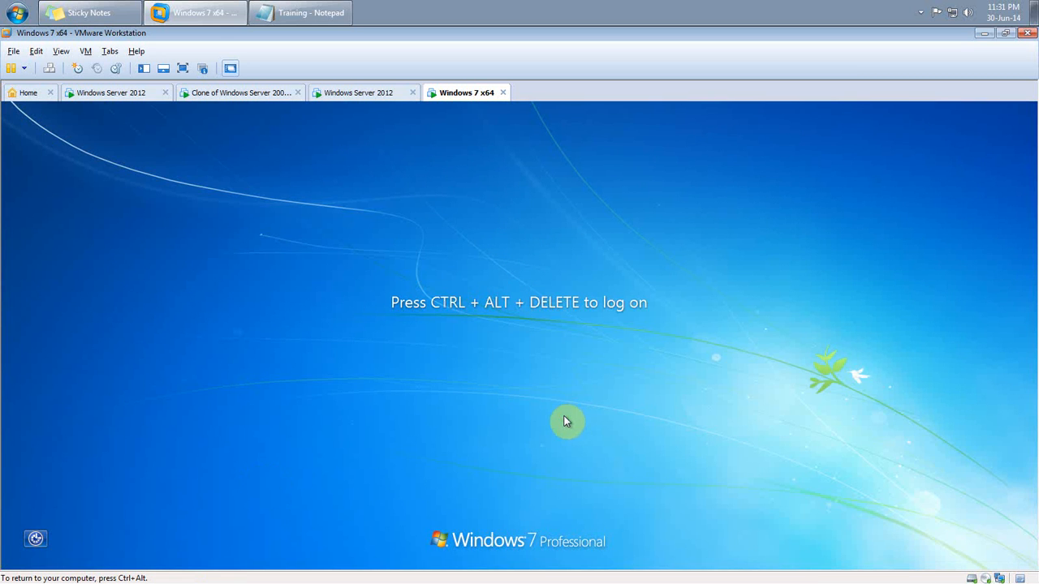
- Log on to the Windows 7 client as a different user, entering outlookuser and the account password
key(ctrl+alt+Insert)
click(536, 464)
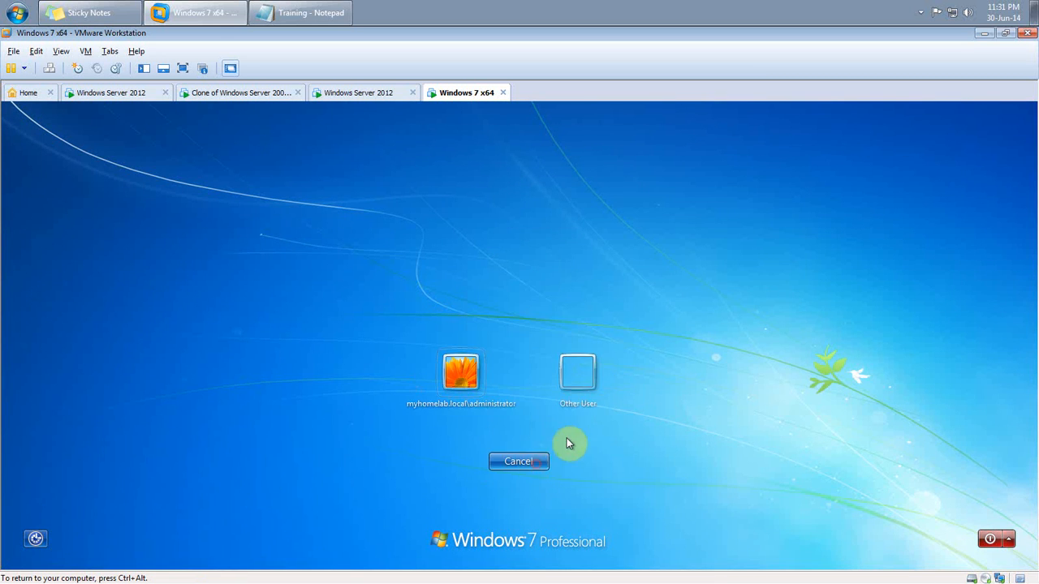
click(585, 396)
text(outlookuser)
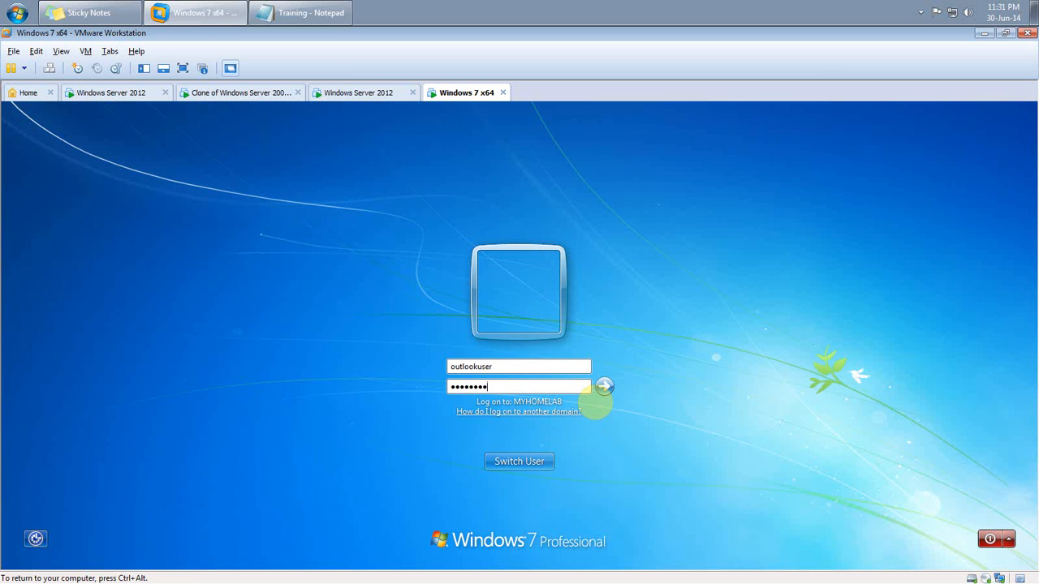
key(Return)
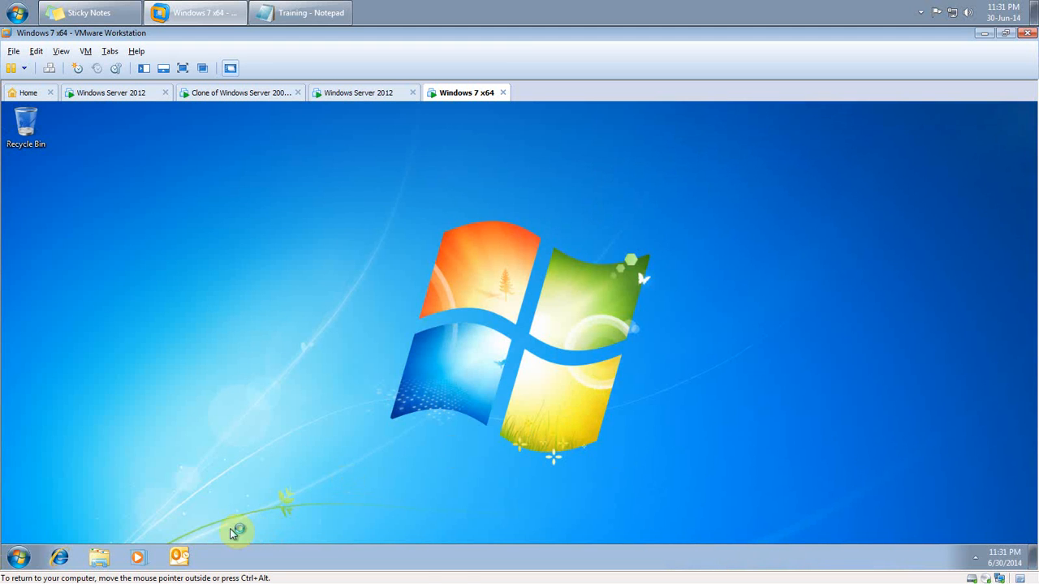
- Open Outlook in the outlookuser session and proceed past the security certificate alert to the Inbox
click(183, 557)
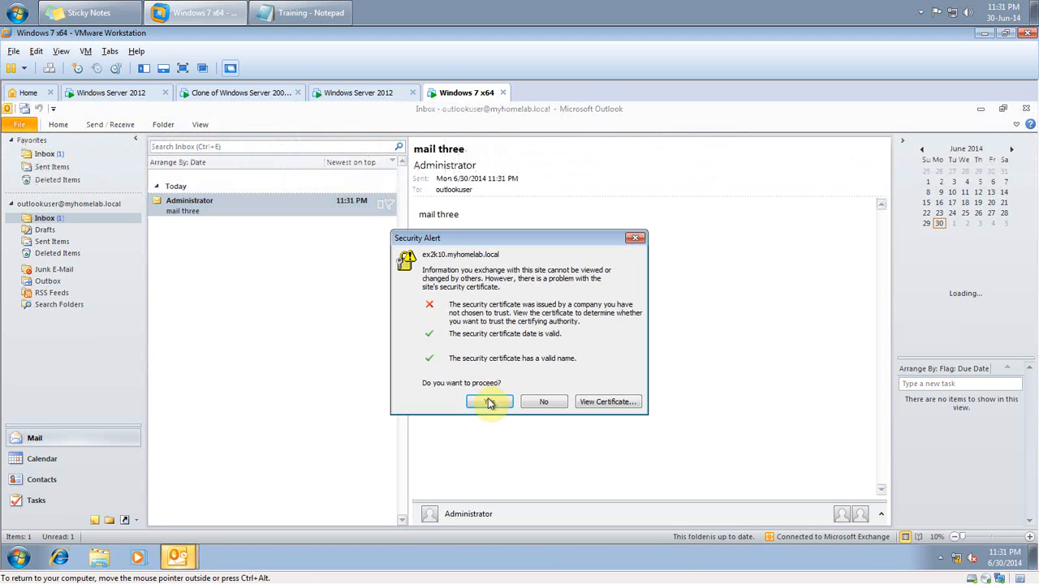
click(490, 401)
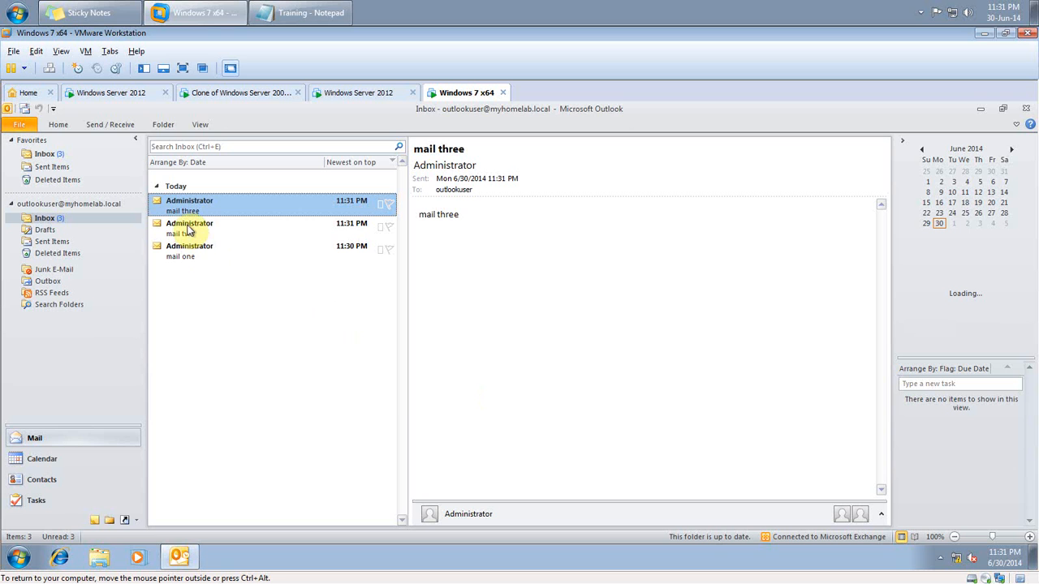
- Read the mail one, mail two and mail three messages received in the outlookuser Inbox
click(490, 401)
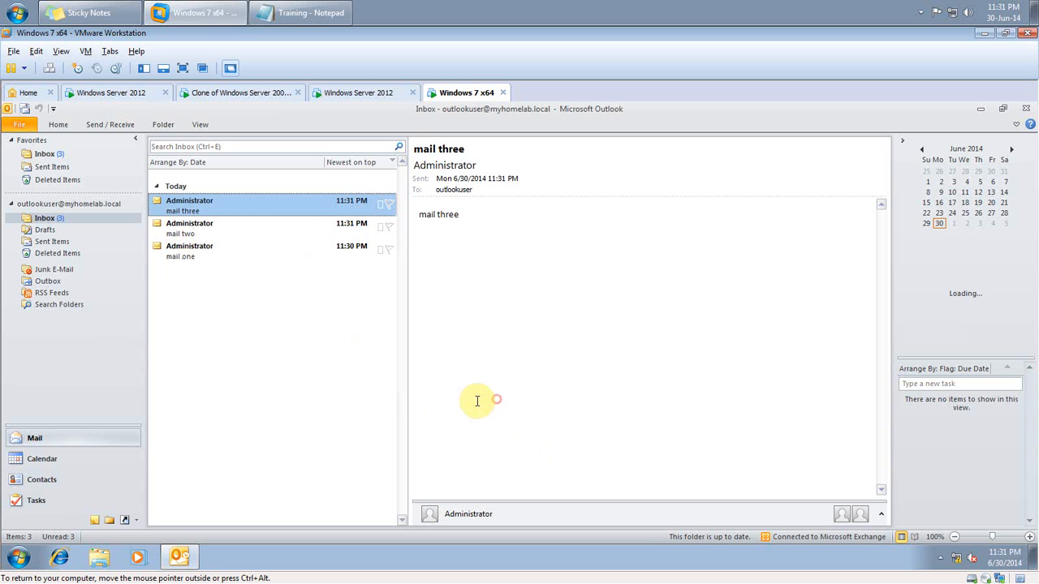
click(204, 251)
click(187, 229)
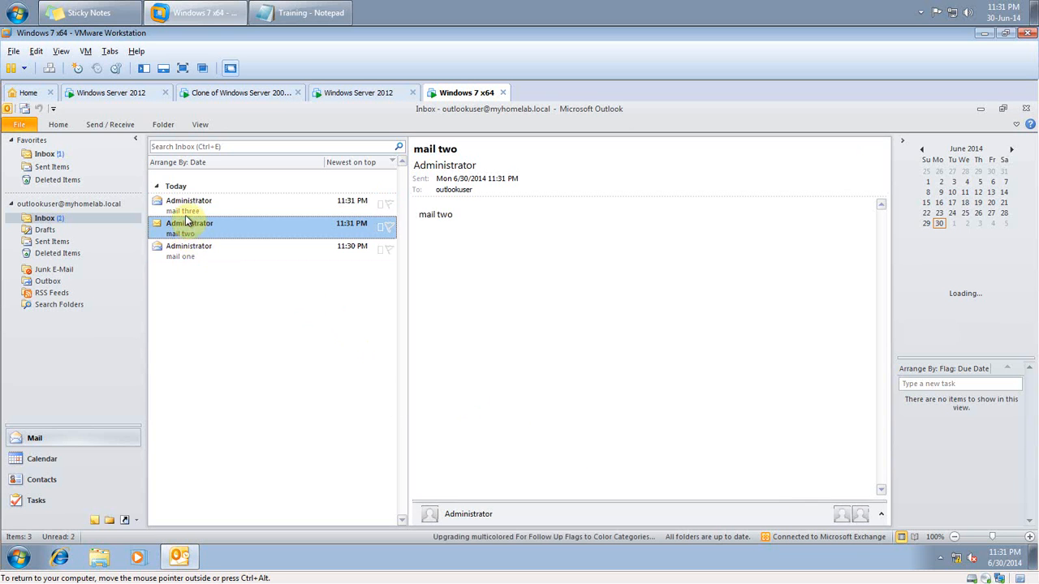
click(186, 209)
click(189, 231)
click(189, 250)
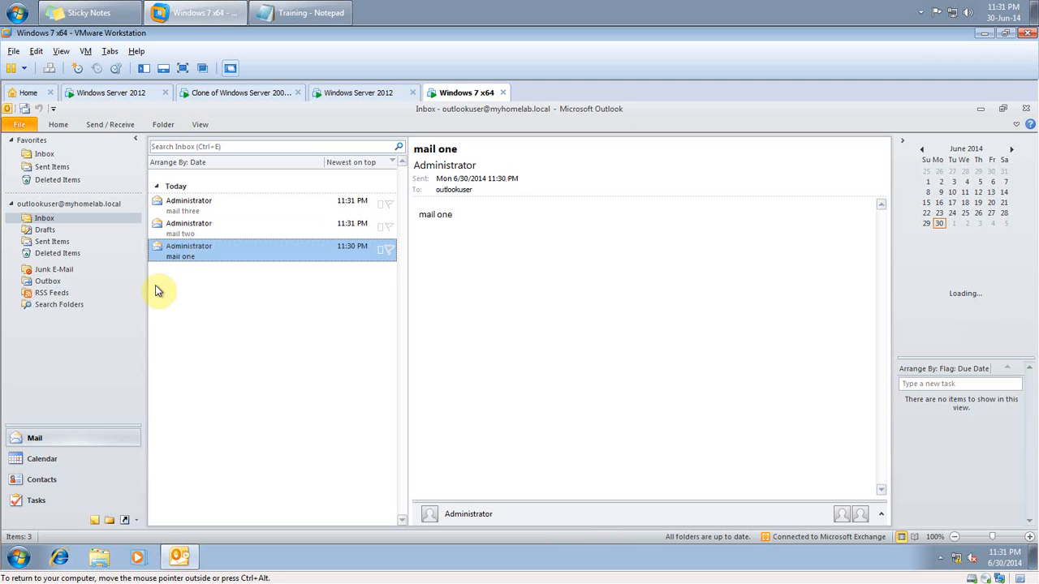
- Review the topics covered in the Training notes, from running a full Exchange backup to adding the Exchange server and installing its agent
click(284, 12)
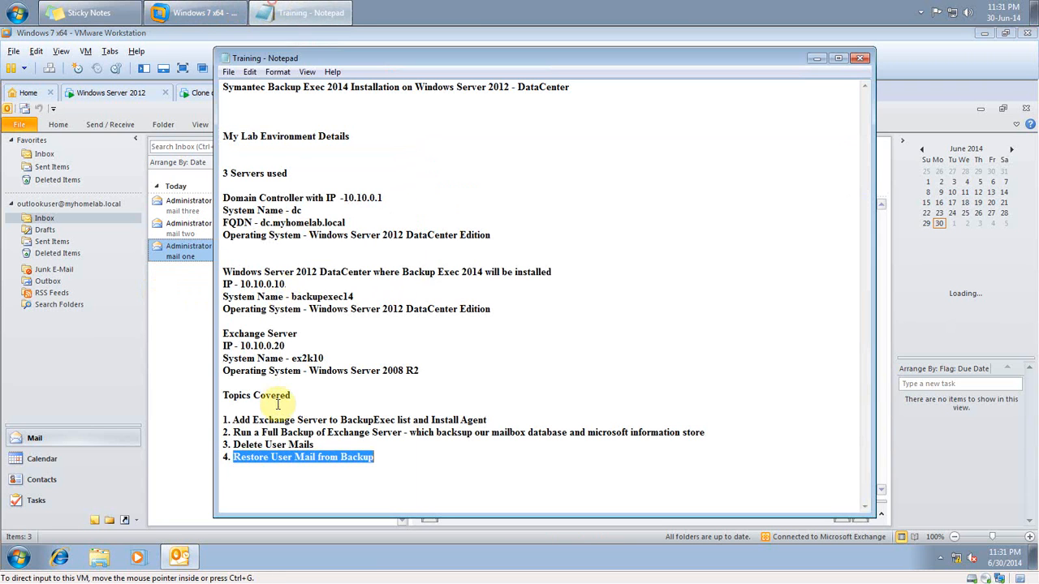
drag(234, 432, 705, 435)
click(709, 435)
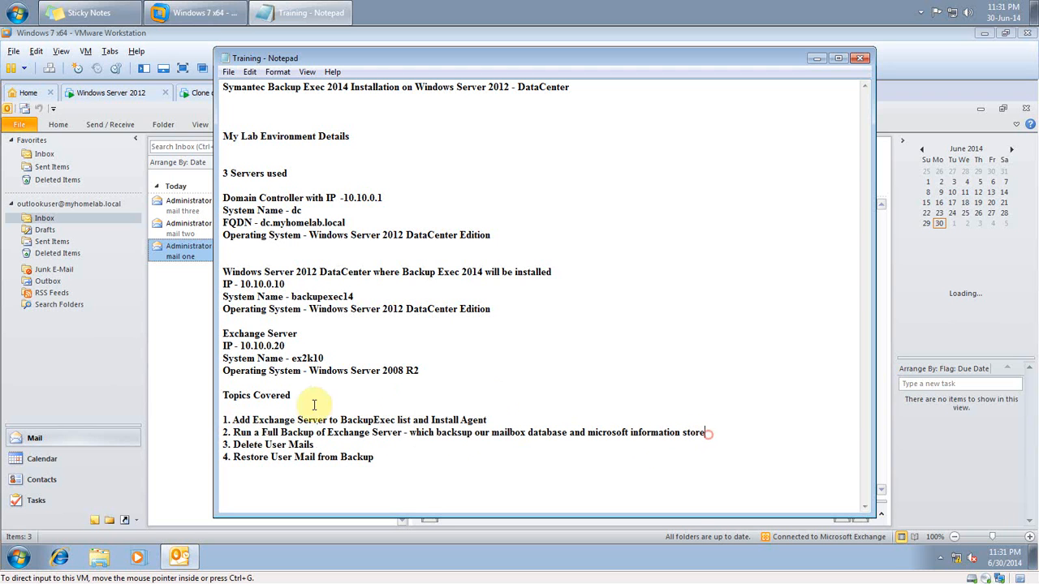
drag(232, 421, 488, 420)
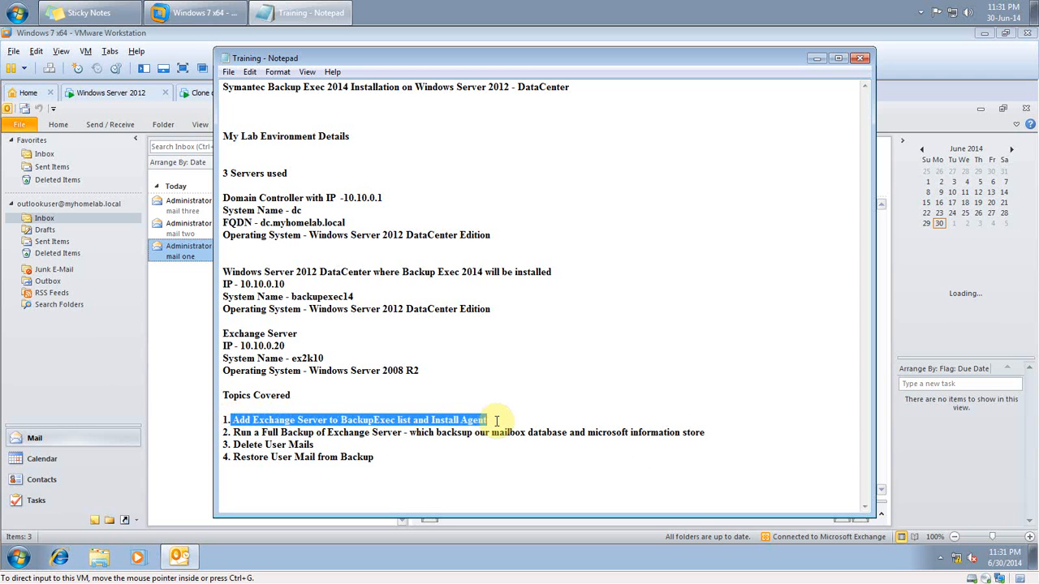
click(815, 61)
- On the Backup Exec server, start adding a server of type Microsoft Windows computers and servers and allow the trust to be established
click(337, 94)
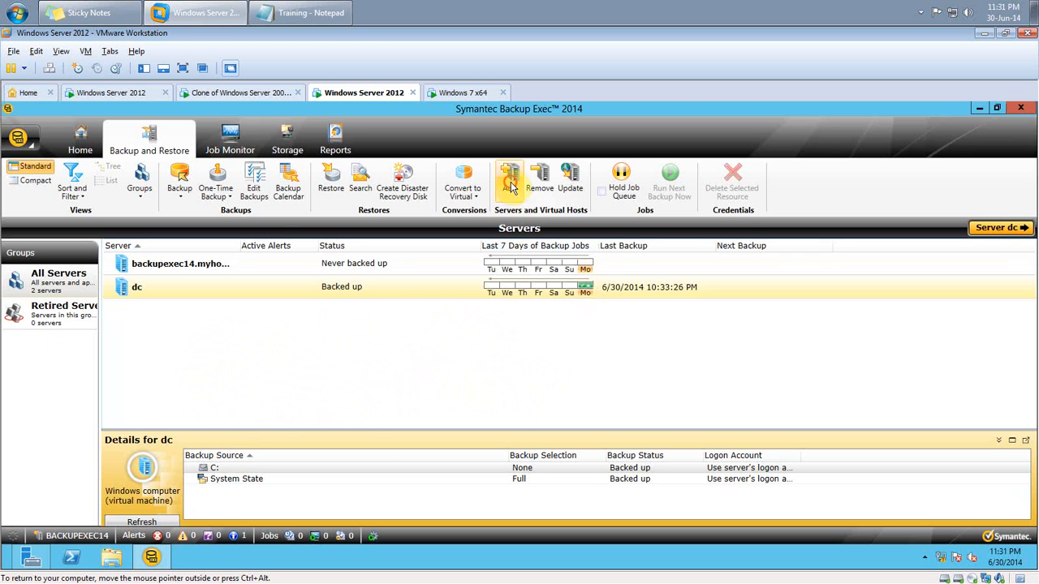
click(509, 180)
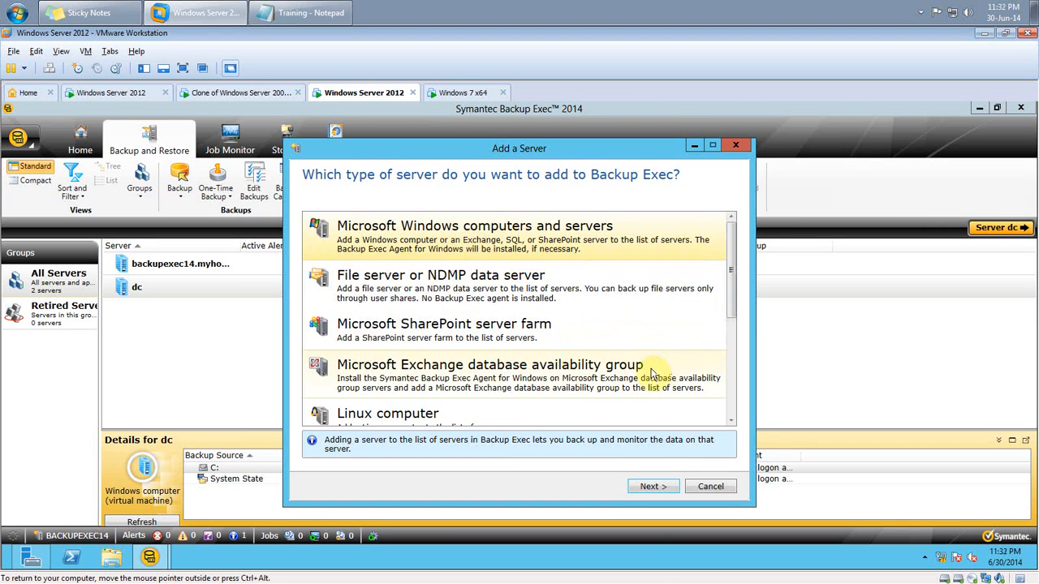
click(526, 375)
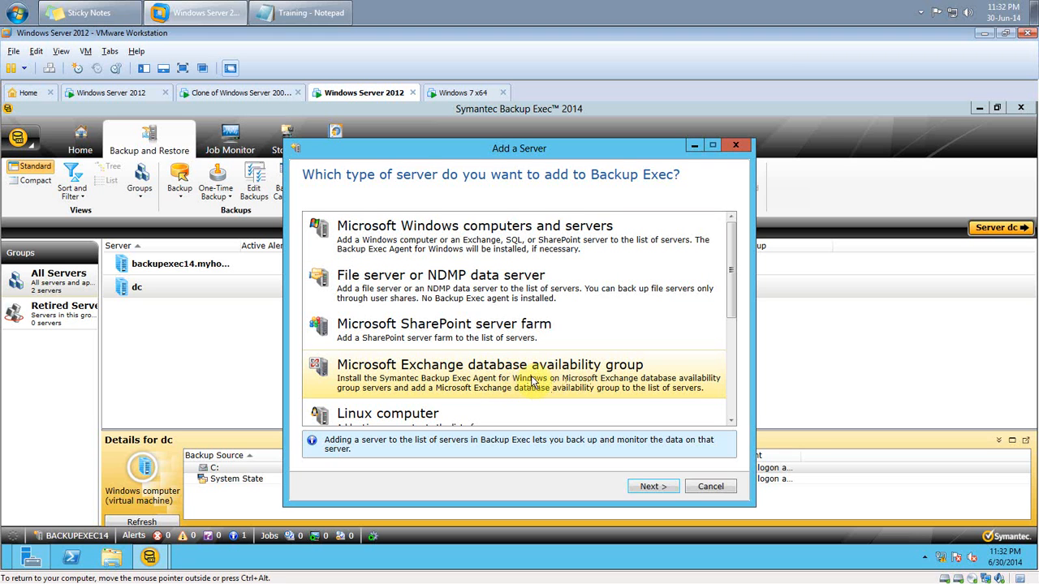
click(450, 237)
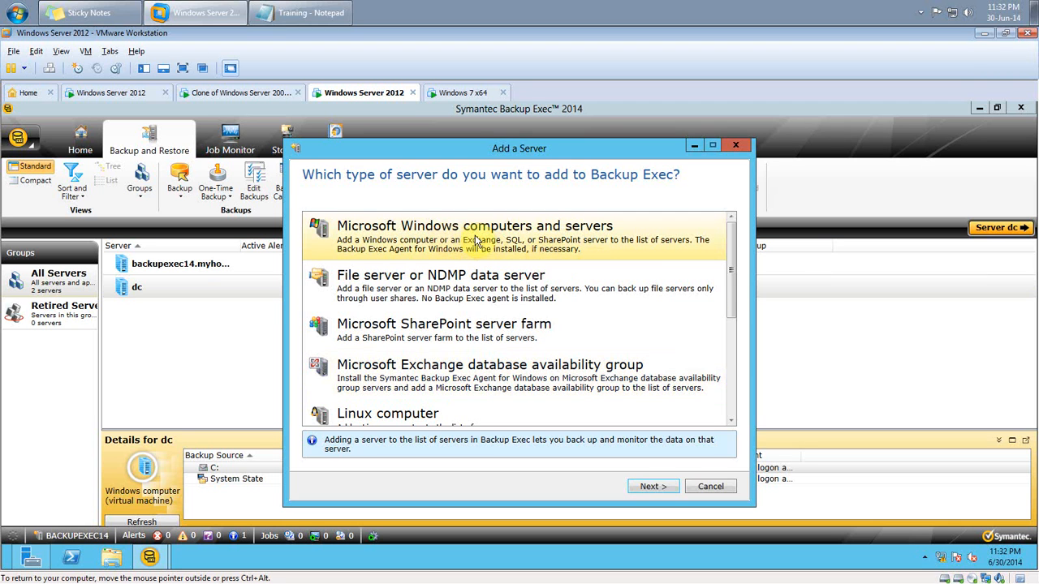
click(654, 487)
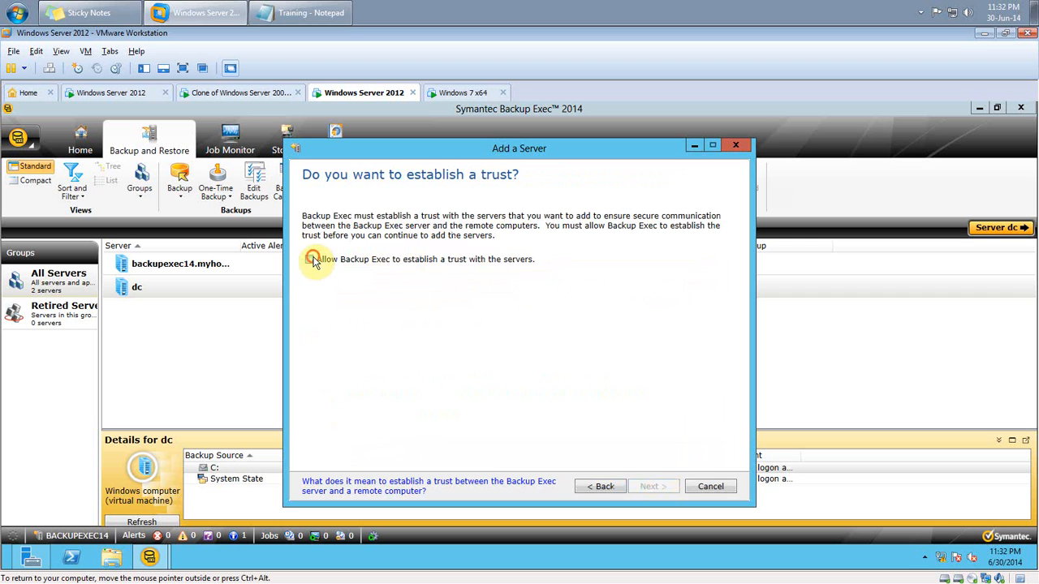
click(312, 260)
click(654, 487)
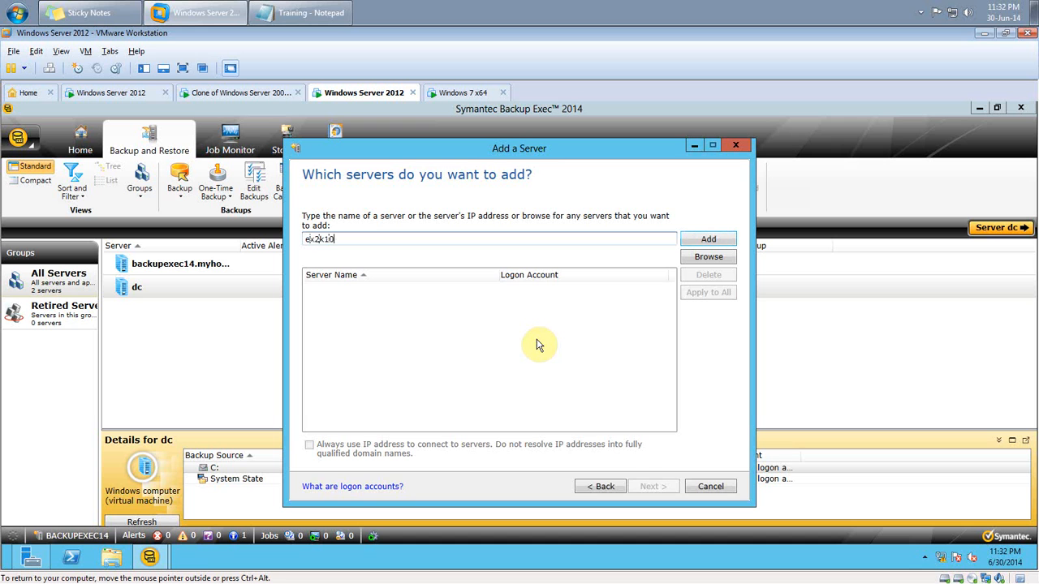
- Add server ex2k10 with the domain administrator logon account and install its agent with automatic upgrade and automatic restart enabled
click(709, 239)
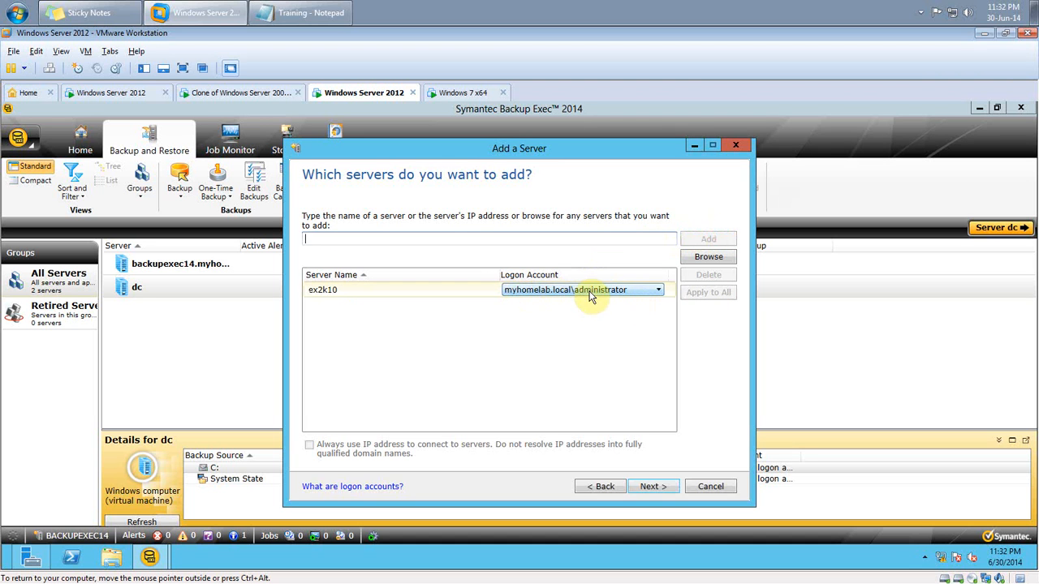
click(654, 486)
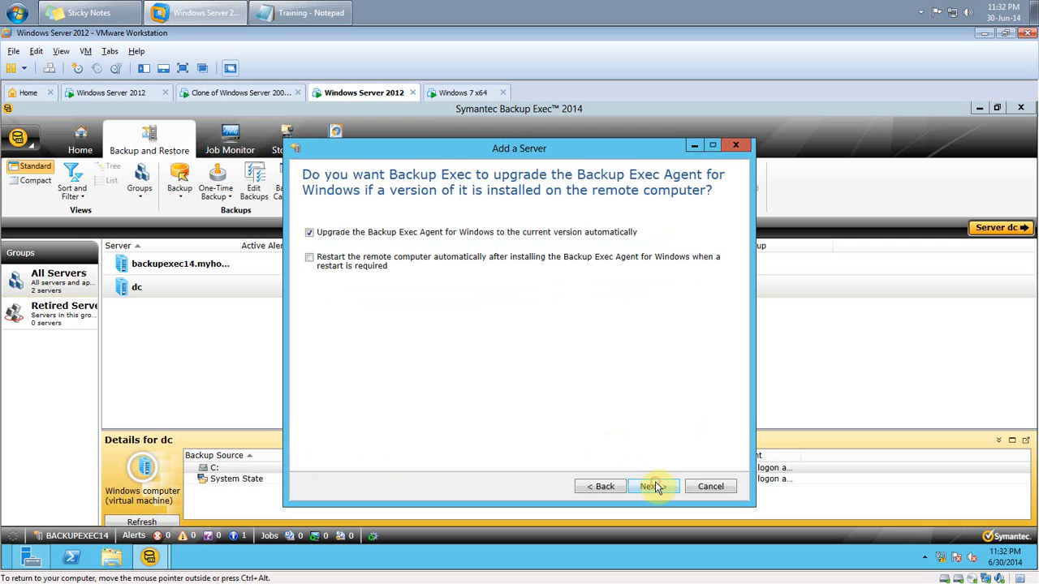
click(311, 259)
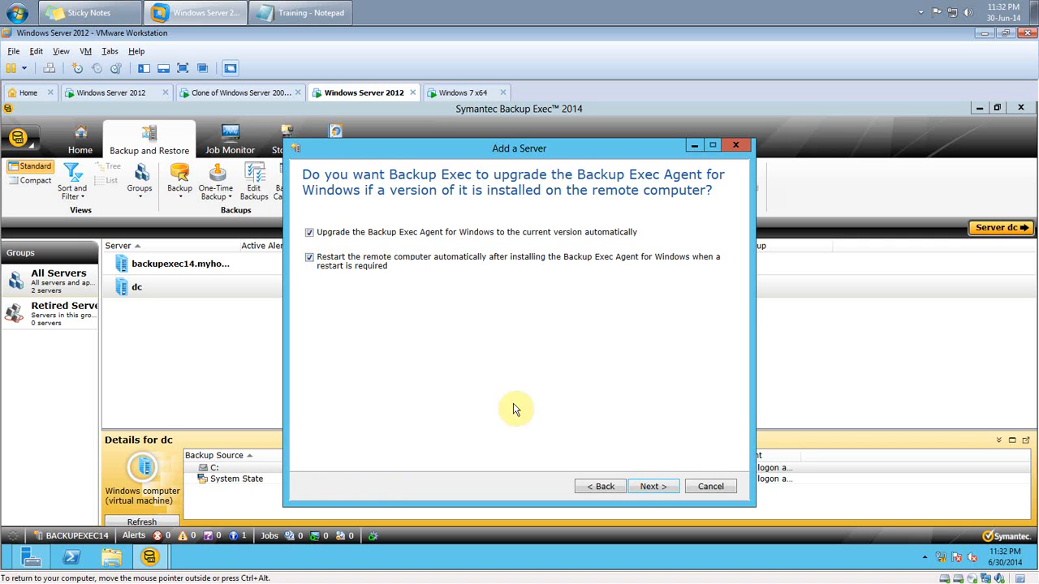
click(651, 486)
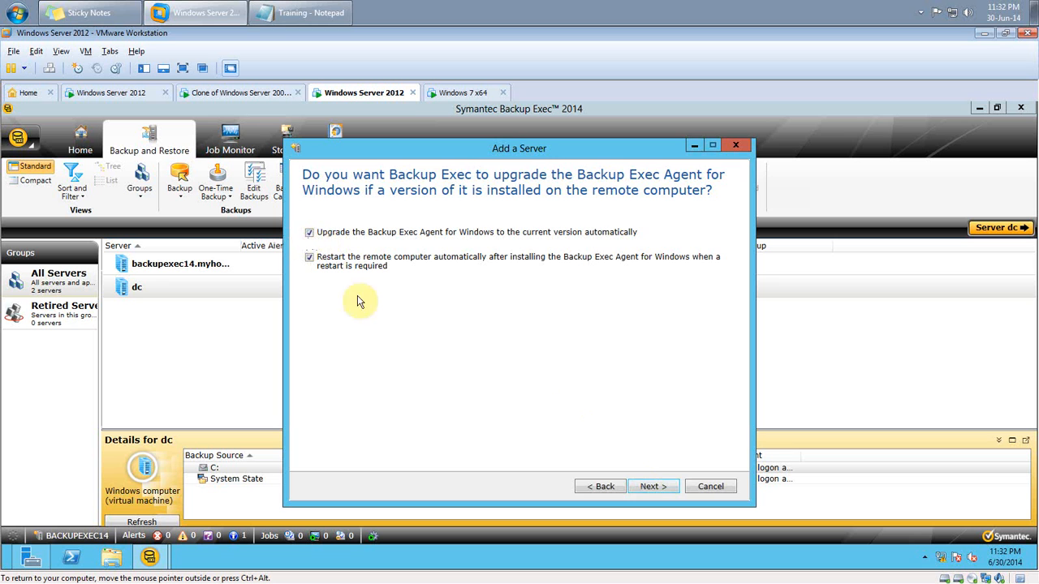
click(651, 487)
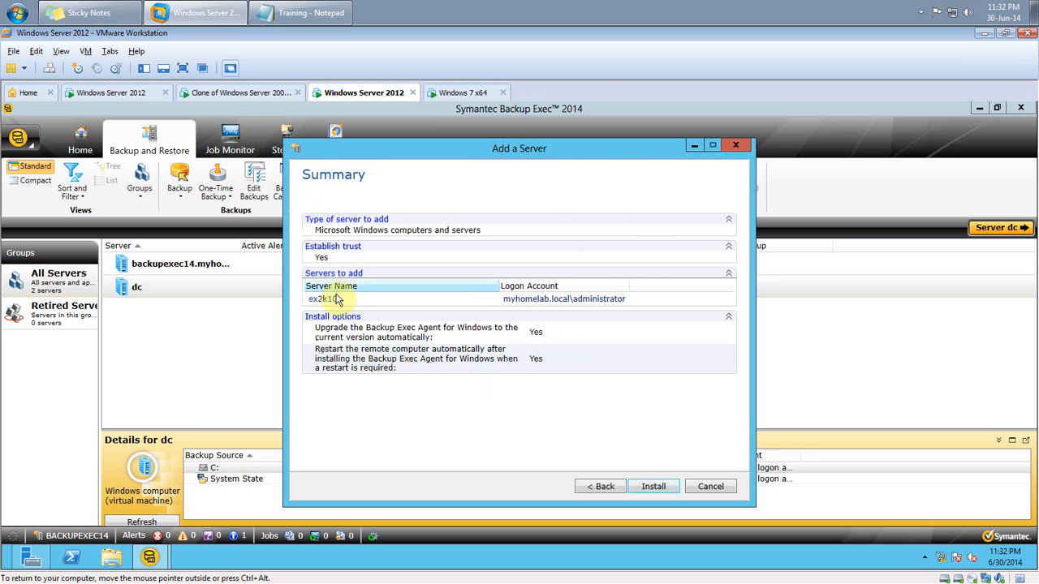
click(653, 487)
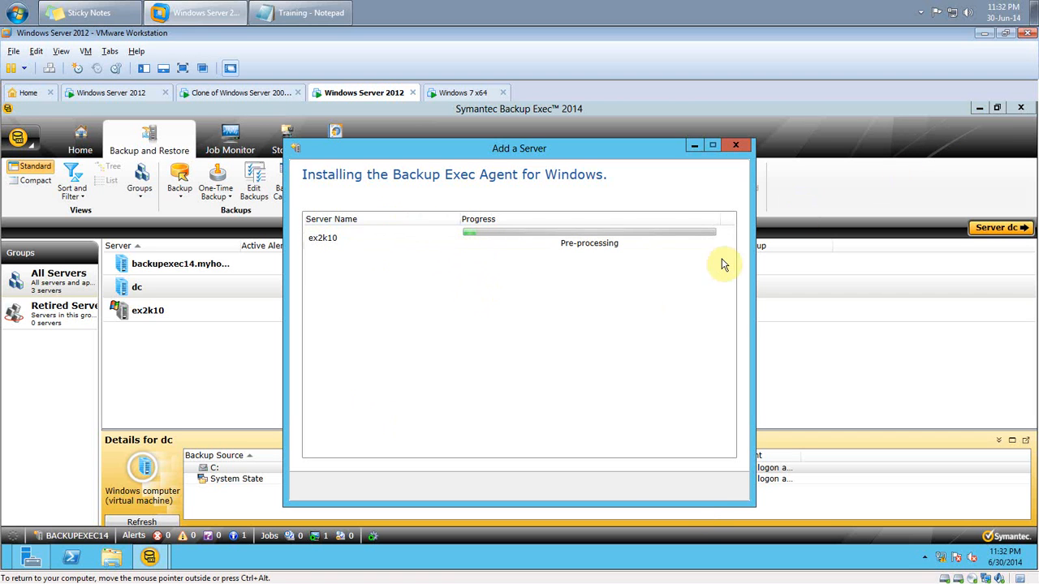
click(199, 95)
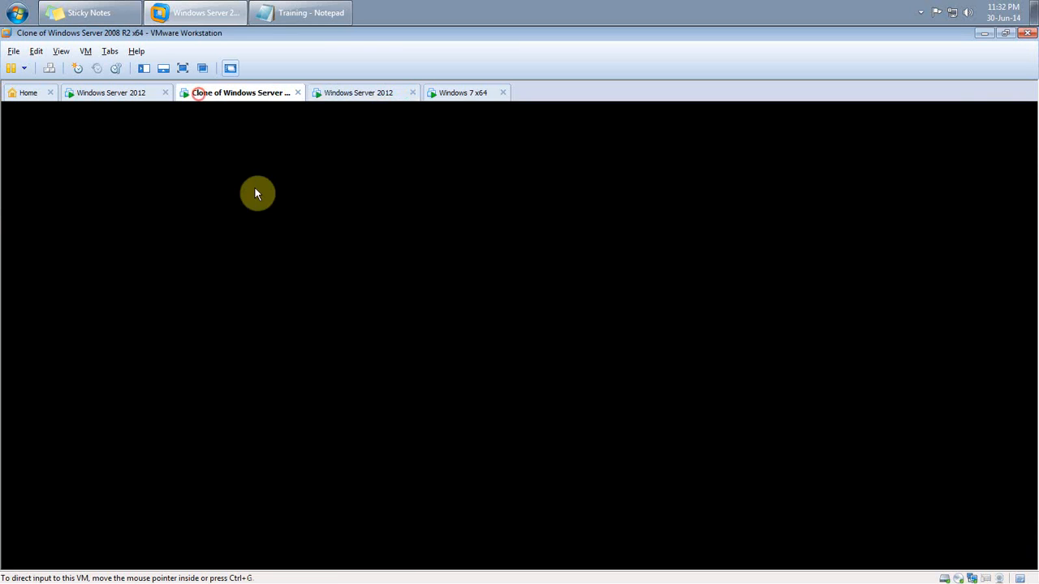
click(360, 92)
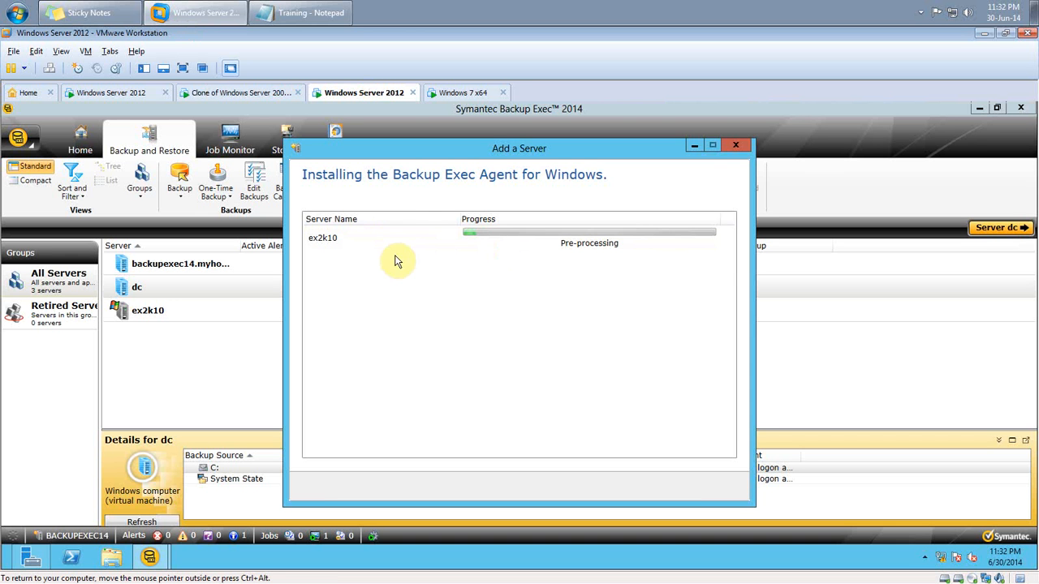
click(920, 12)
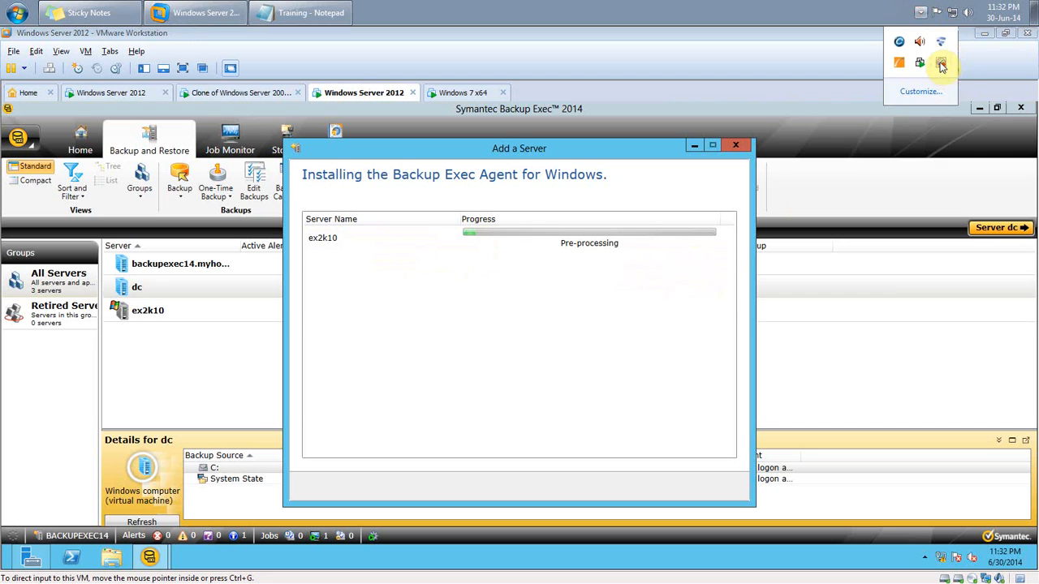
right_click(939, 64)
click(922, 159)
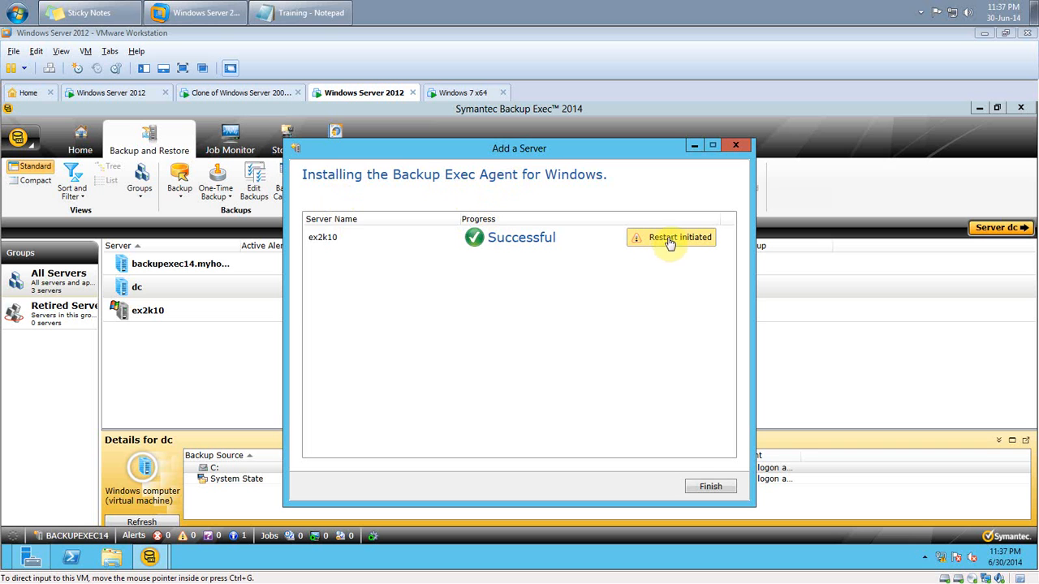
- Check the restart of the Exchange server's virtual machine and finish the Add a Server wizard
click(241, 92)
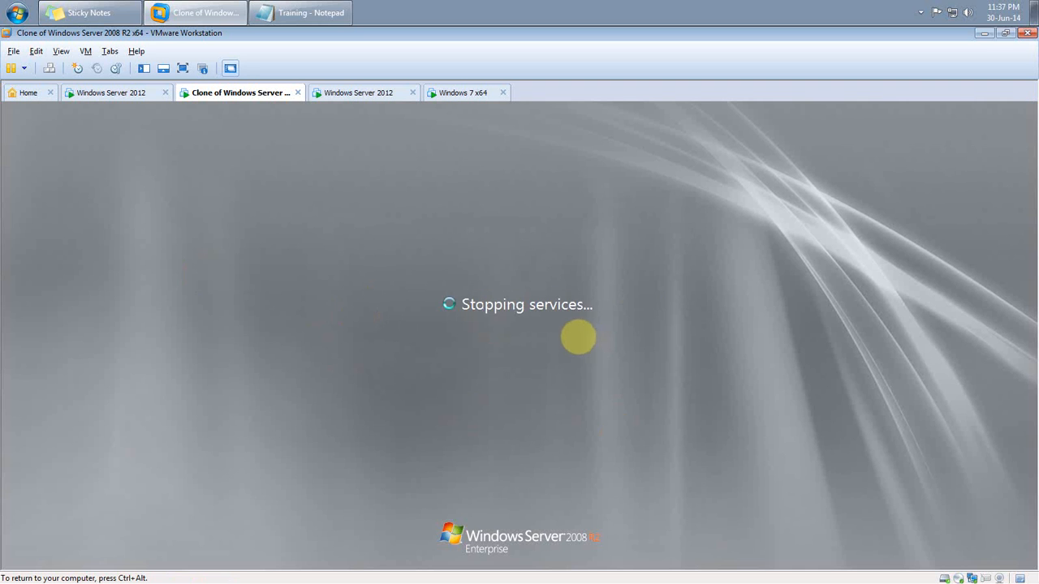
click(367, 93)
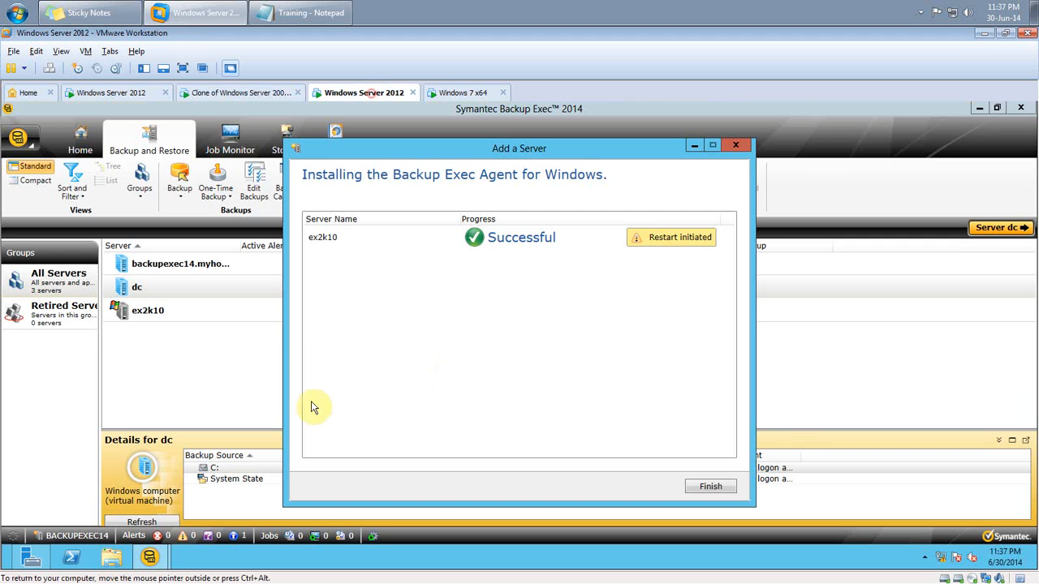
click(703, 488)
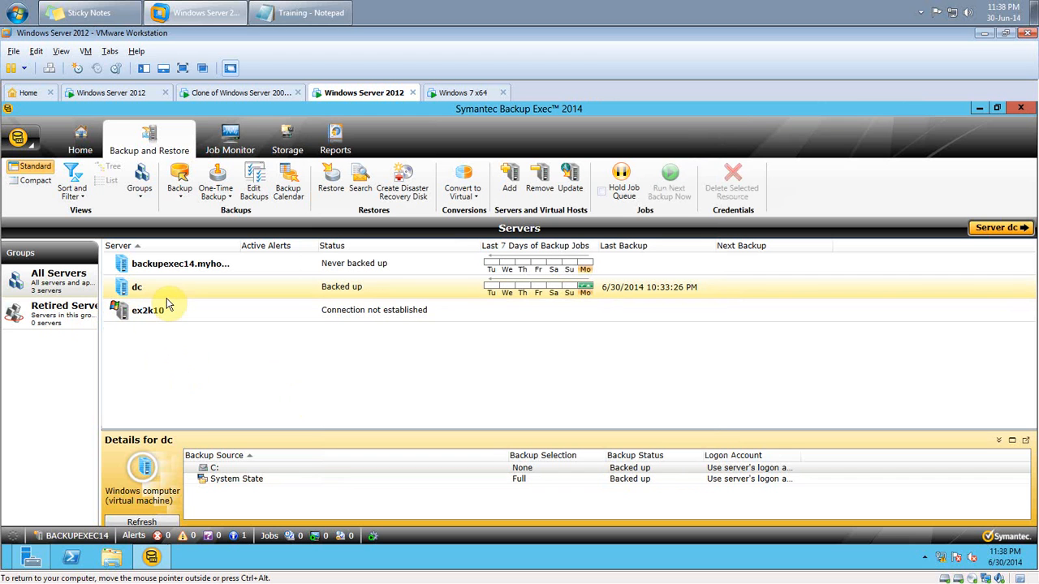
- Check the listed servers' backup details and the Exchange machine's restart, select ex2k10, and widen the Groups pane
click(162, 270)
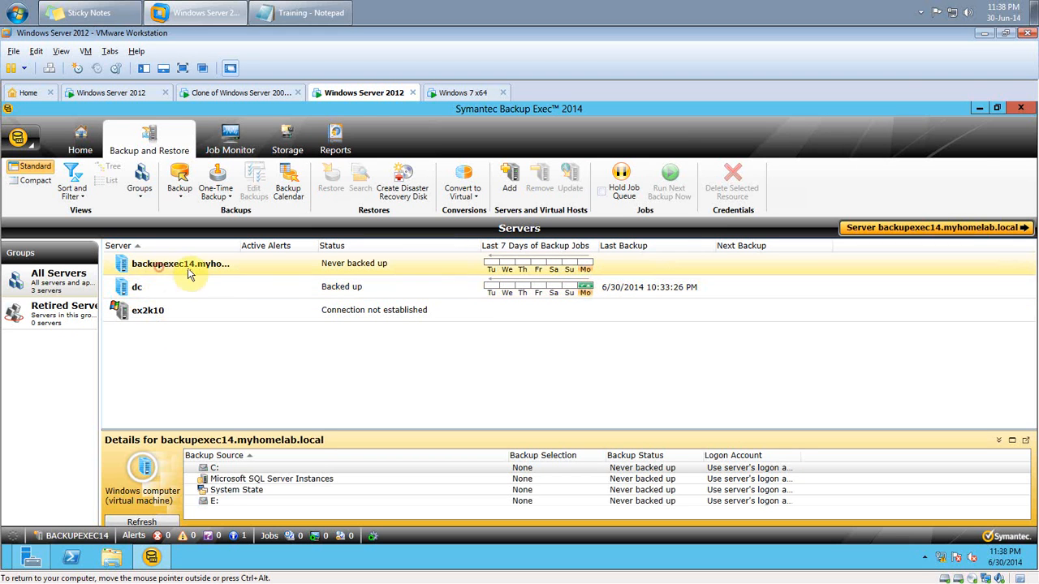
click(208, 294)
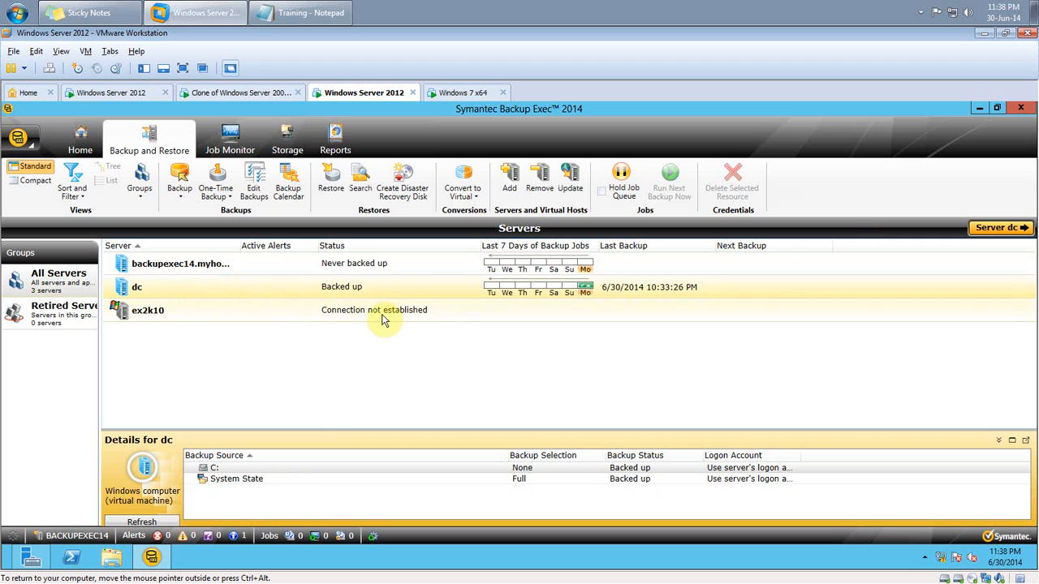
click(230, 94)
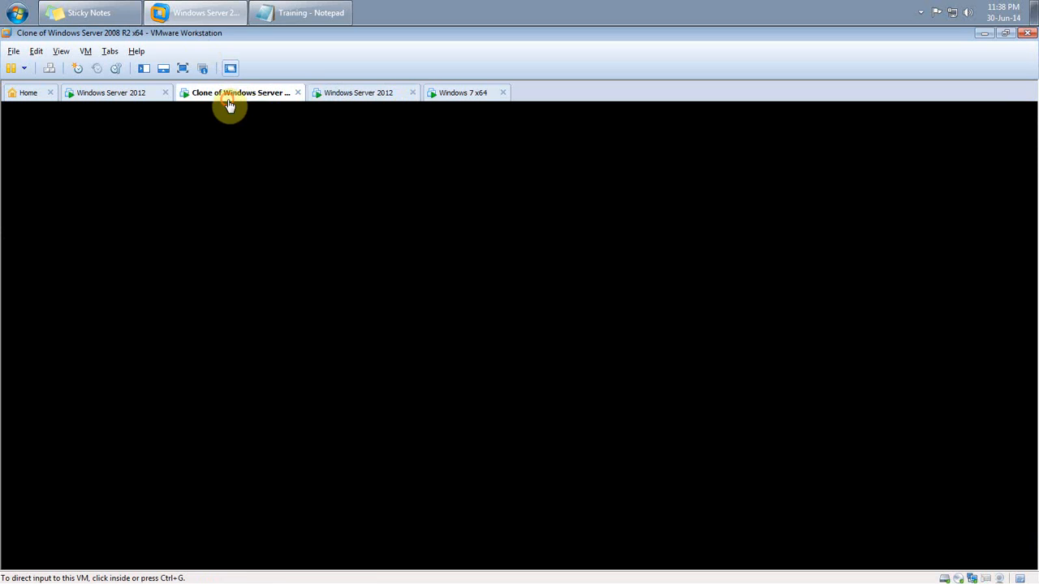
click(354, 94)
click(199, 310)
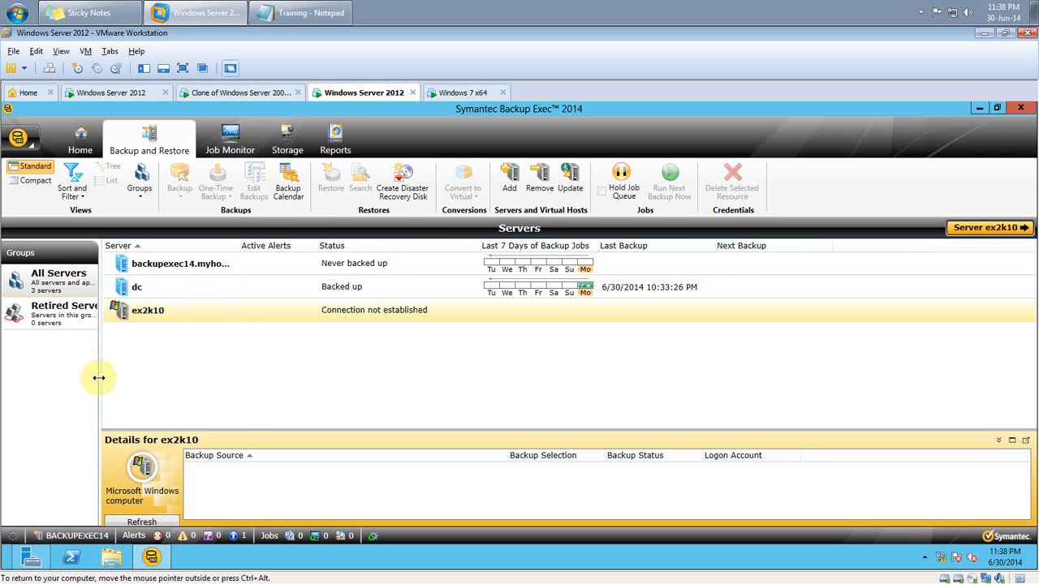
drag(98, 377, 143, 377)
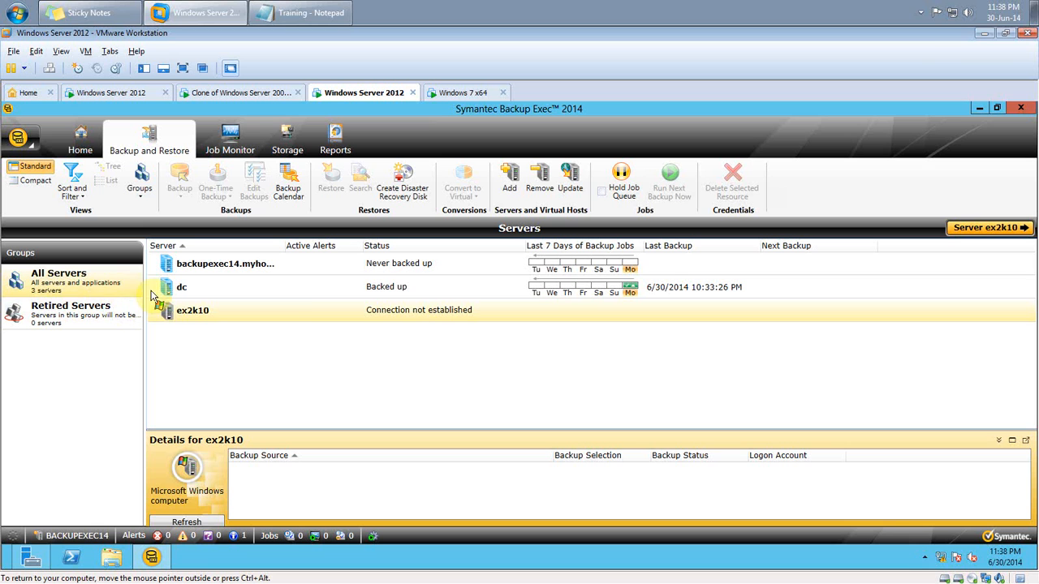
click(920, 12)
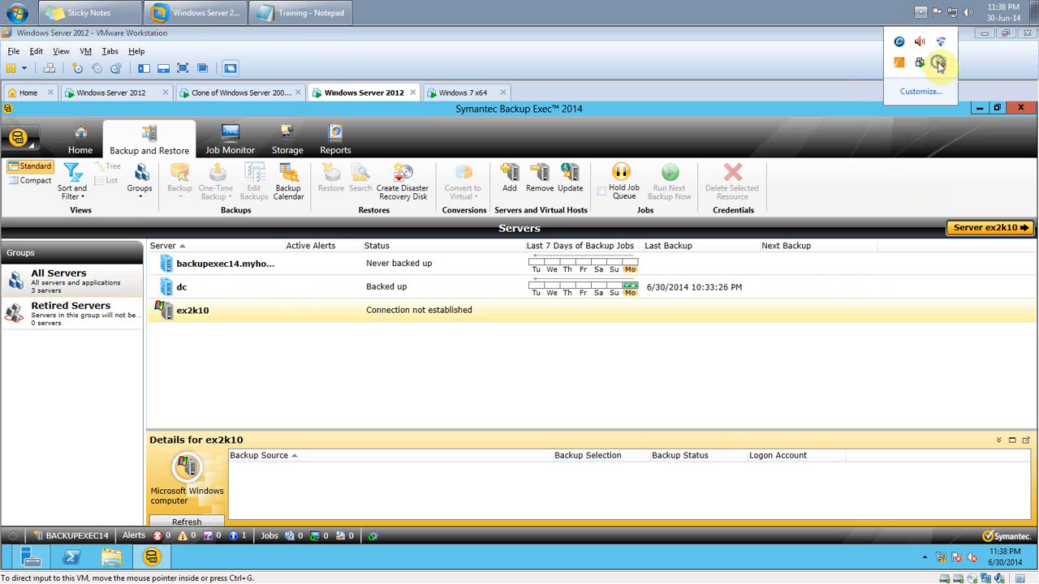
right_click(938, 64)
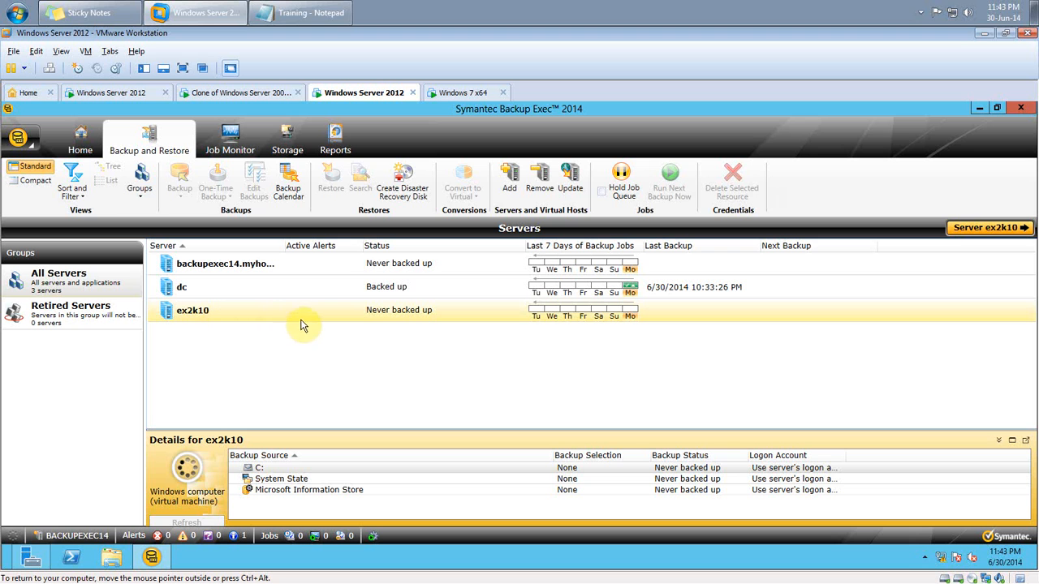
- Look for the Backup Exec Agent Utility among the Exchange server's programs and return to the Backup Exec server
click(240, 93)
click(656, 395)
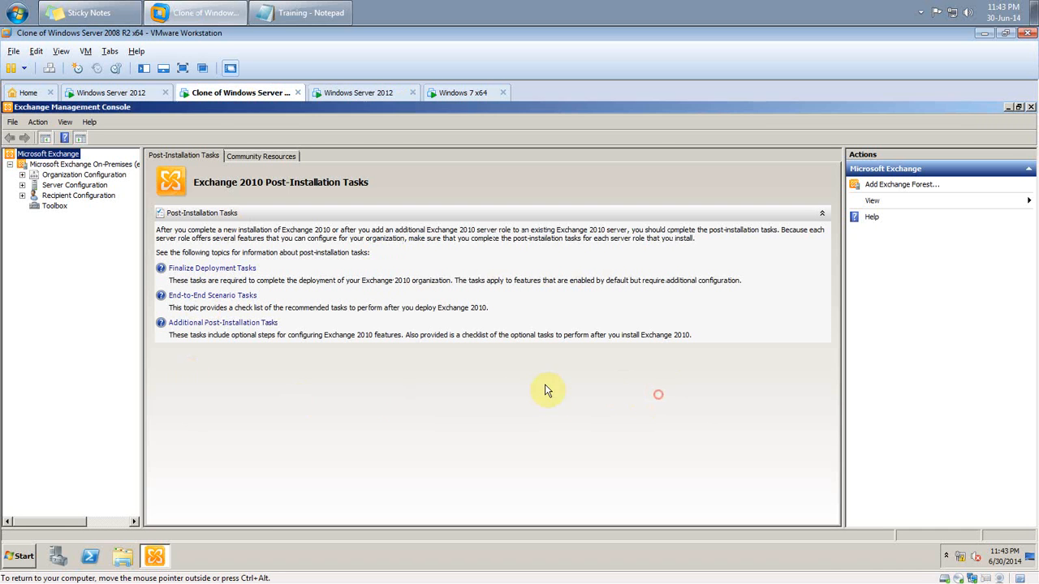
click(32, 556)
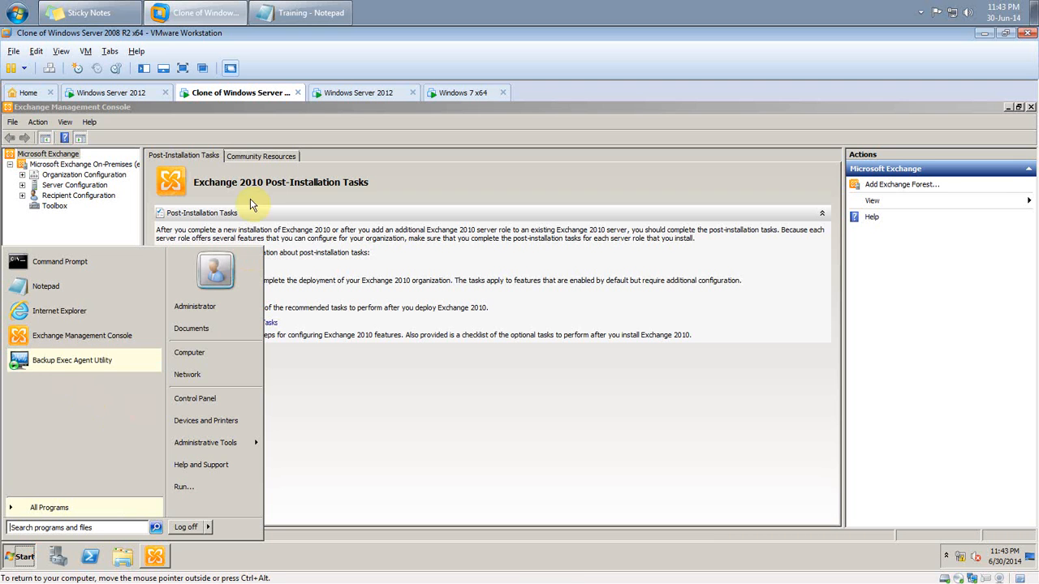
click(336, 96)
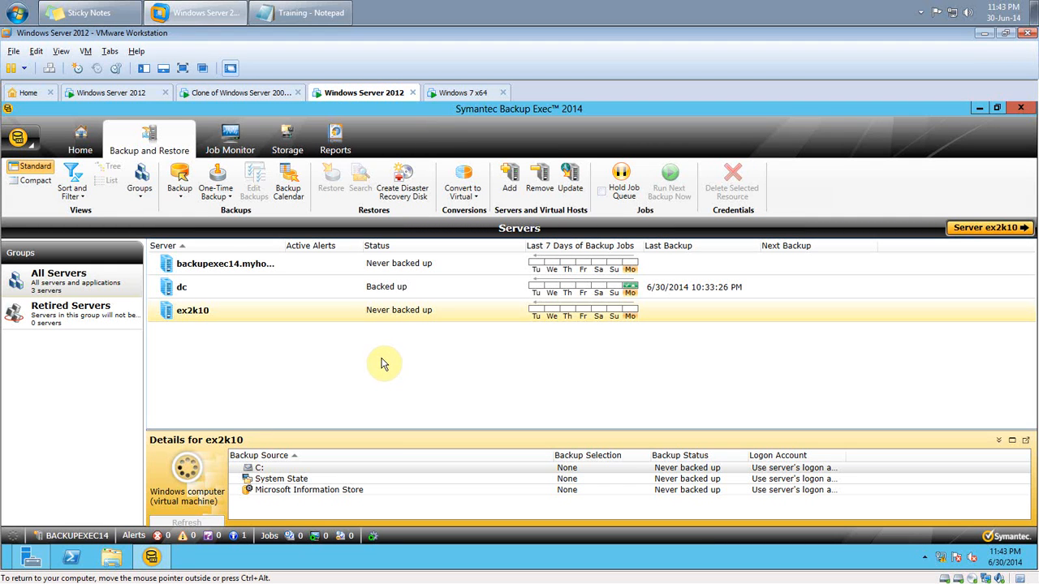
- Switch to the Windows 7 client and check its logged-on account and the messages mail one, mail two and mail three in the Outlook inbox
click(459, 93)
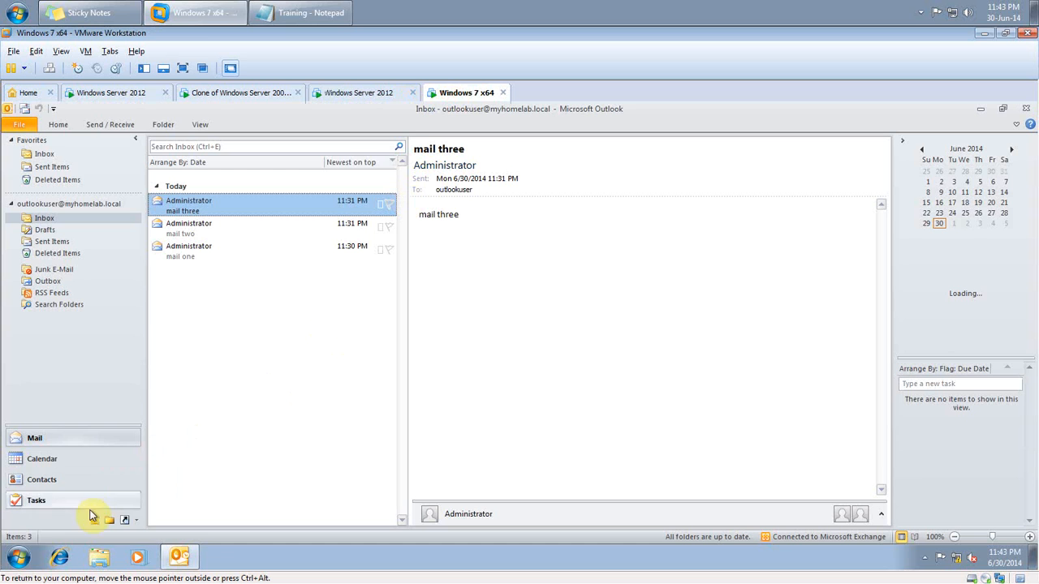
click(17, 557)
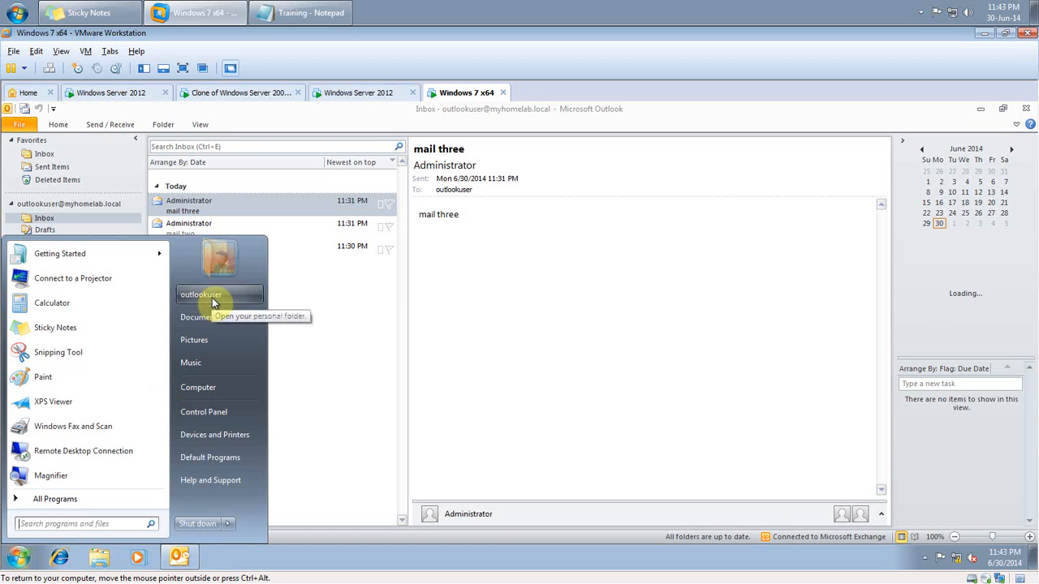
click(635, 354)
click(215, 248)
click(198, 229)
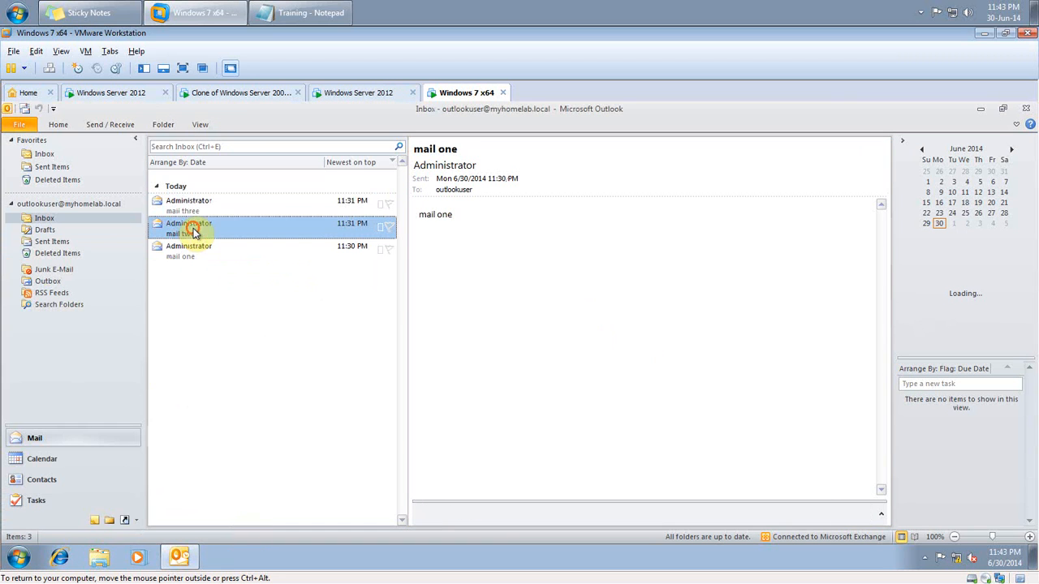
click(198, 213)
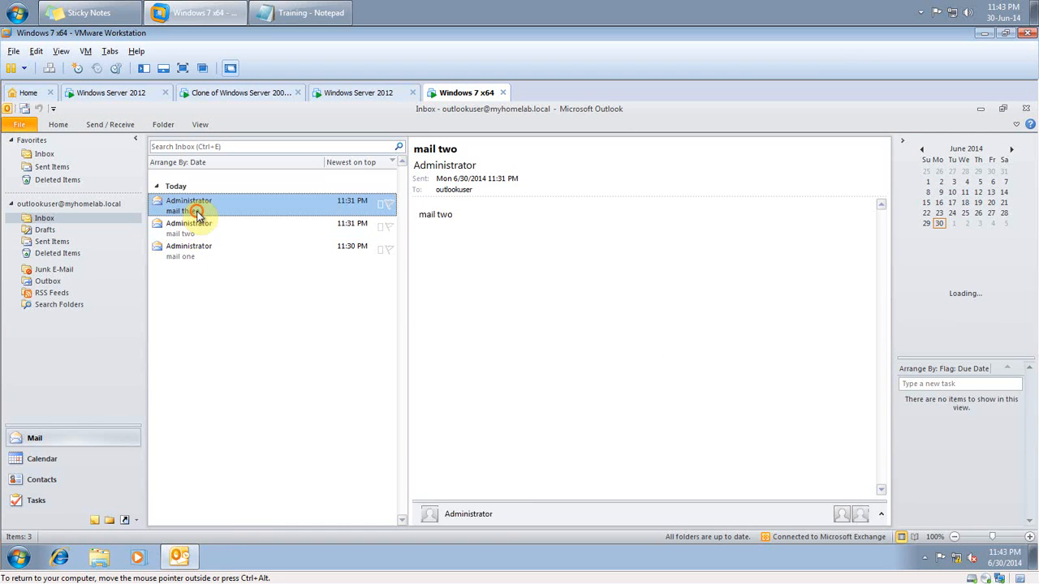
click(195, 256)
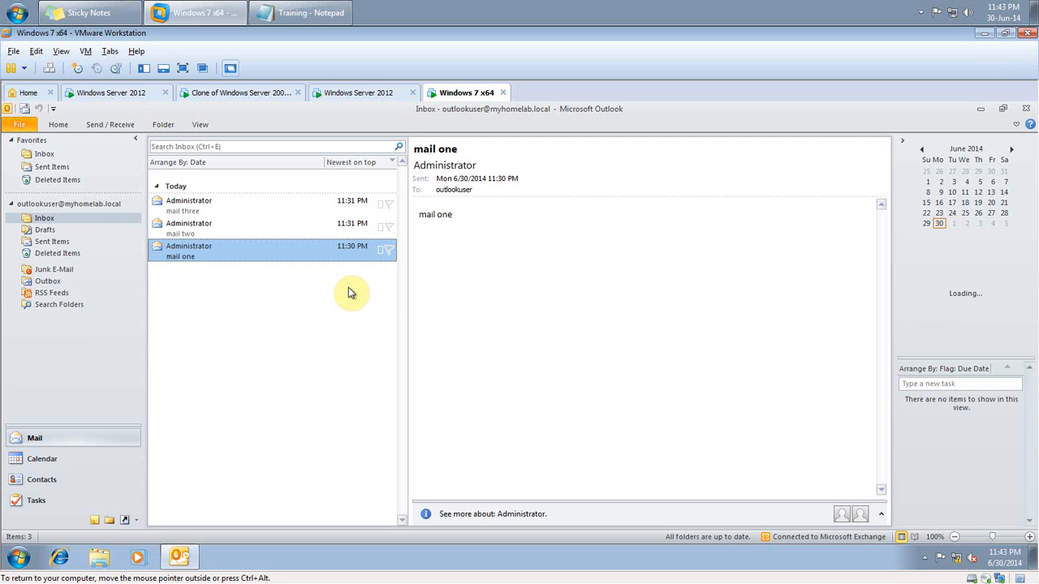
- Return to the Backup Exec server, start a Back Up to Disk definition for ex2k10 and dismiss the virtual machine notice
click(350, 94)
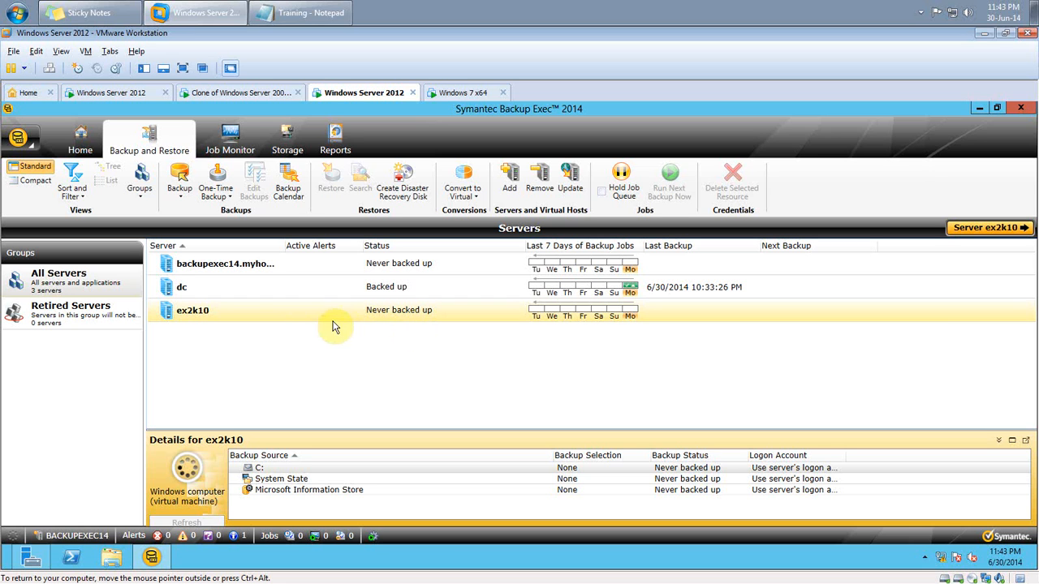
right_click(250, 322)
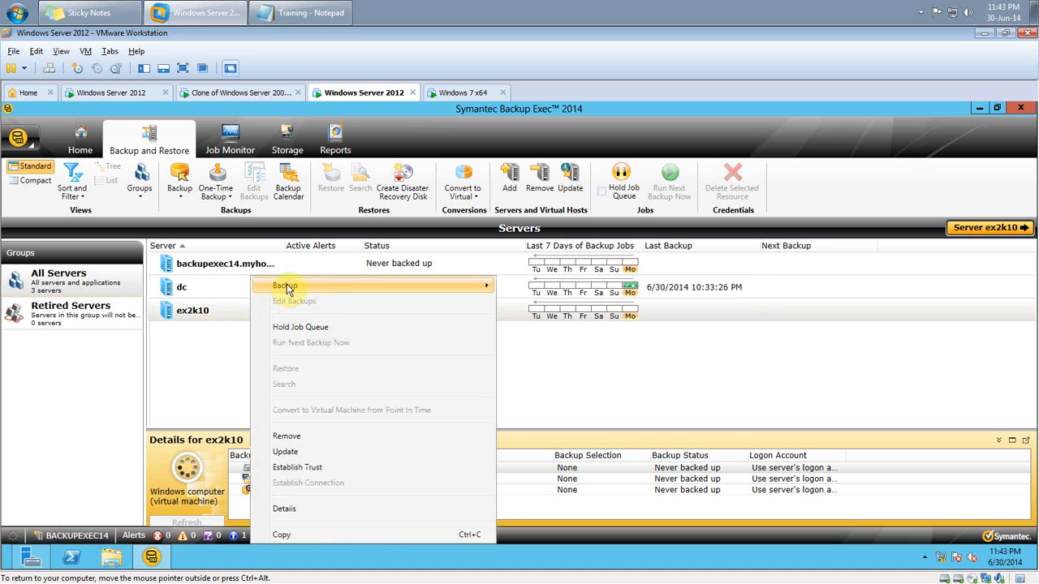
mouse_move(347, 291)
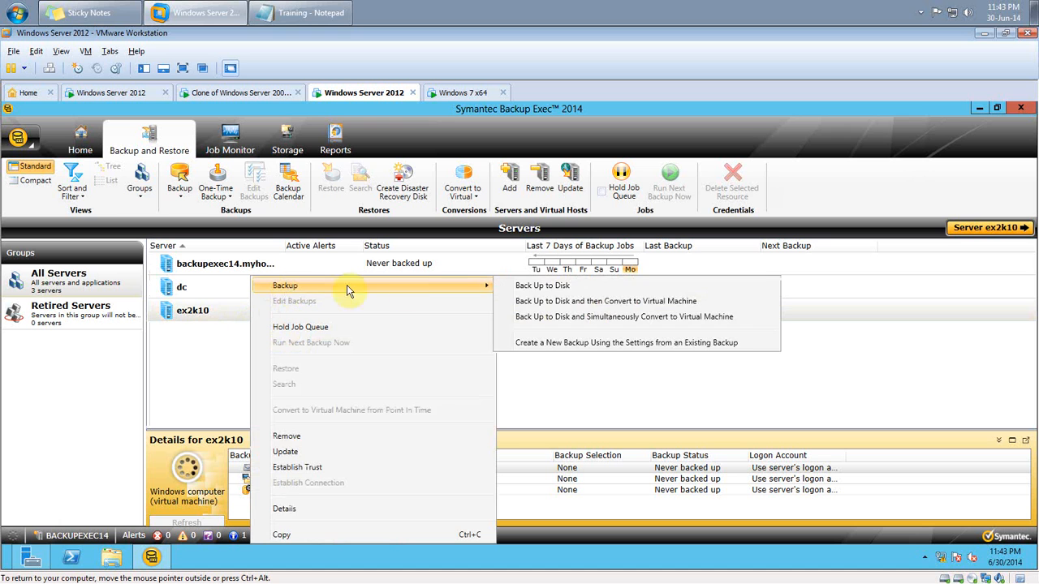
click(531, 291)
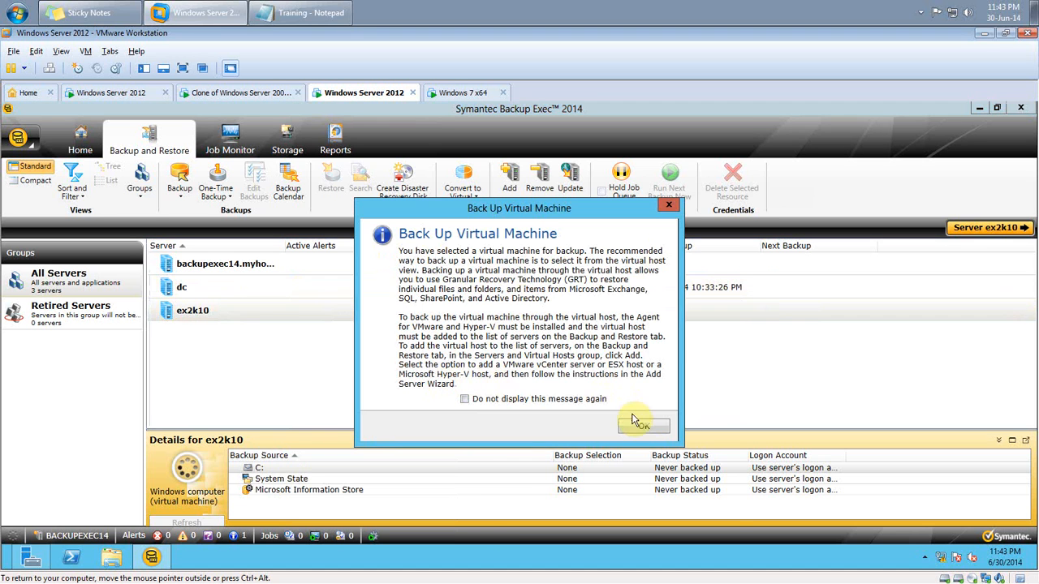
click(637, 424)
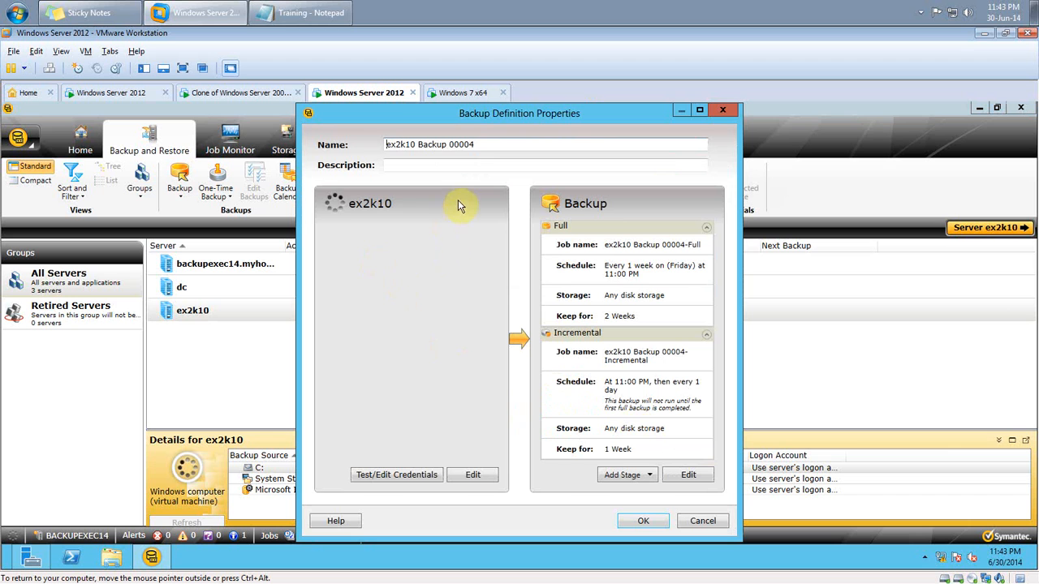
- Name the backup definition My First Exchange Server Backup
drag(477, 144, 342, 146)
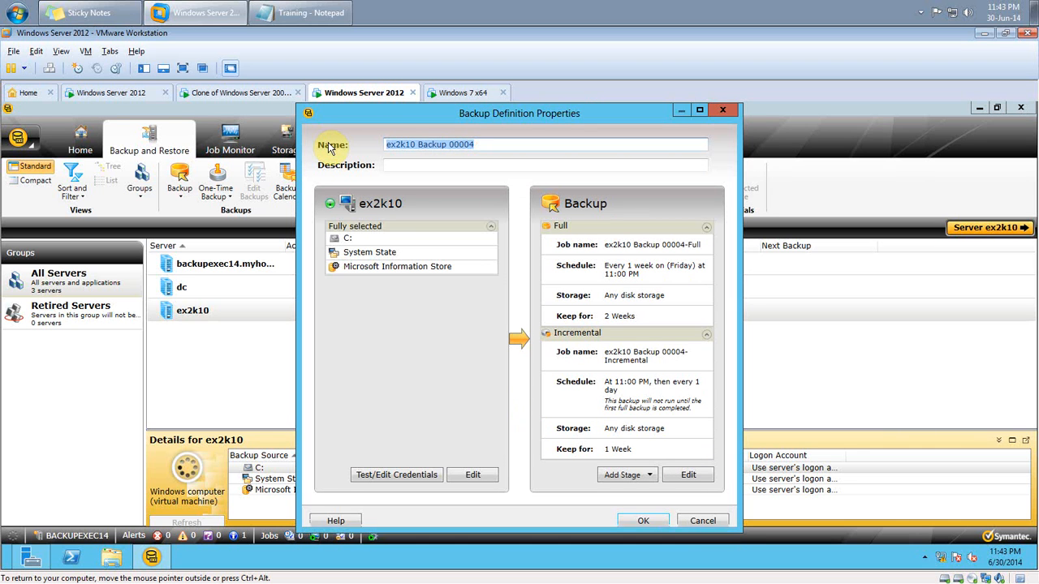
text(My Fir)
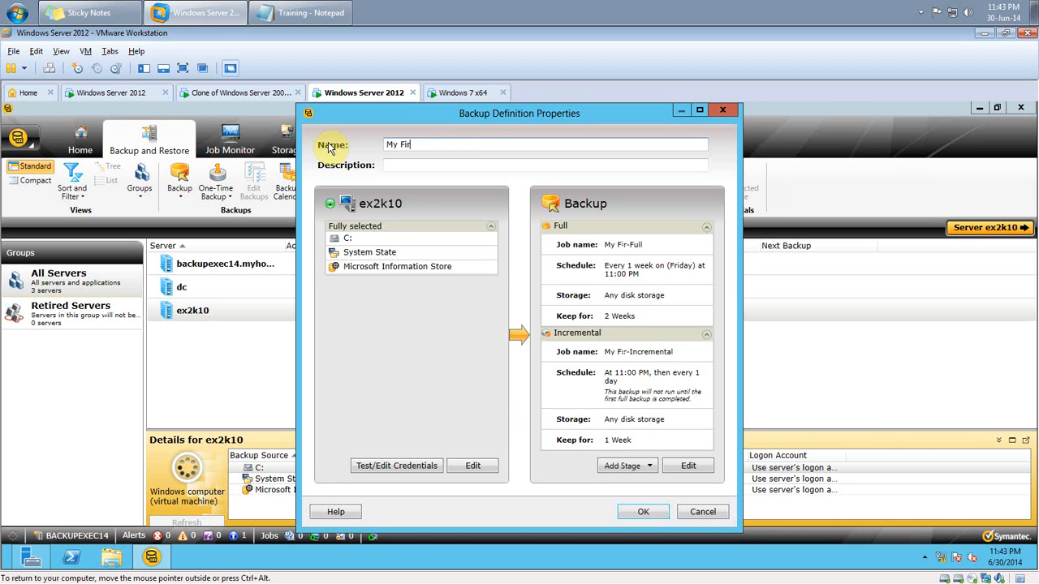
text(st Exchange)
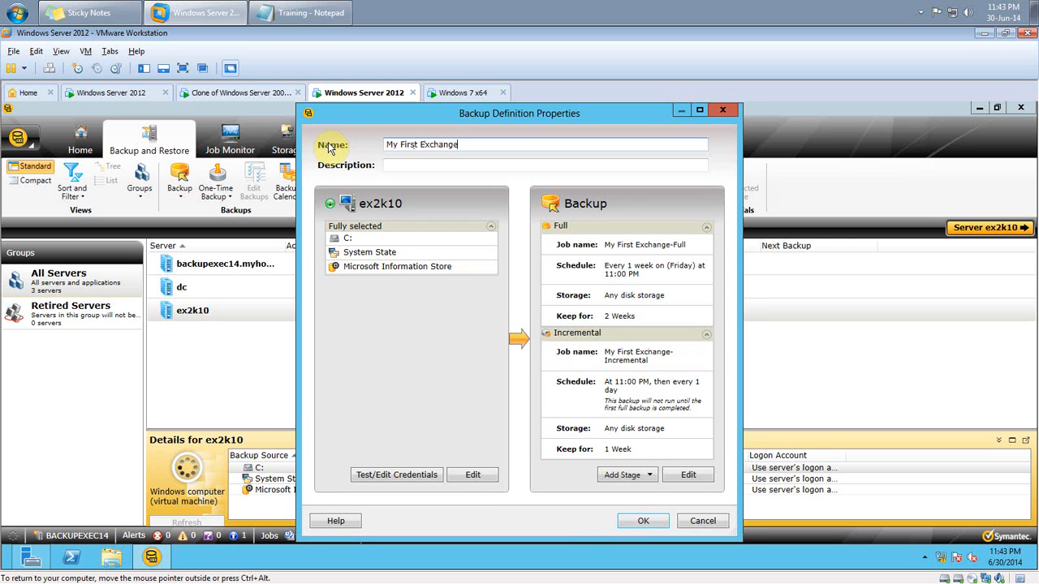
text( Server b acku)
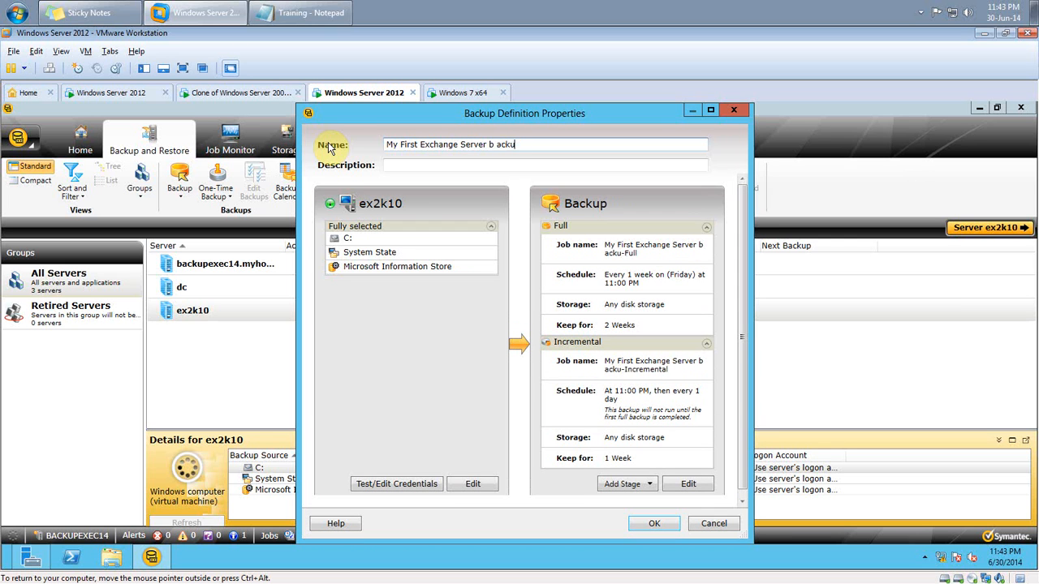
key(BackSpace)
key(BackSpace)
text(B)
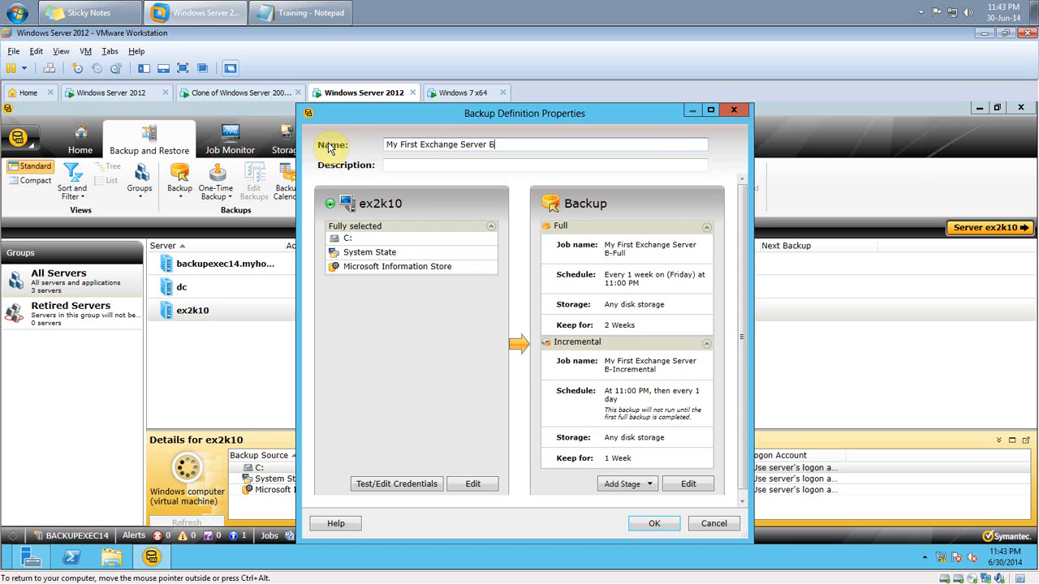
text(ackup)
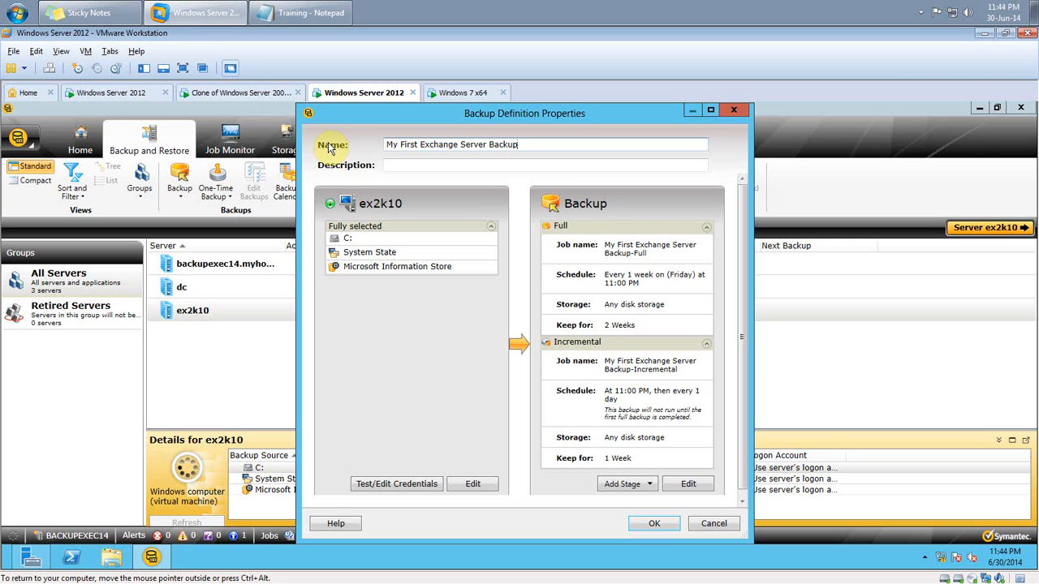
- Copy the backup definition's name into its description
key(ctrl+a)
key(ctrl+c)
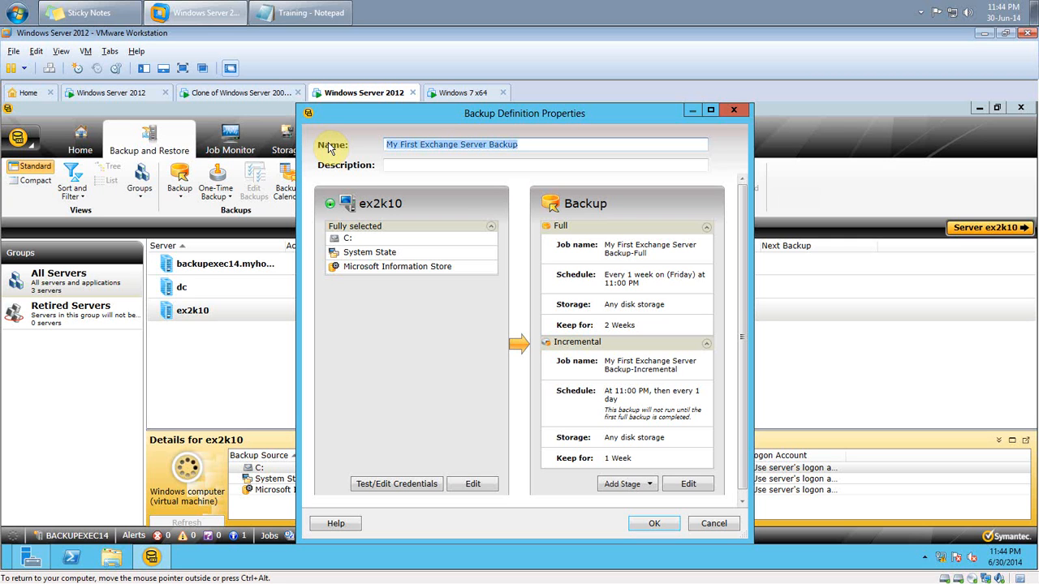
click(392, 166)
key(ctrl+v)
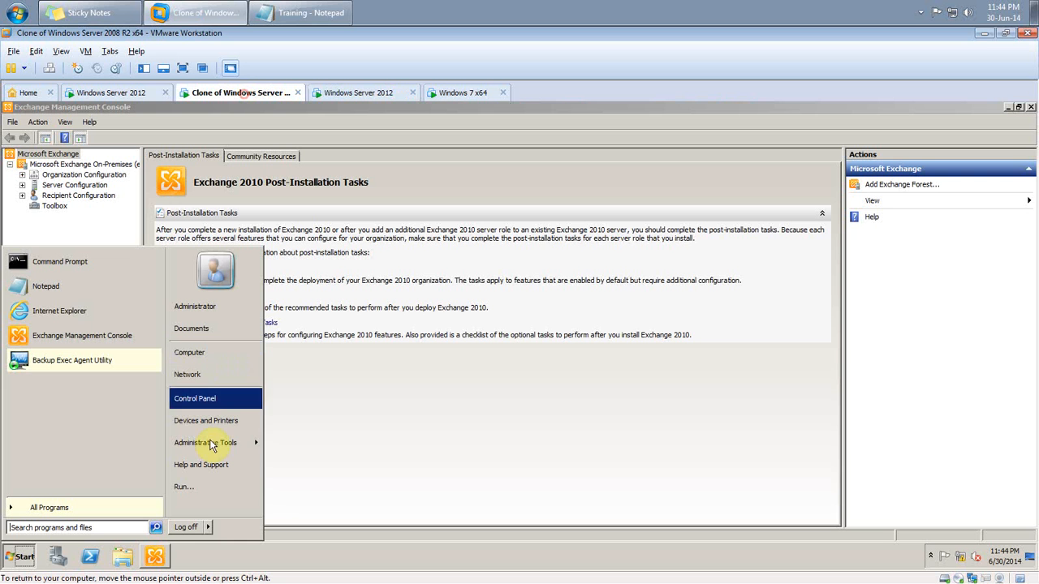
- Check the Exchange server's system properties for its Windows edition, computer name and domain, and return to the Backup Exec server
right_click(193, 353)
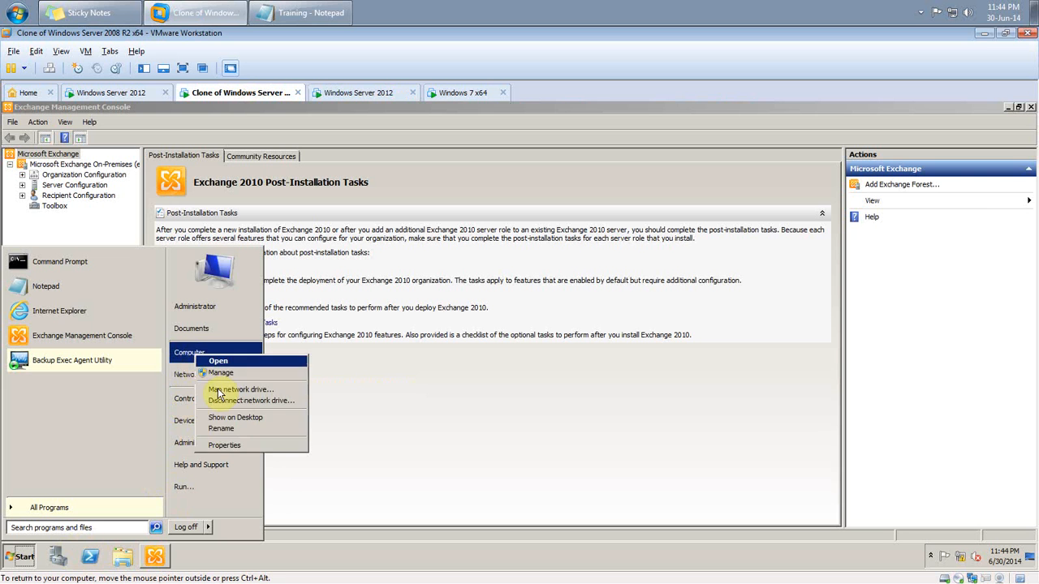
click(235, 442)
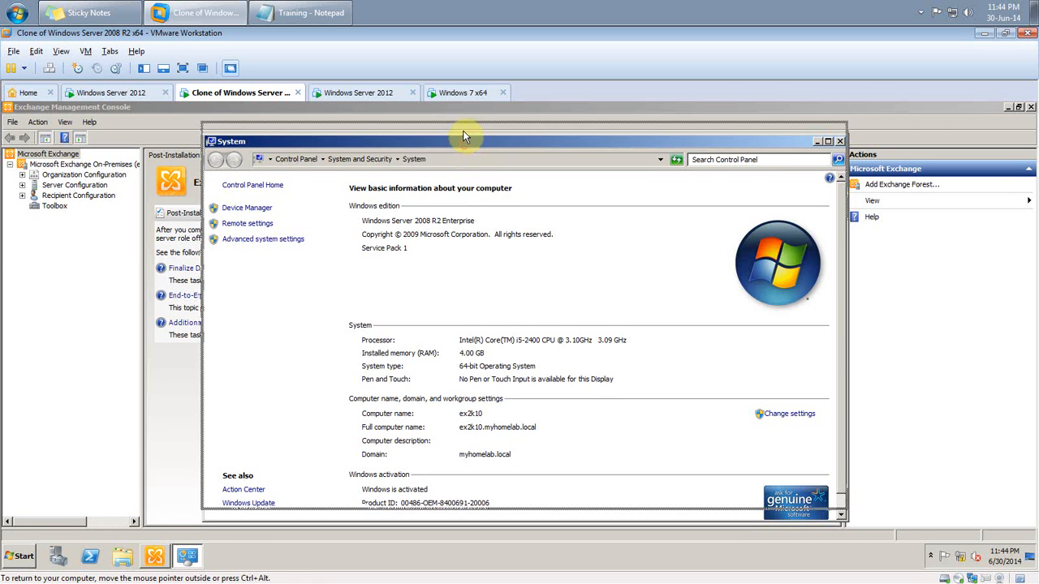
drag(464, 144, 463, 130)
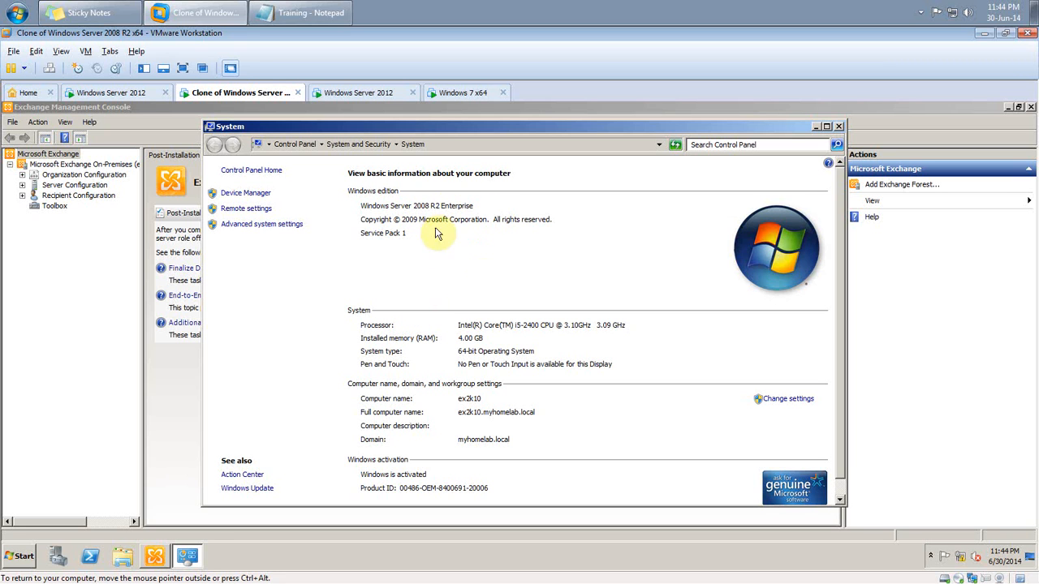
click(838, 126)
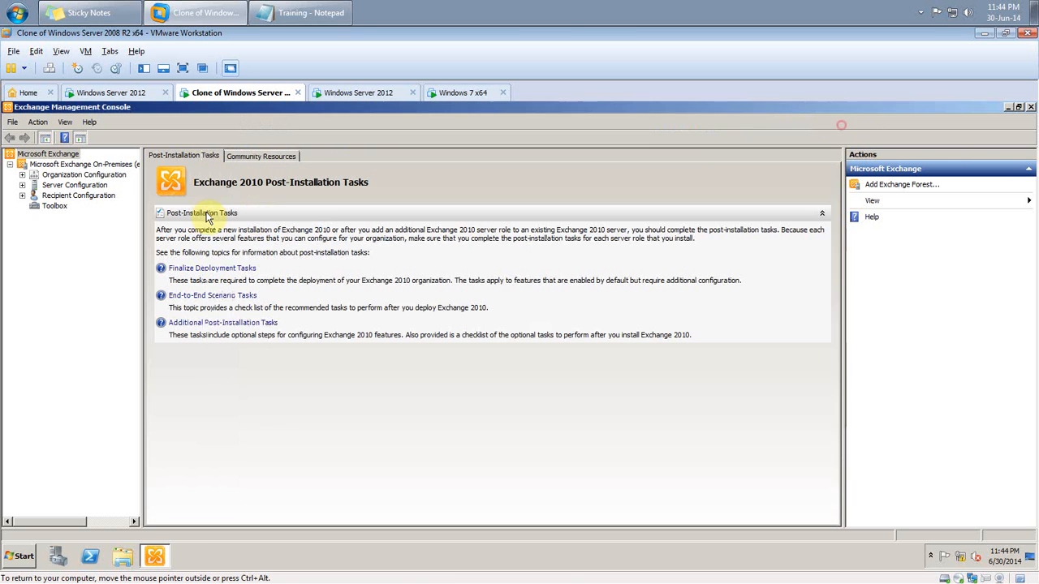
click(332, 92)
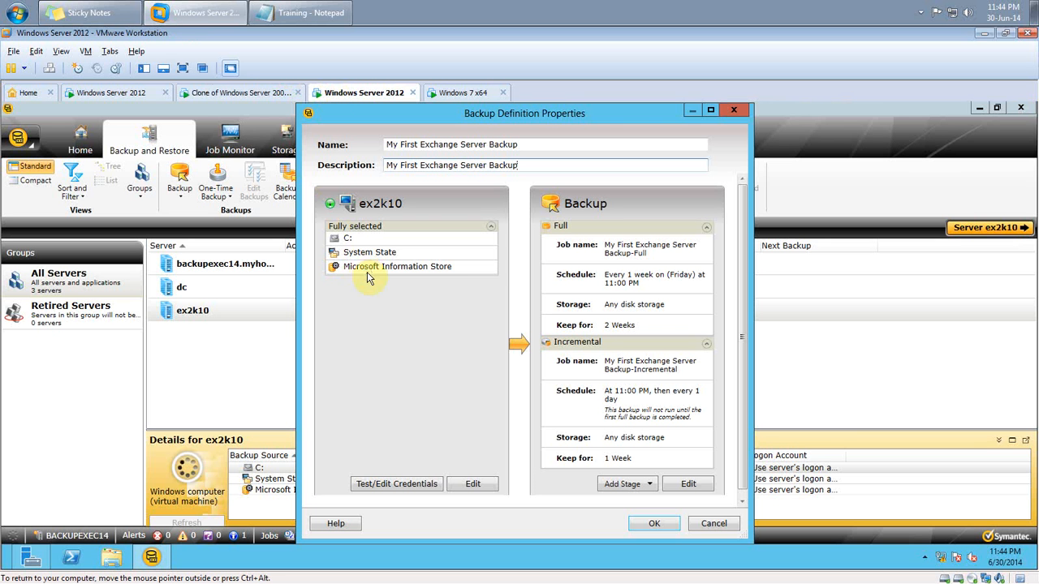
- Open the backup selections for ex2k10 and expand C:, System State and Microsoft Information Store
click(474, 484)
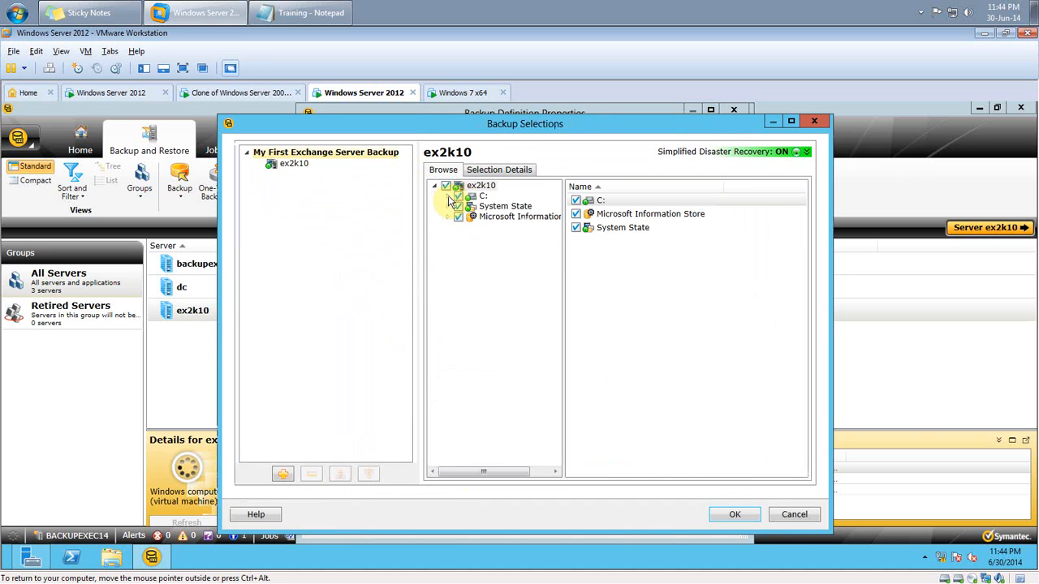
click(447, 197)
click(447, 331)
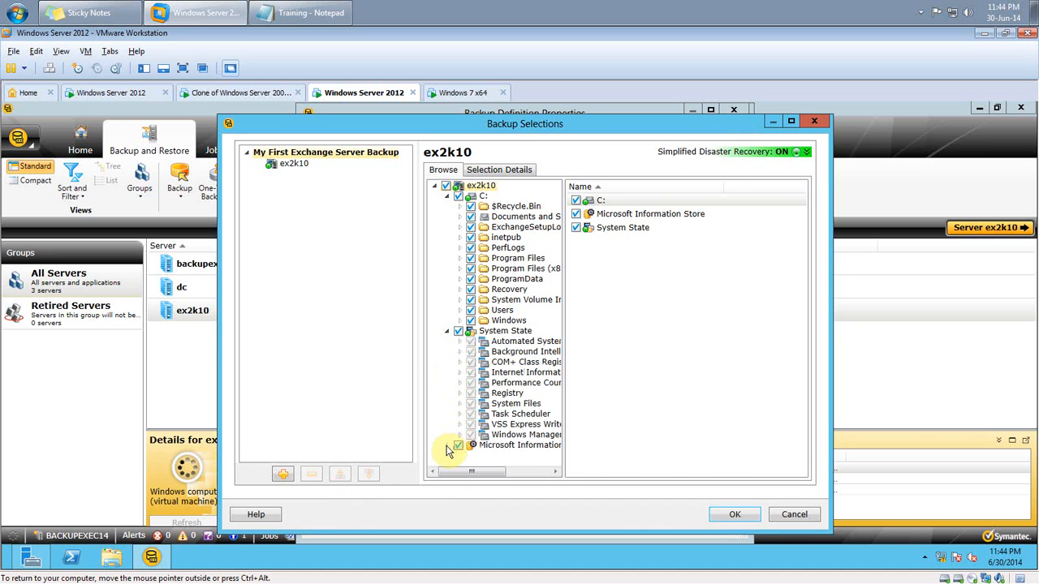
click(447, 446)
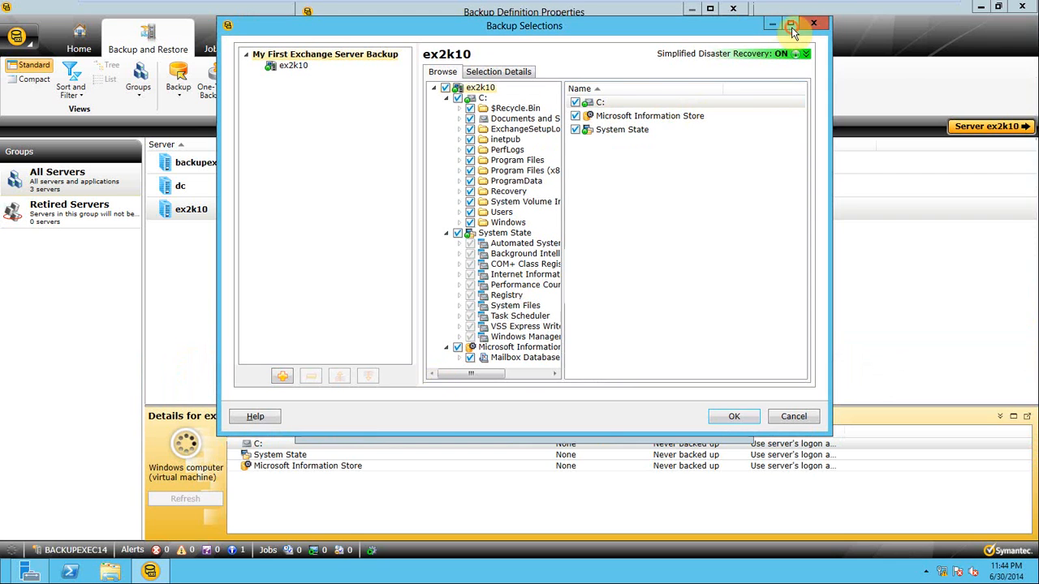
- Maximize the Backup Selections window, widen the selection tree and inspect the mailbox database under Microsoft Information Store
click(793, 9)
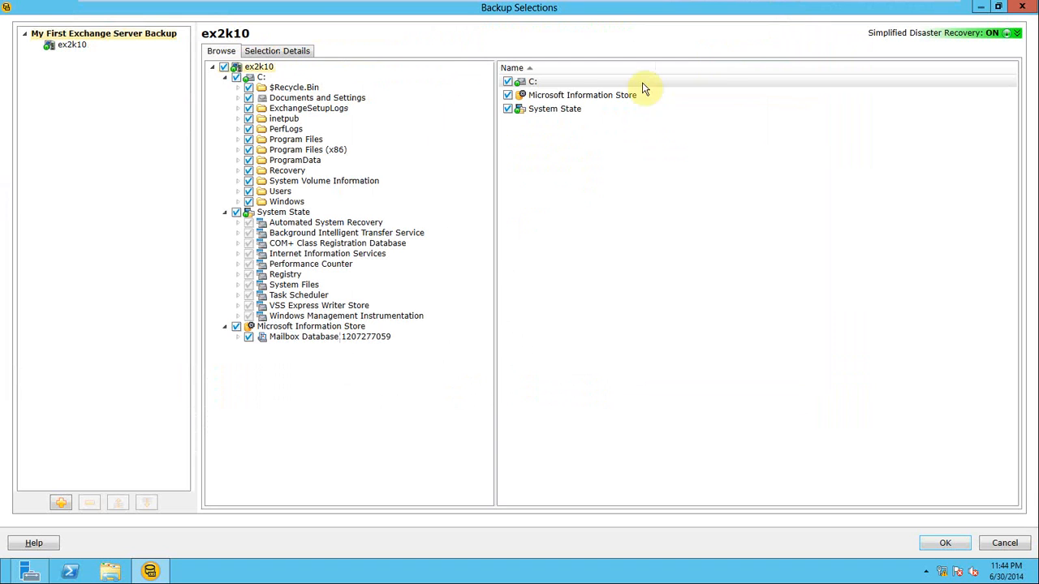
drag(495, 194, 524, 196)
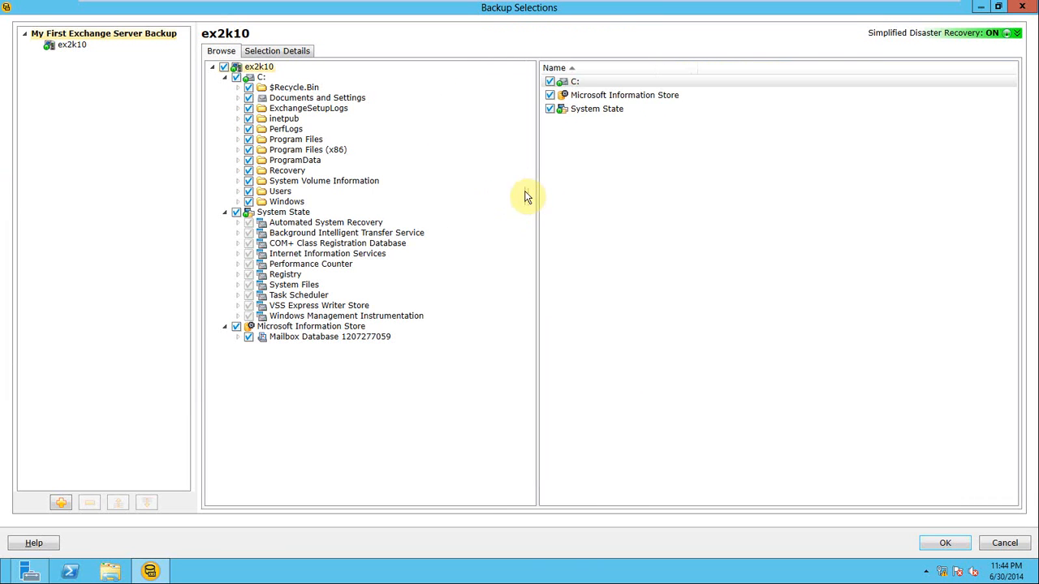
click(280, 337)
click(237, 337)
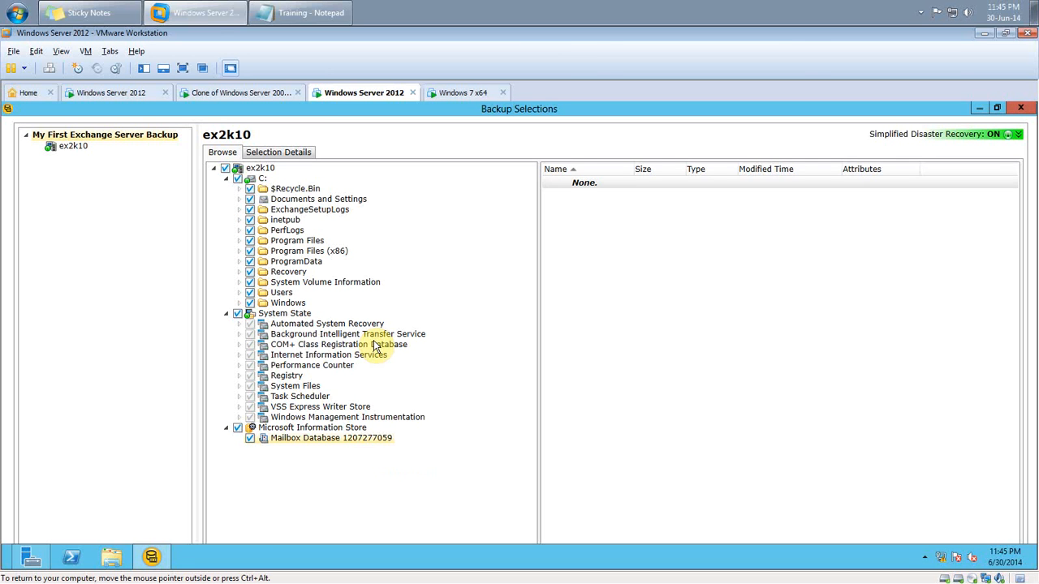
- Compare with the mailbox database listed under the organization's Mailbox configuration in Exchange Management Console, and return to the Backup Exec selections
click(260, 89)
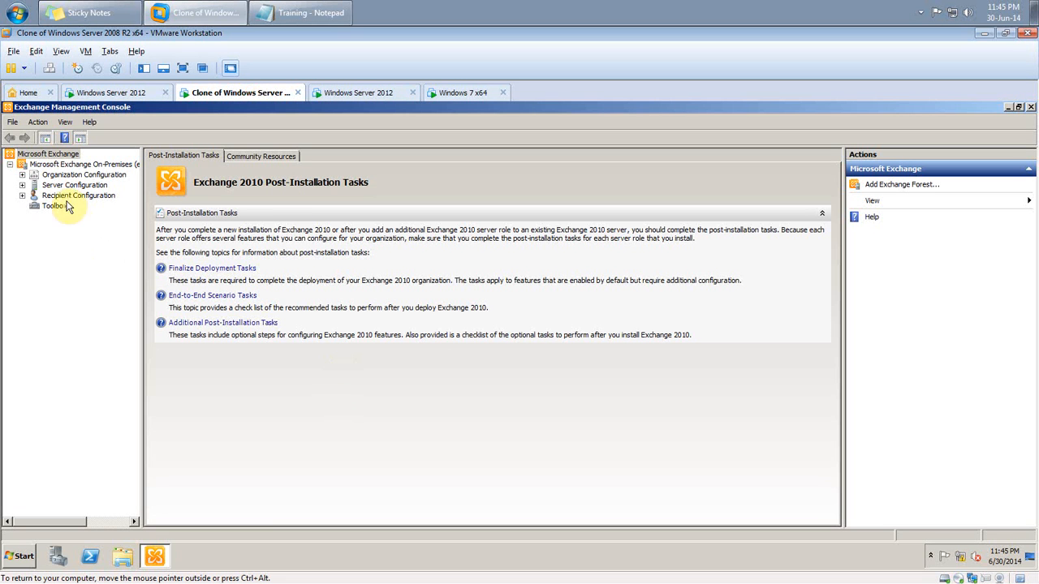
click(22, 175)
click(65, 186)
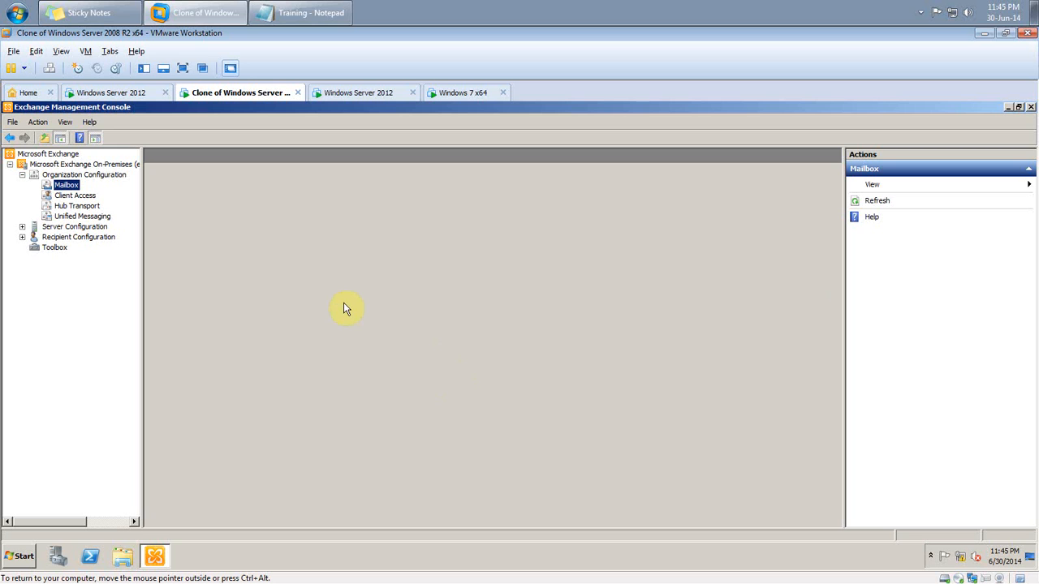
click(22, 237)
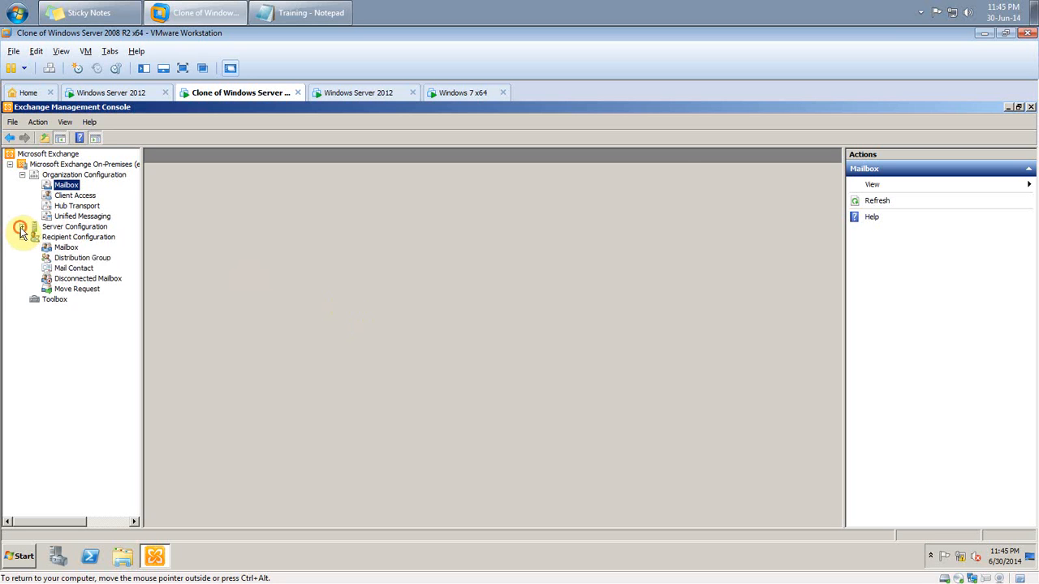
click(22, 227)
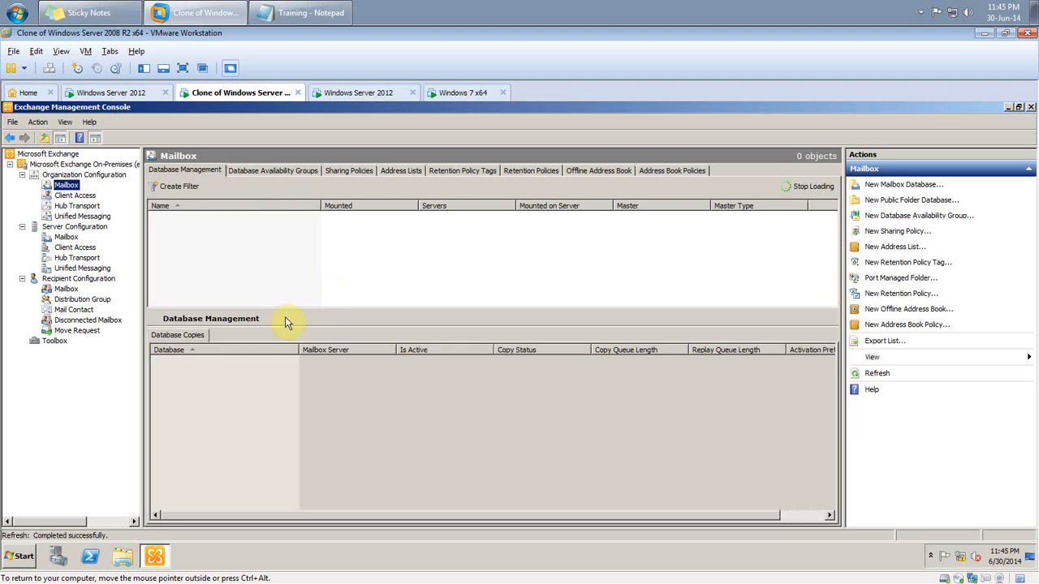
click(245, 217)
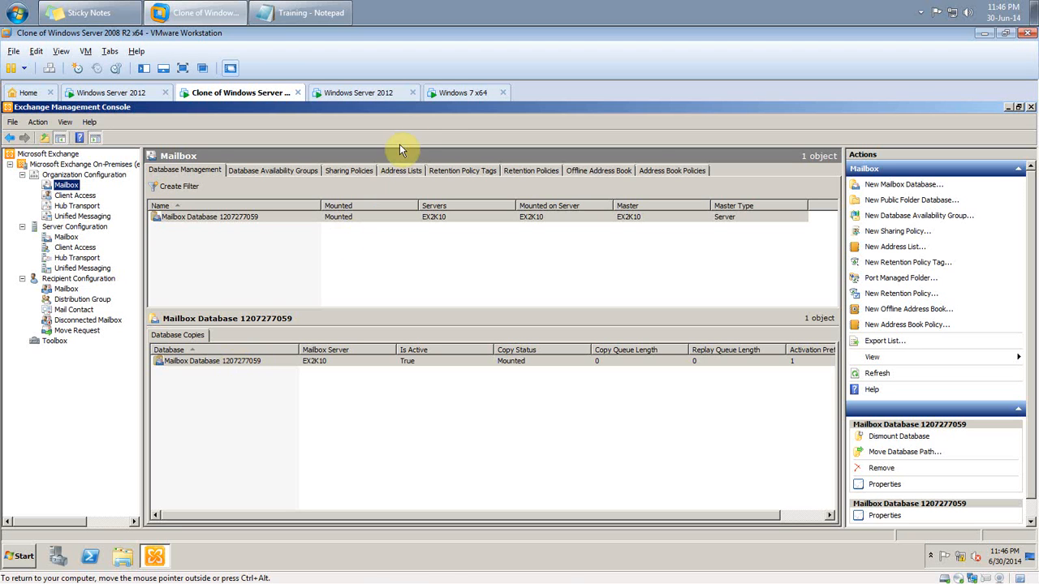
click(381, 94)
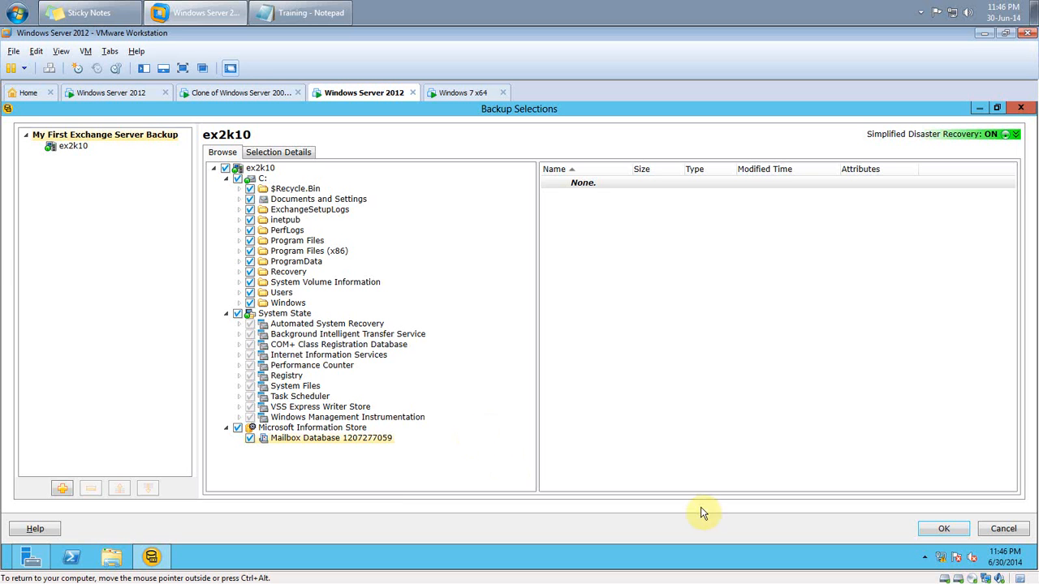
- Accept the backup selections, remove the Incremental job from the backup options and set the Full job to run now with no recurring schedule
click(933, 530)
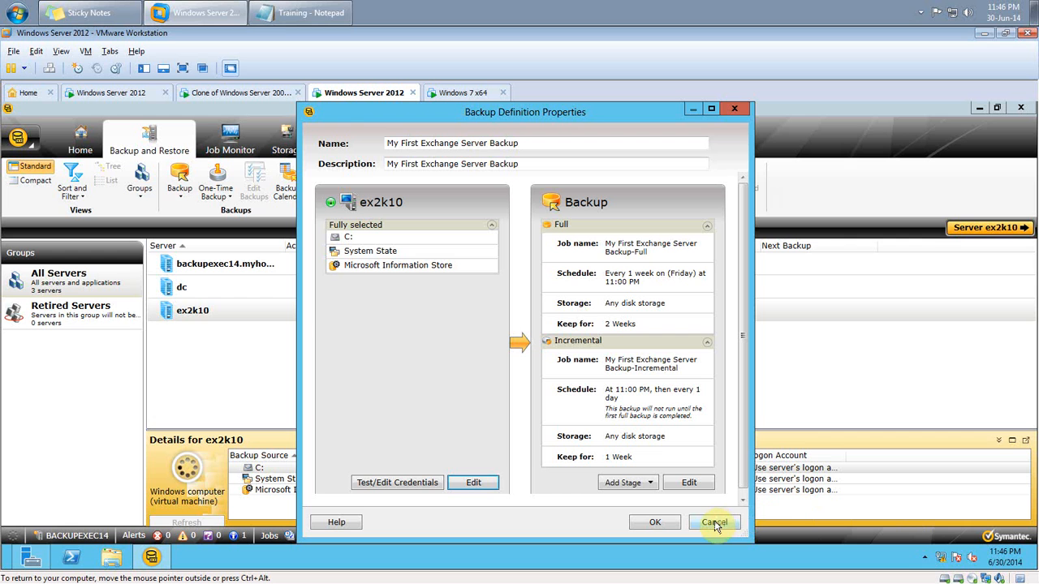
click(689, 483)
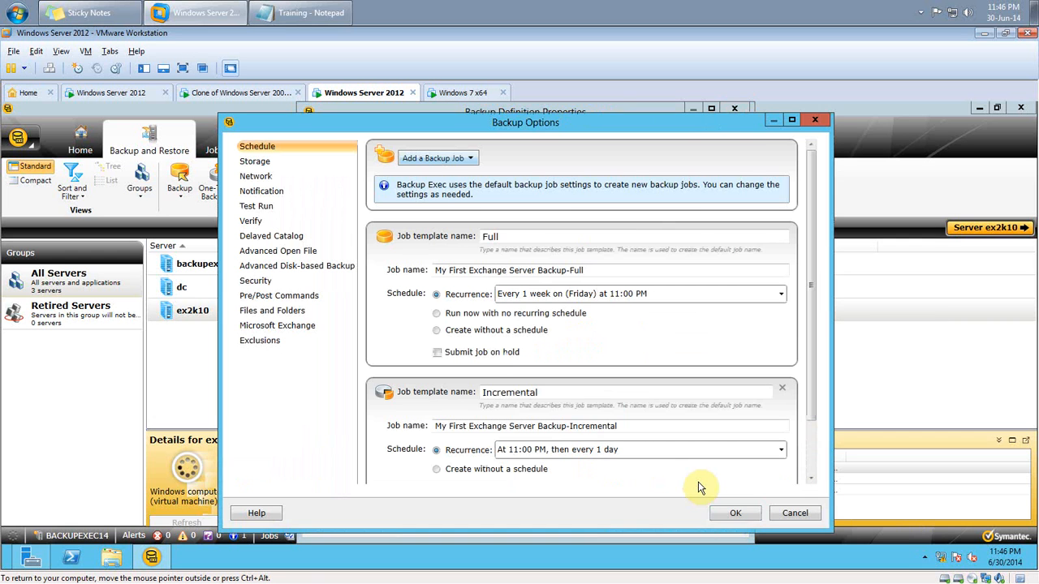
click(781, 391)
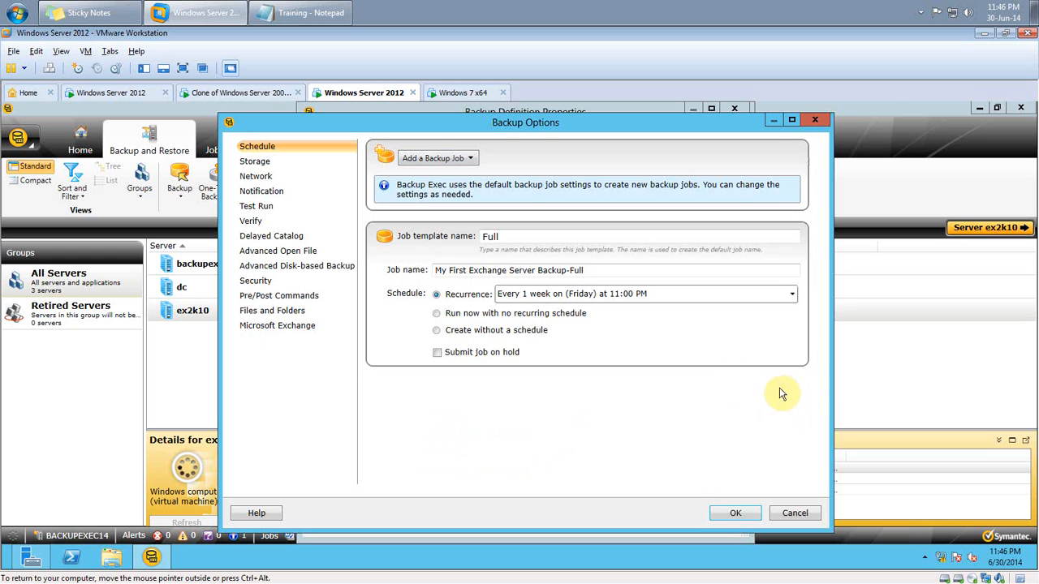
click(437, 314)
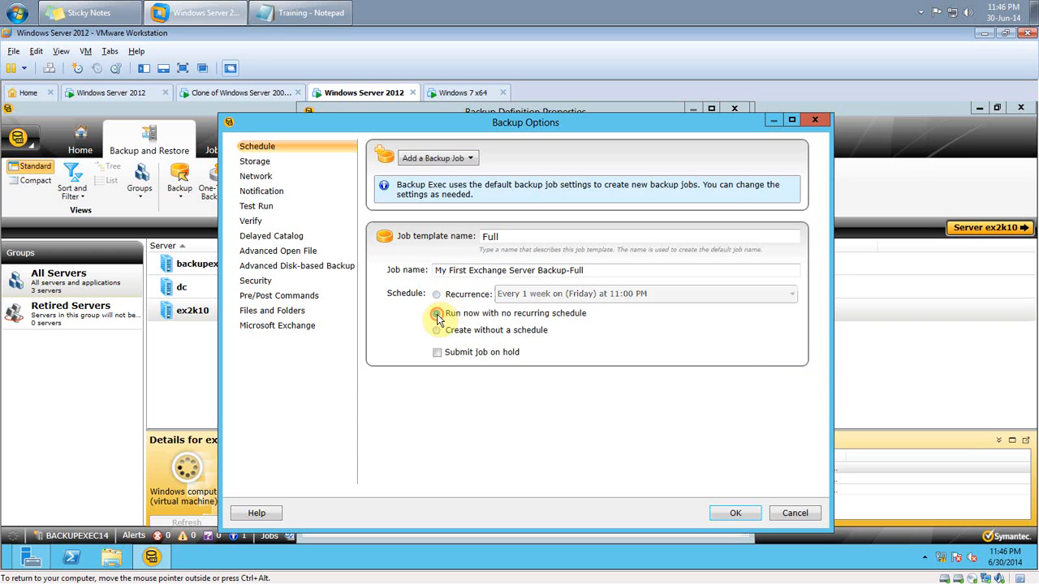
- Set the Full job's storage to Disk storage 0001 and its compression to Software
click(264, 161)
click(573, 286)
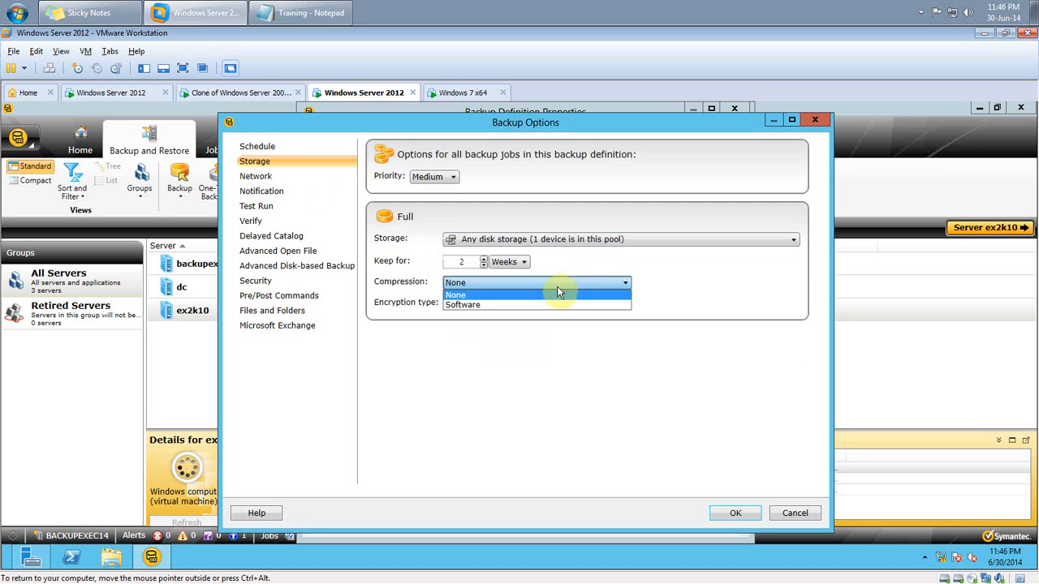
click(560, 245)
click(559, 246)
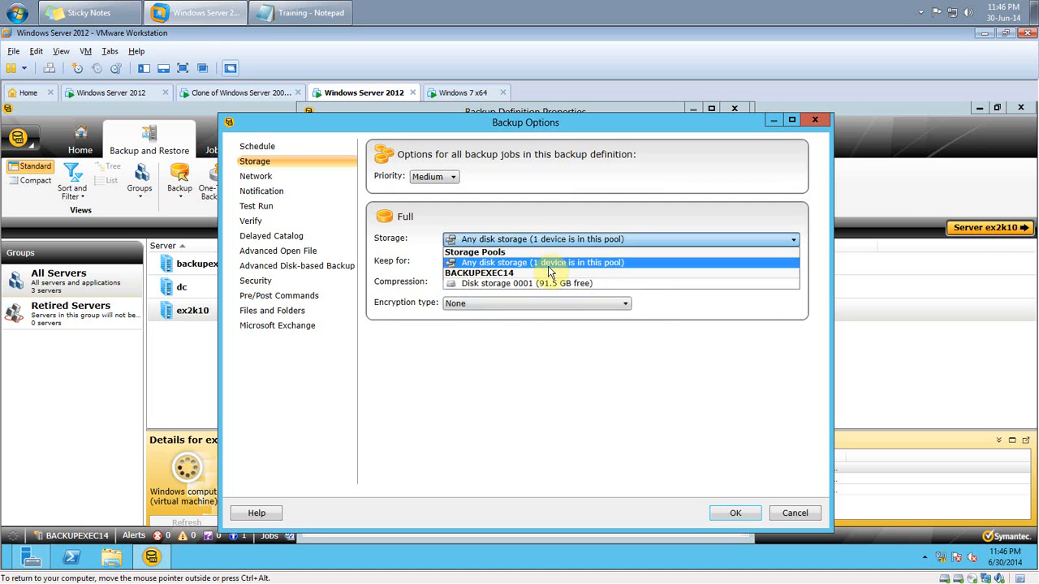
click(549, 284)
click(547, 284)
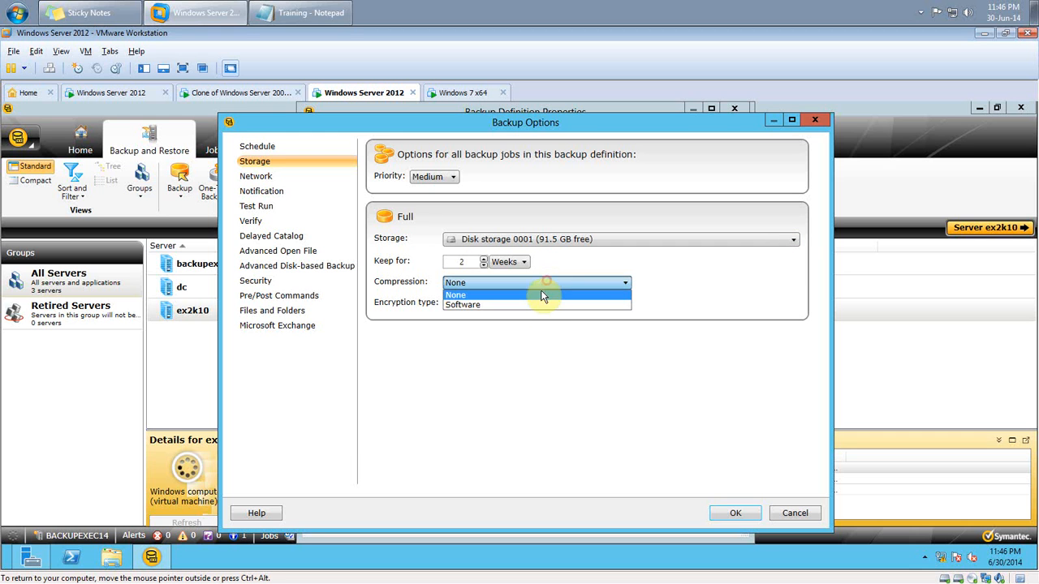
click(536, 304)
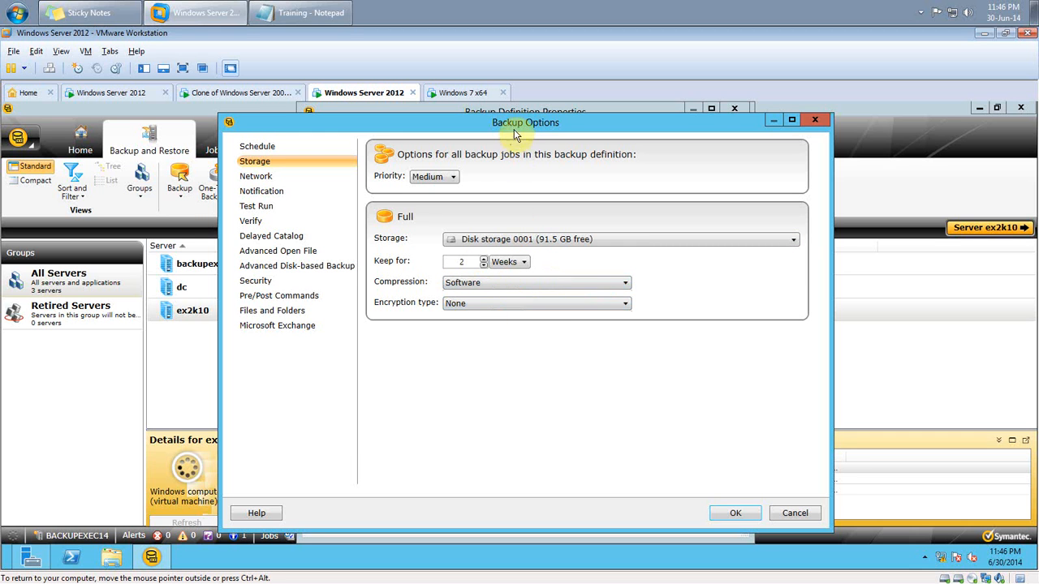
- Review the Network, Notification, Test Run and Verify options, accept the backup options and submit the My First Exchange Server Backup definition
drag(517, 127, 501, 123)
click(248, 172)
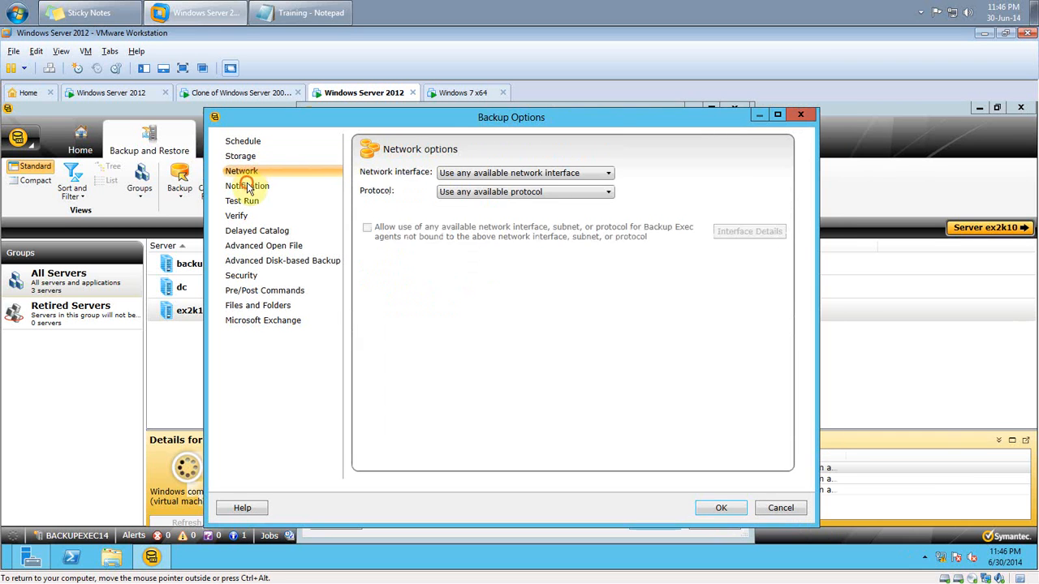
click(248, 186)
click(241, 201)
click(236, 216)
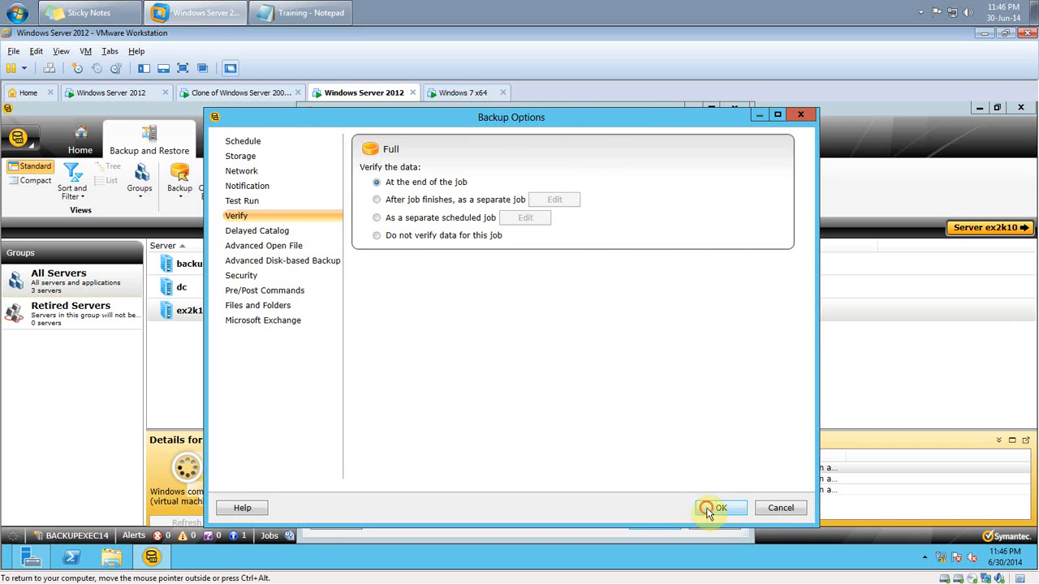
click(708, 509)
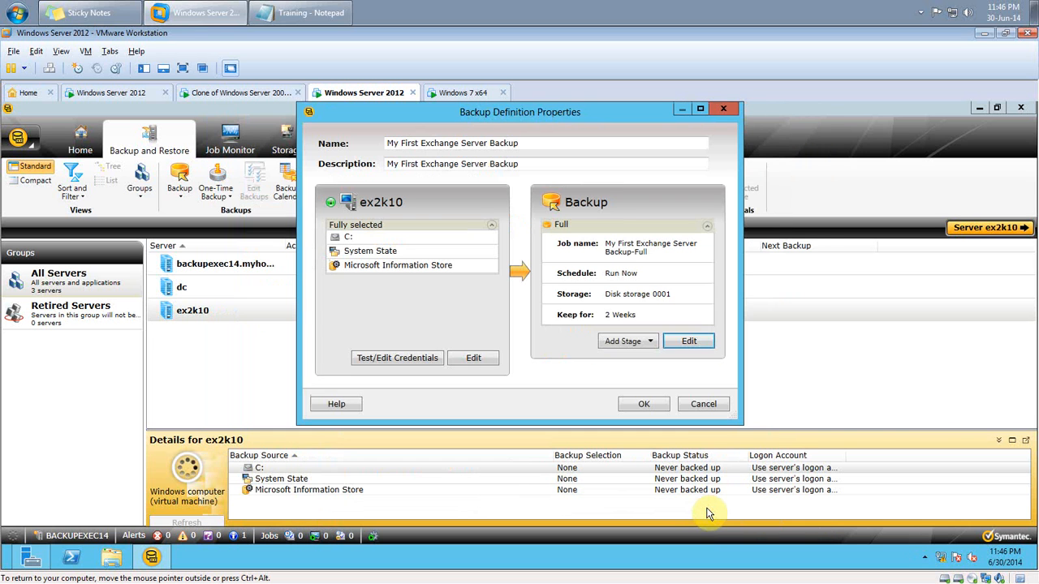
click(640, 406)
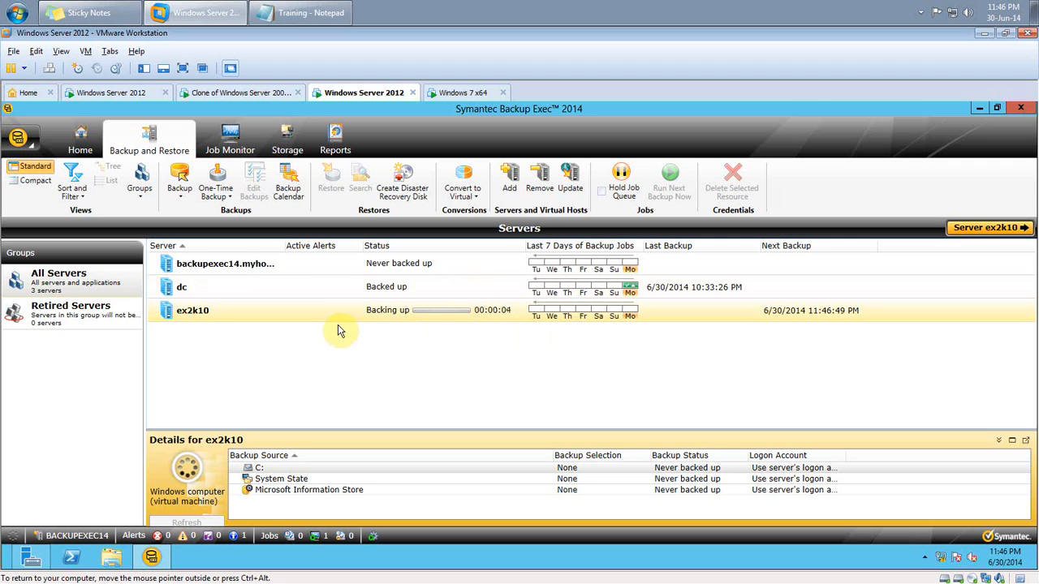
click(922, 14)
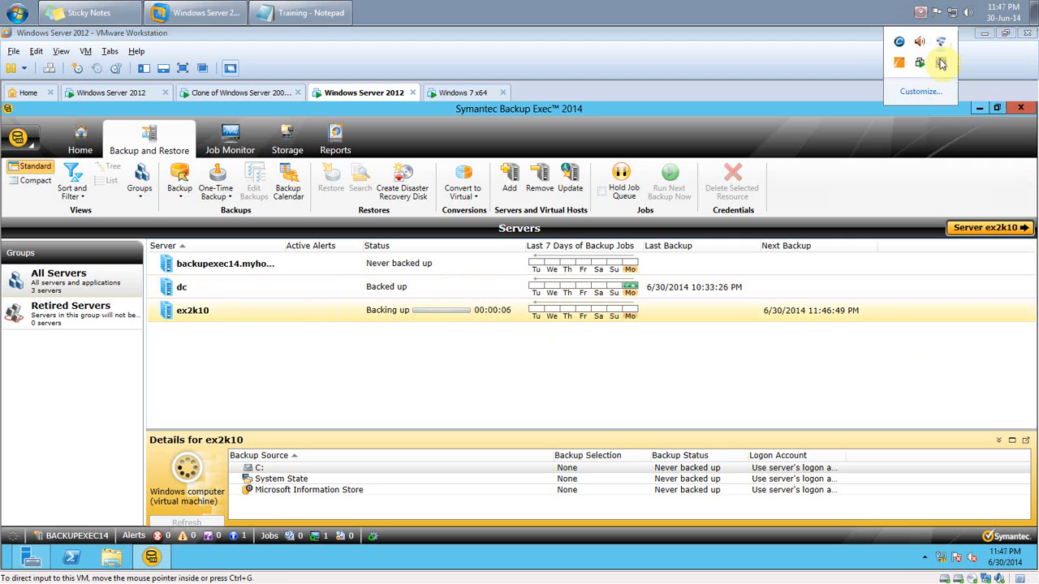
right_click(943, 65)
click(934, 161)
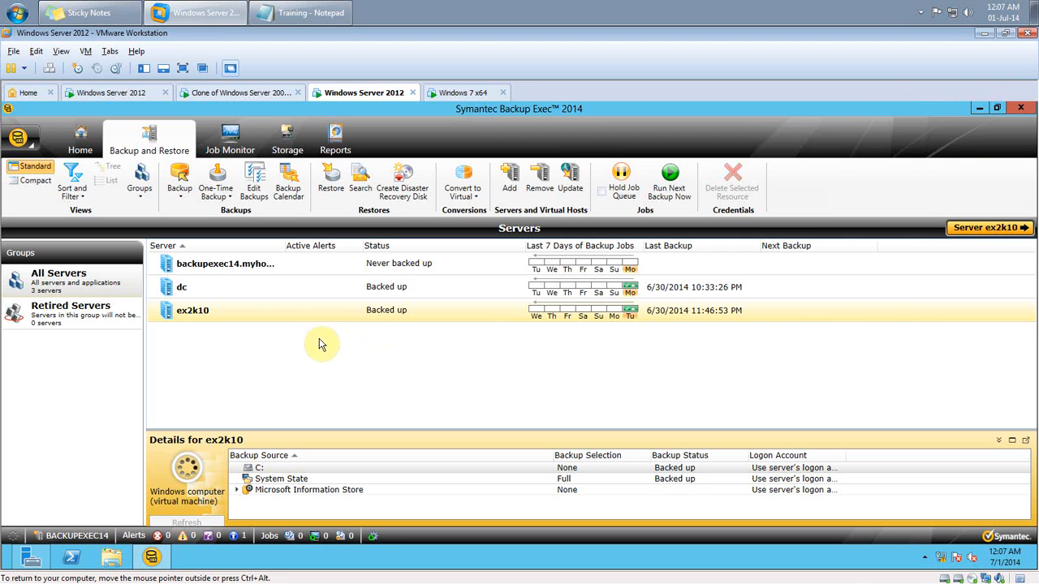
- Open the job list of ex2k10 and expand My First Exchange Server Backup to check its full backup's status
double_click(298, 317)
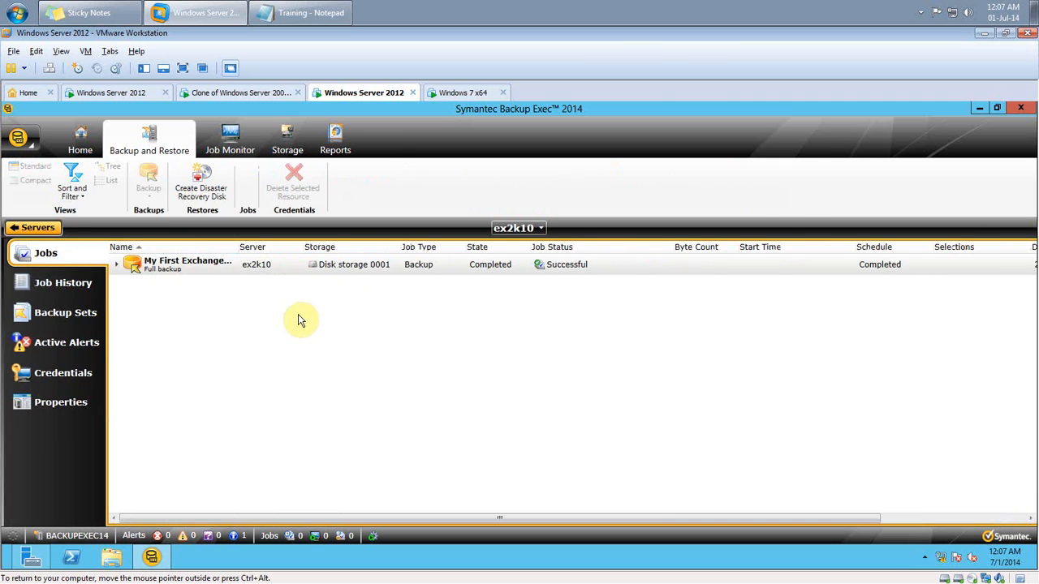
click(114, 266)
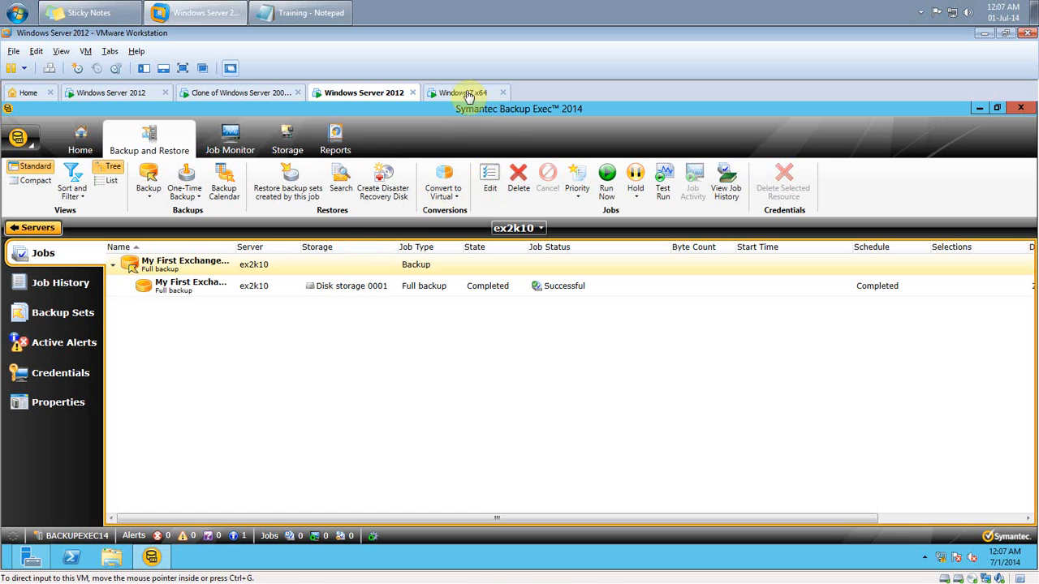
- View mail two and mail three in outlookuser's Inbox on the Windows 7 x64 machine, and return to the Backup Exec server list
click(463, 92)
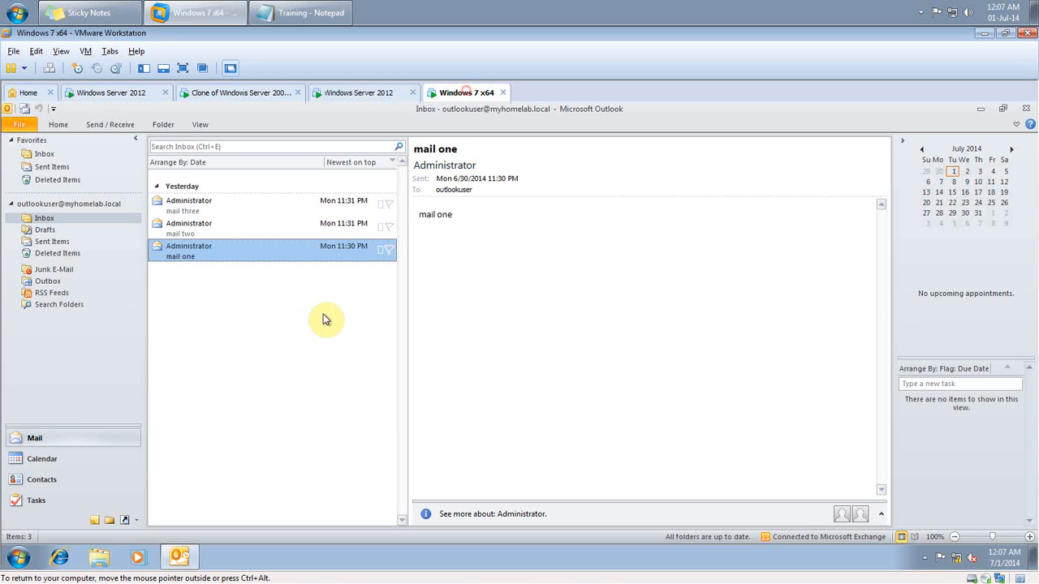
click(196, 227)
click(191, 213)
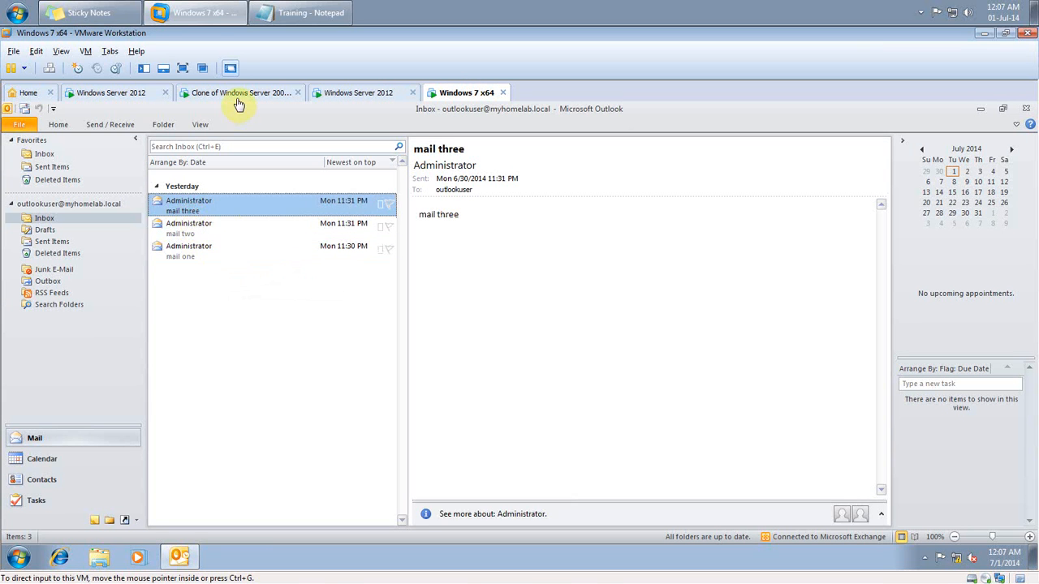
click(239, 93)
click(358, 92)
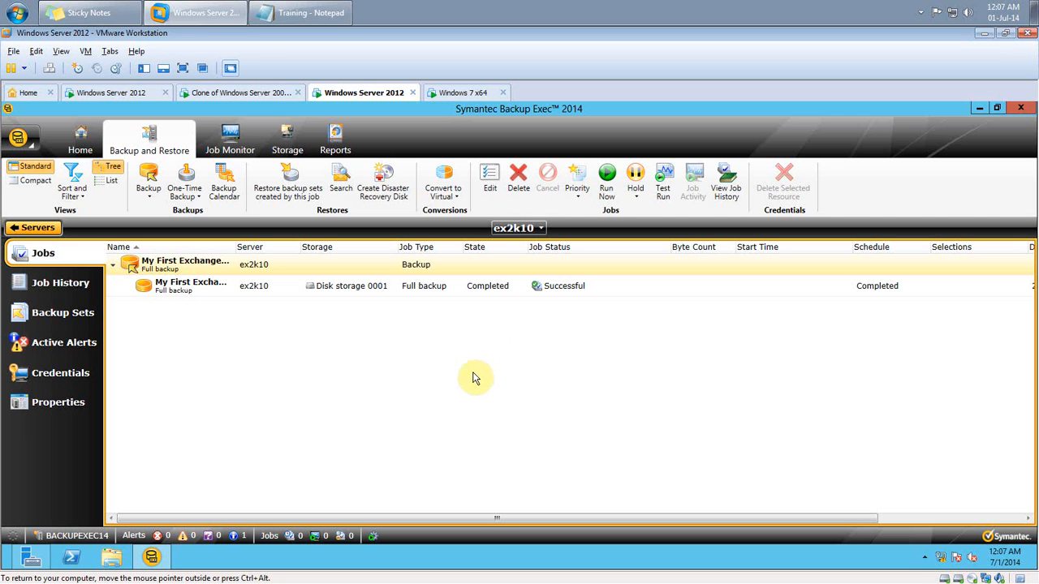
click(37, 228)
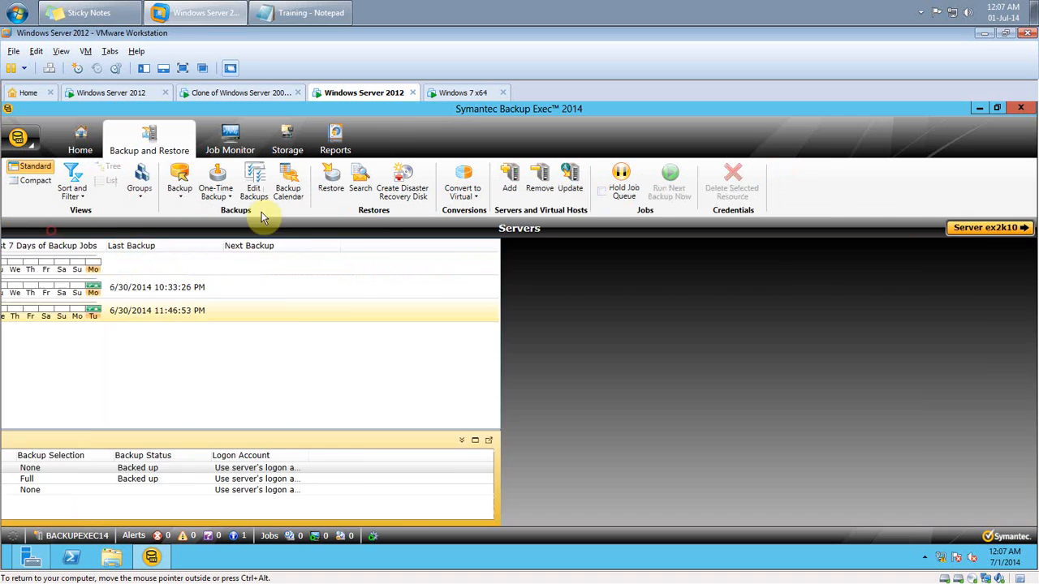
- Switch to Outlook on the Windows 7 x64 machine and delete mail one and mail two from outlookuser's Inbox
click(458, 93)
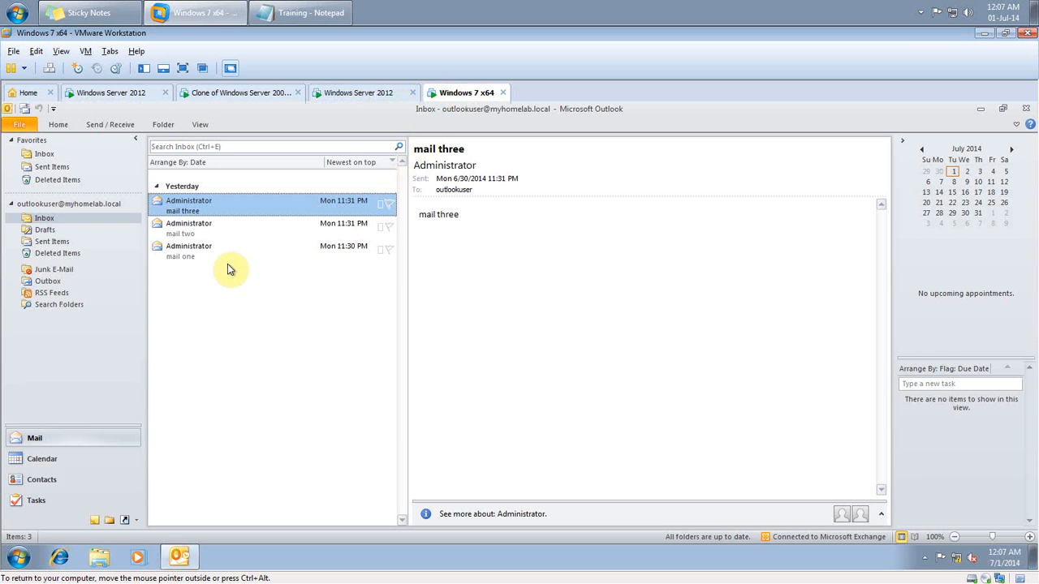
click(197, 252)
ctrl+click(192, 236)
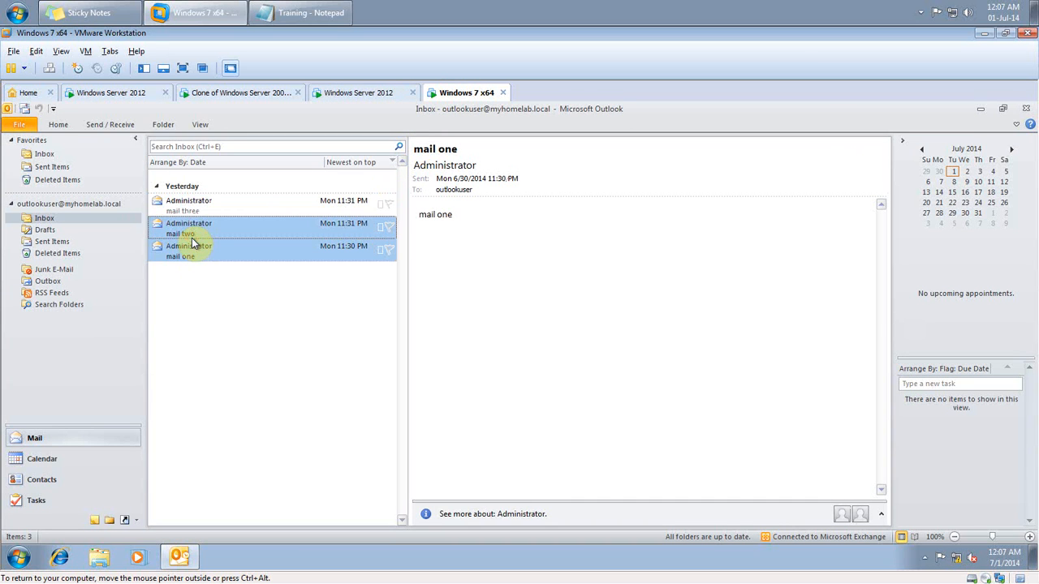
key(Delete)
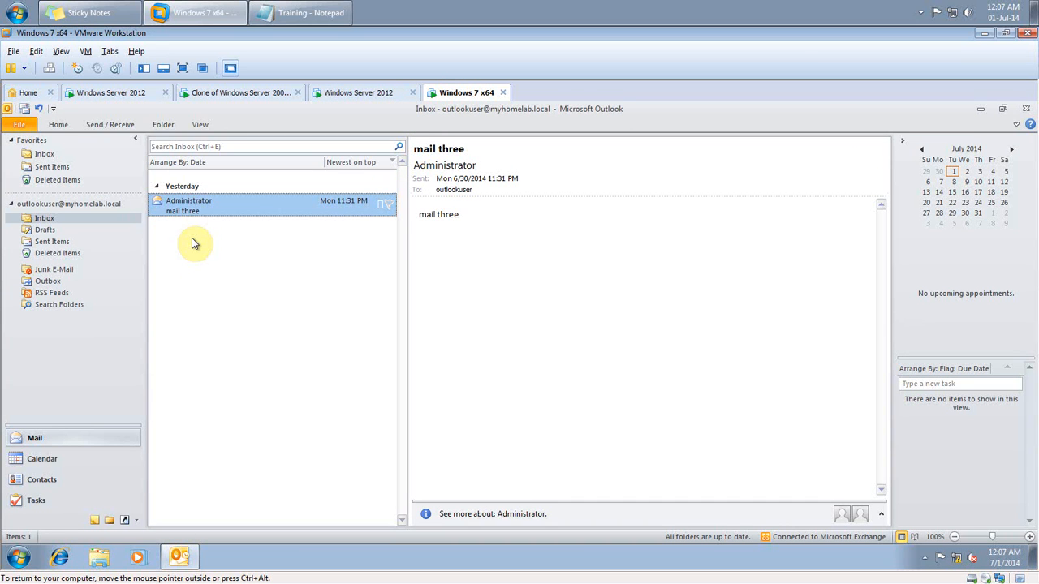
- Check which user account is signed in to the Windows 7 x64 machine, and return to the Outlook Inbox
click(19, 557)
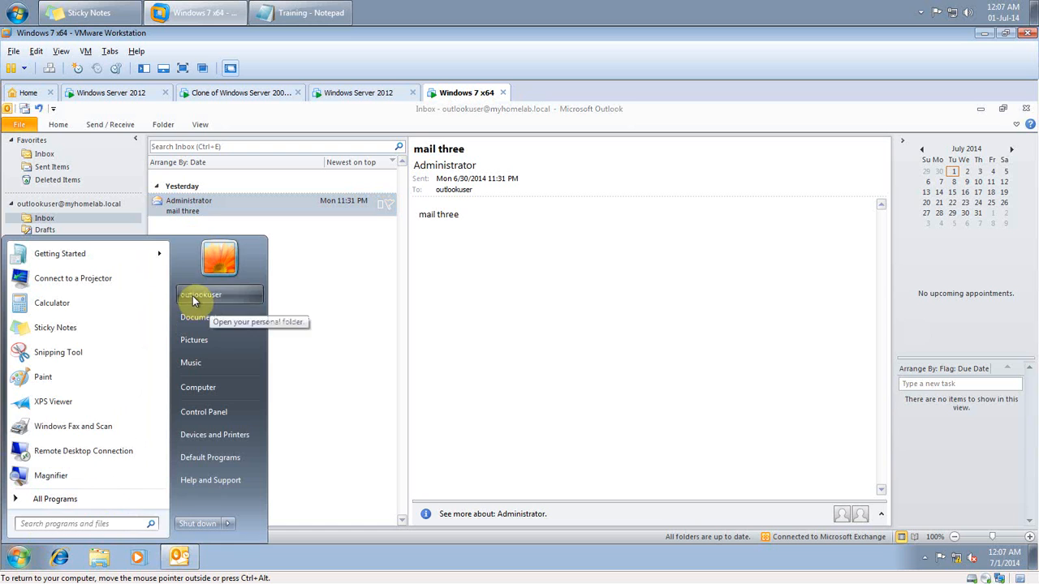
click(298, 294)
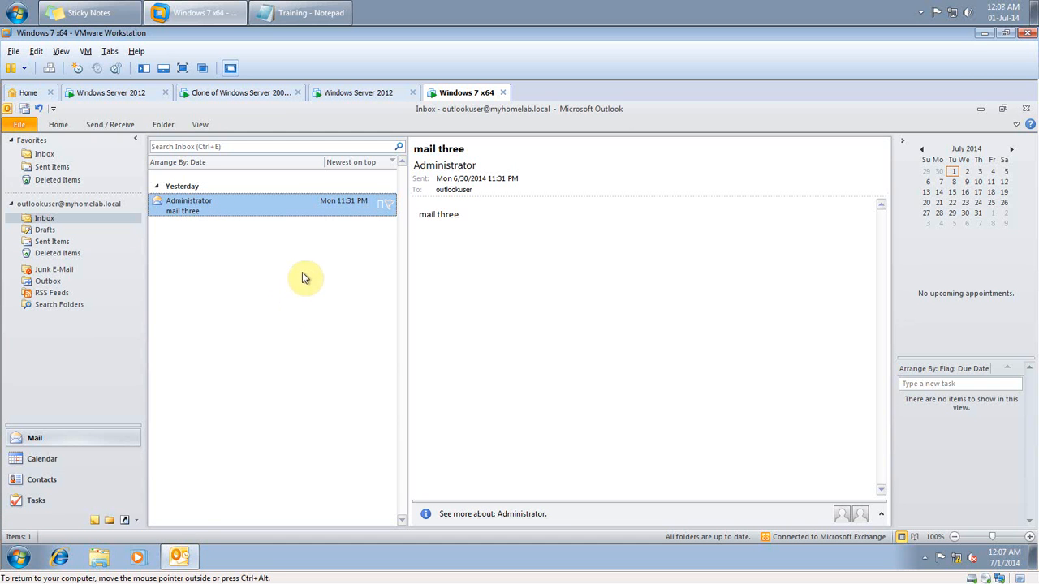
click(19, 557)
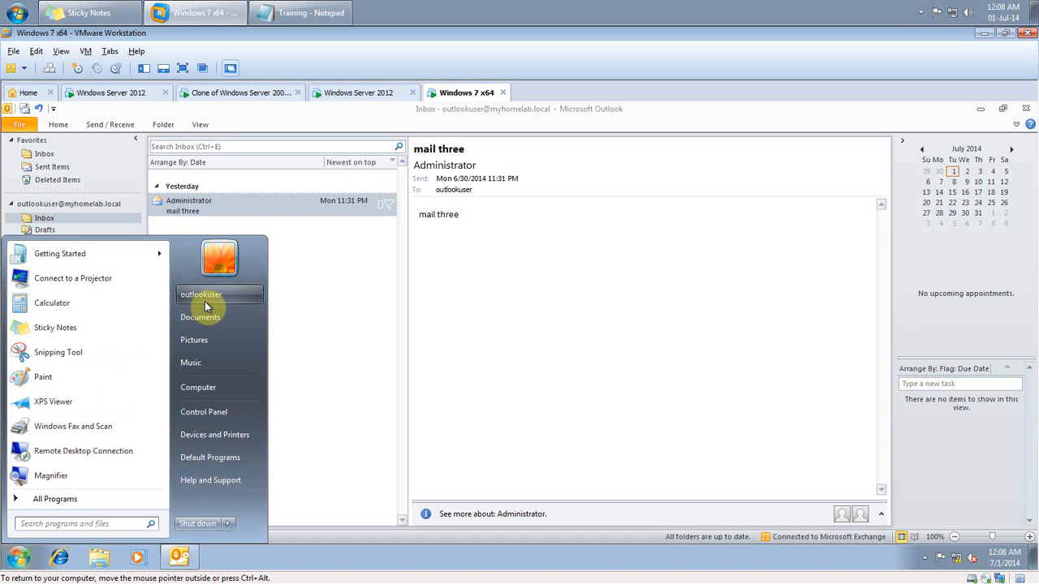
click(187, 559)
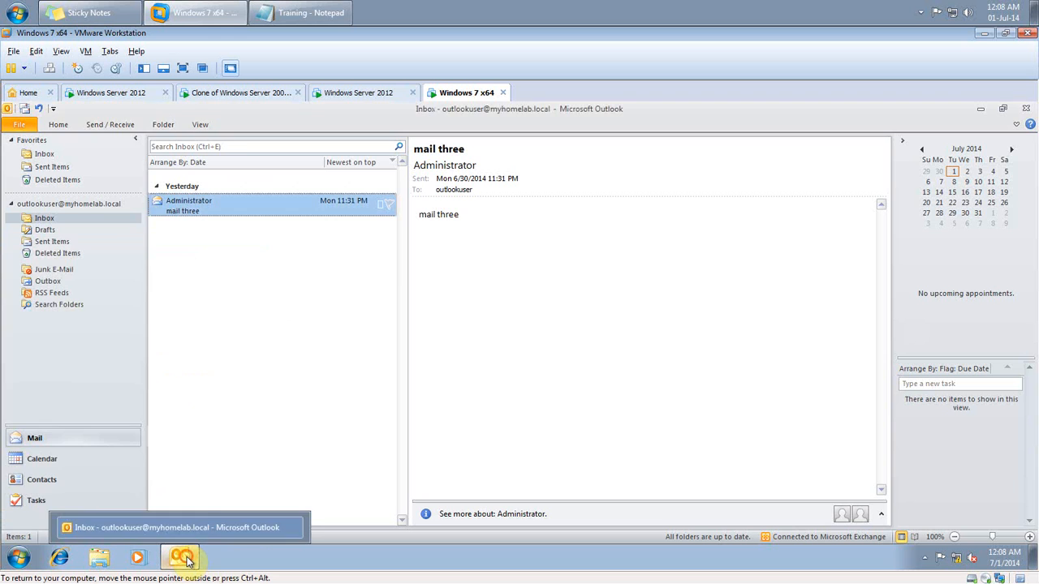
click(186, 560)
click(188, 560)
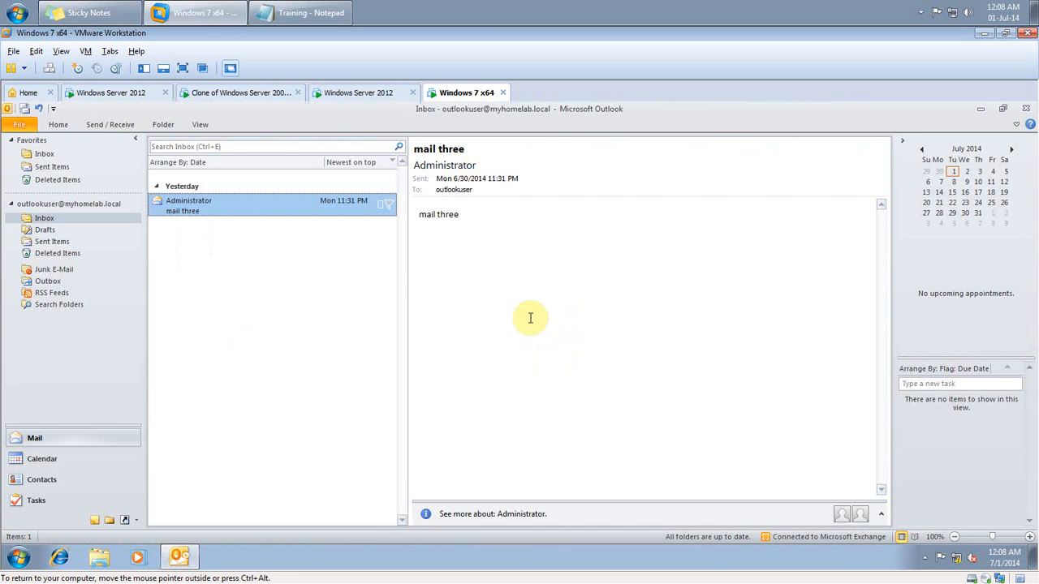
- Return to the Backup Exec server, open the Restore Wizard for ex2k10 and show the virtual machine full screen
click(321, 95)
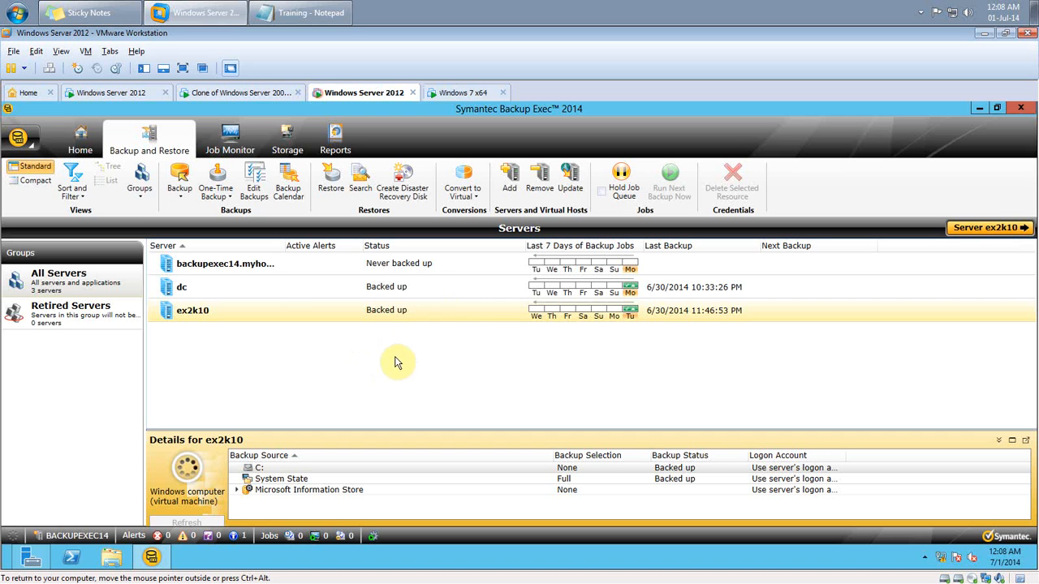
click(461, 93)
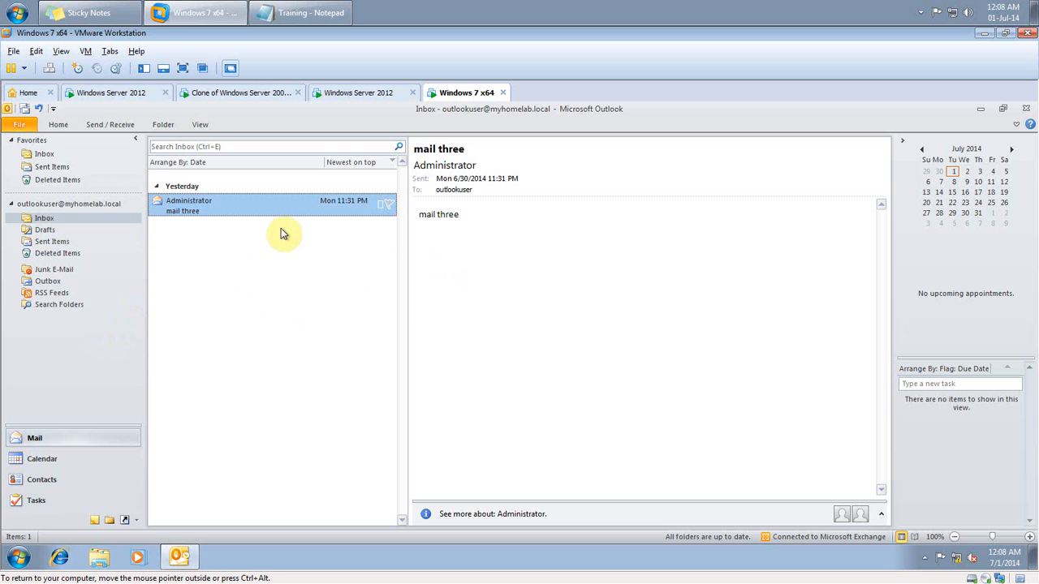
click(378, 96)
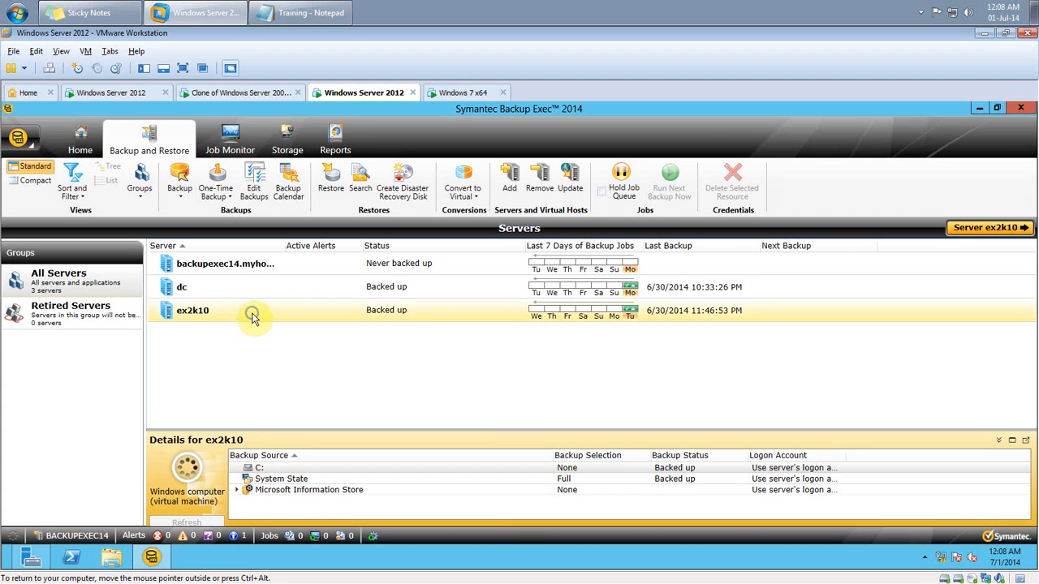
right_click(253, 318)
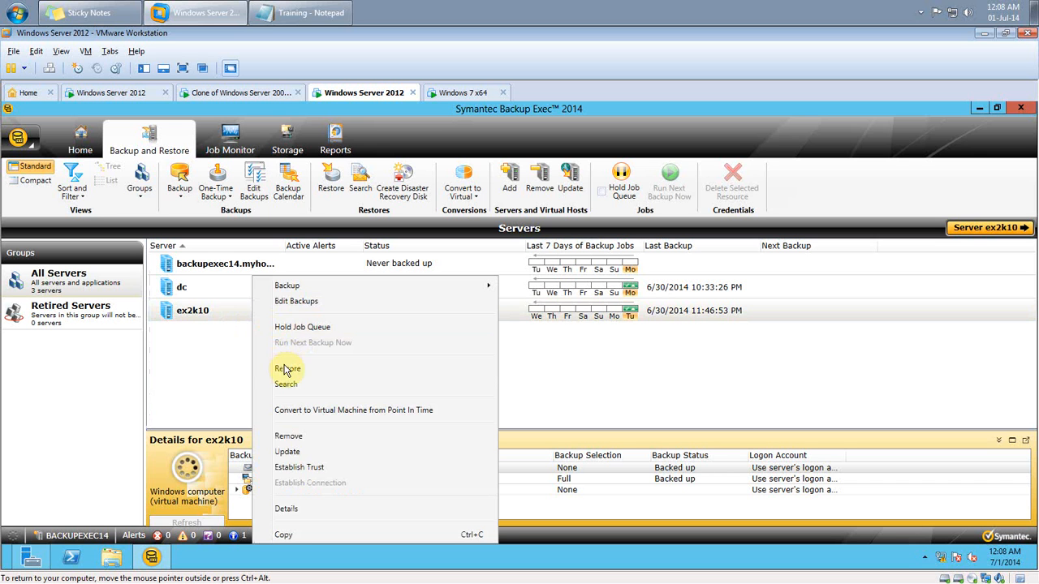
click(286, 370)
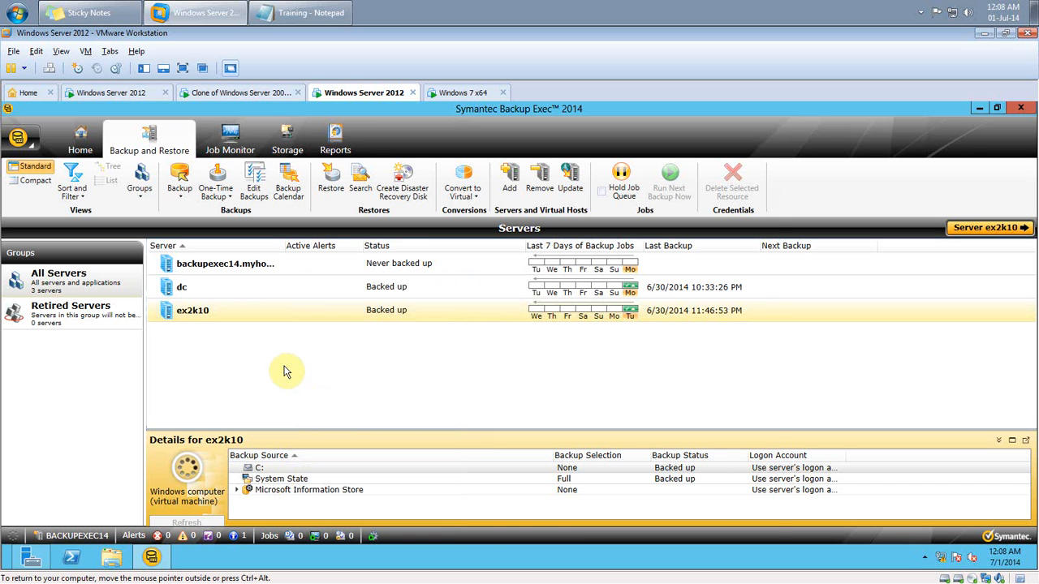
key(ctrl+alt+Return)
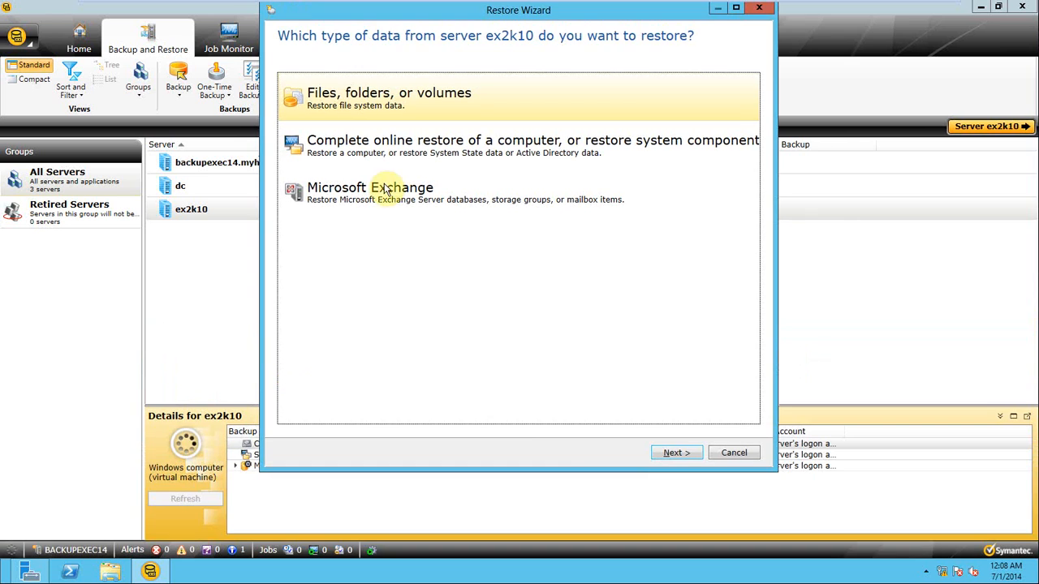
drag(441, 16, 396, 56)
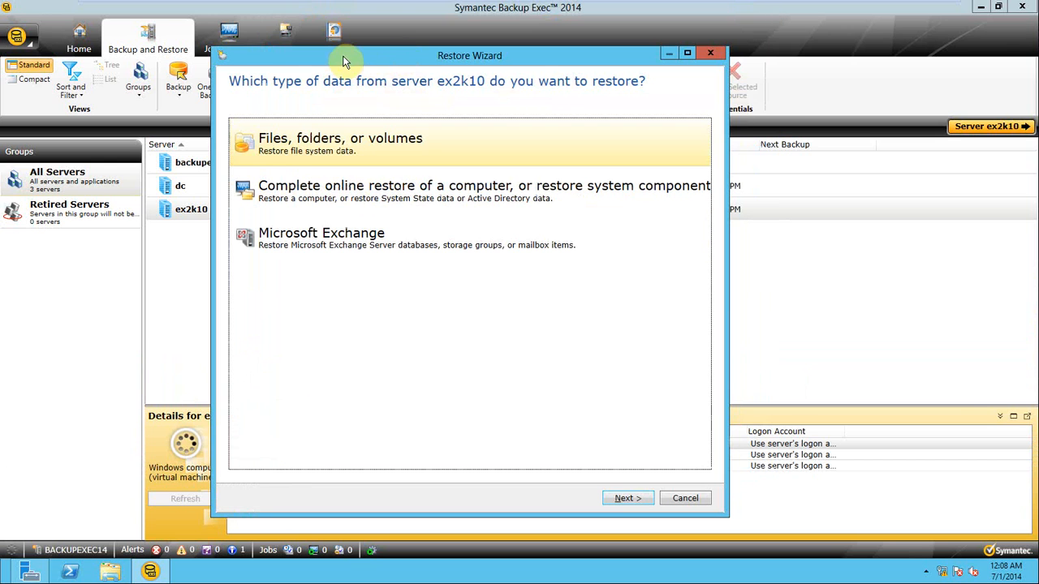
- Choose Microsoft Exchange as the data type and Microsoft Exchange mailbox items as what to restore from ex2k10
click(359, 233)
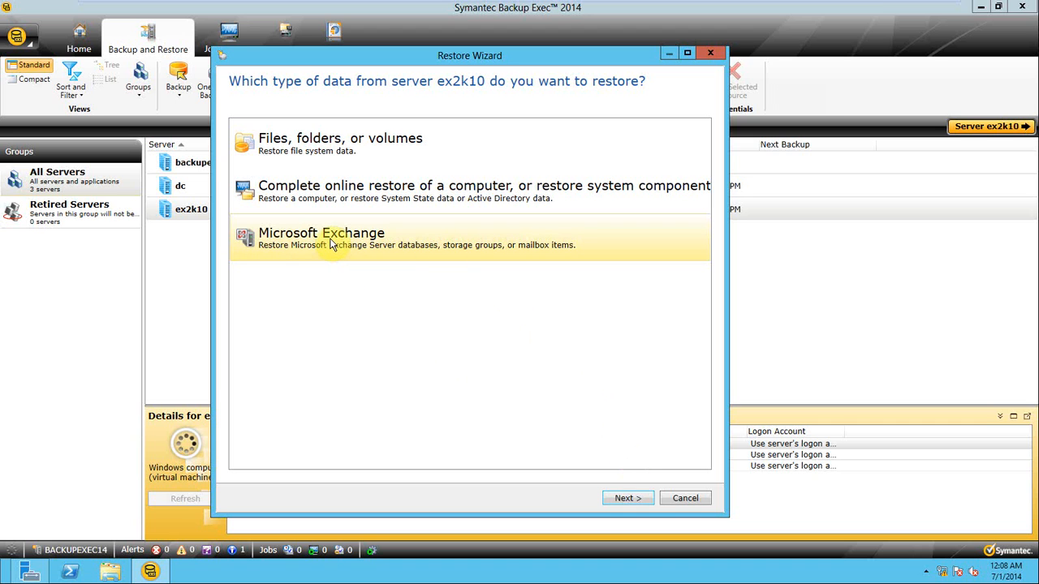
click(634, 493)
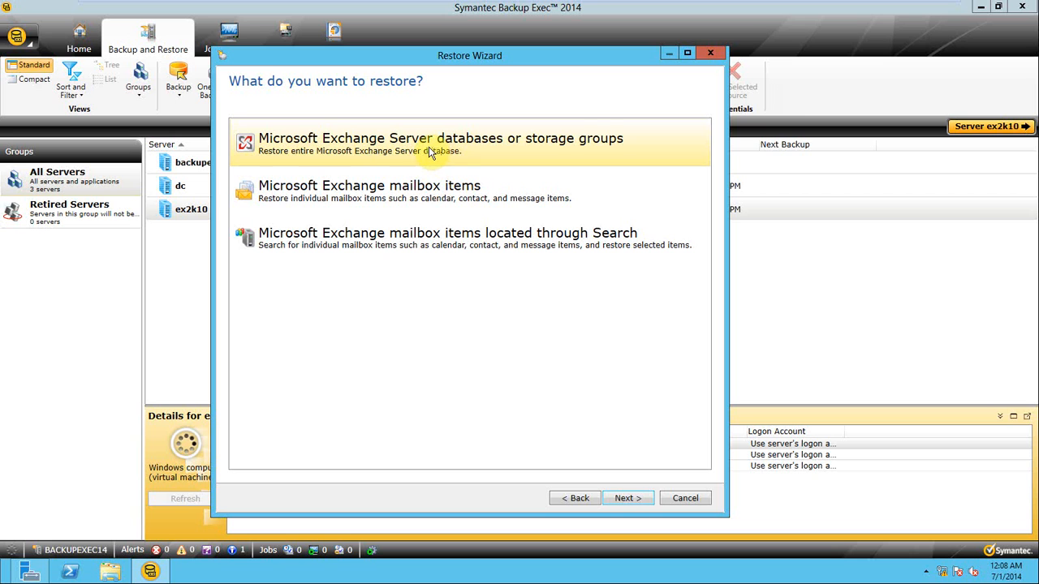
click(381, 193)
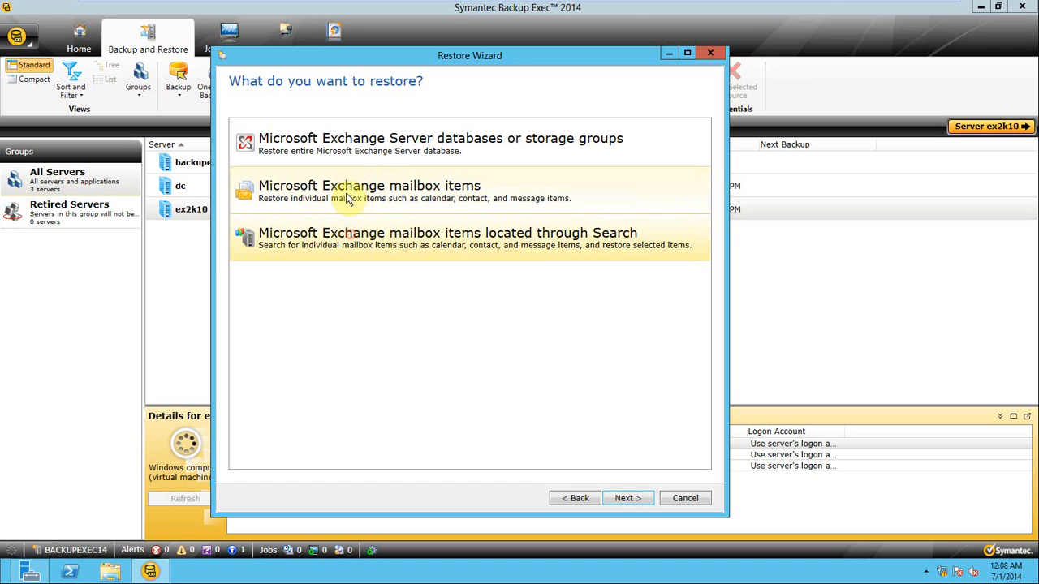
click(535, 253)
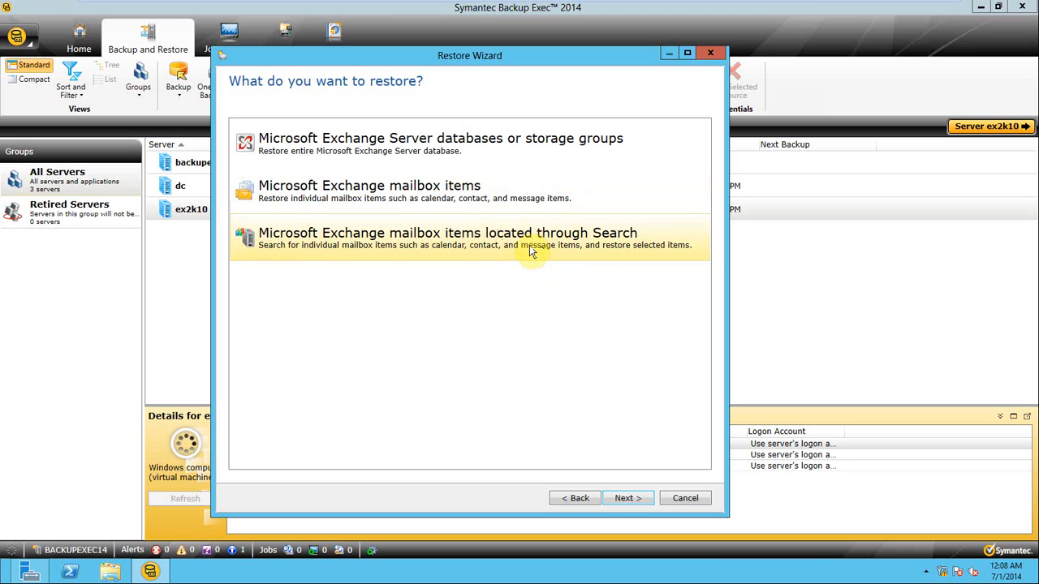
click(435, 195)
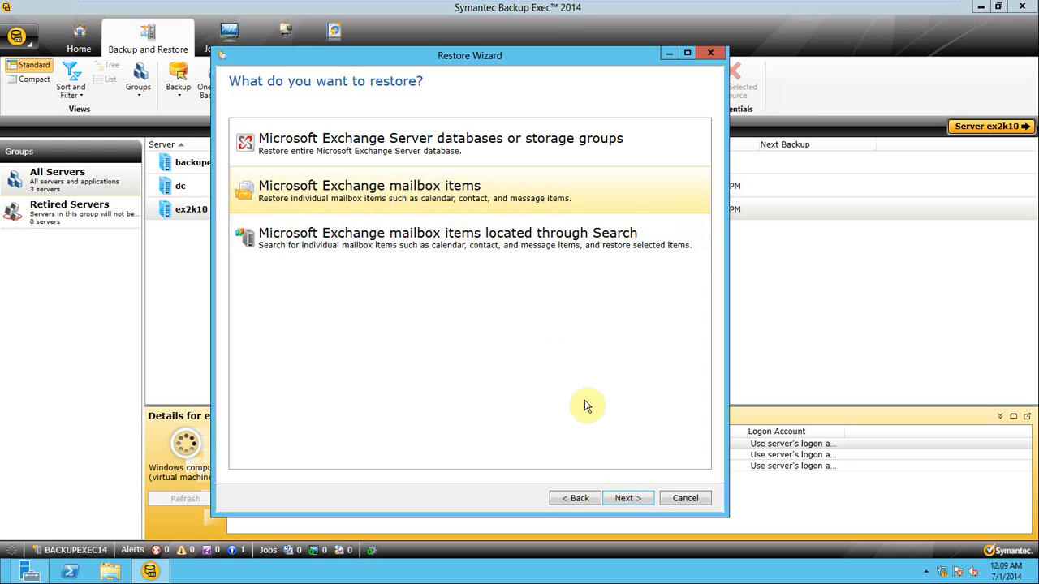
click(628, 498)
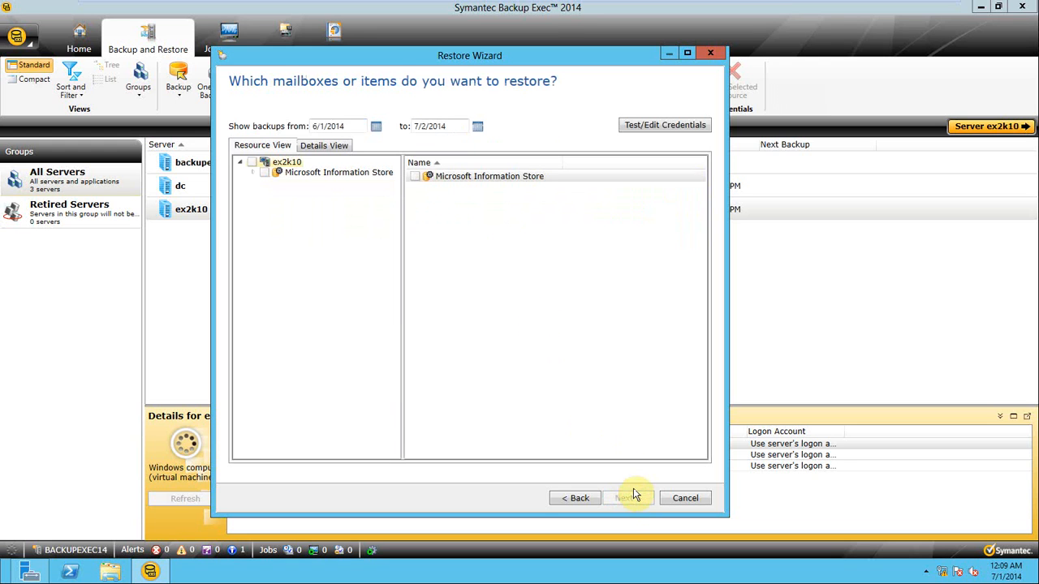
- Maximize the Restore Wizard and browse the 6/30/2014 11:51:45 PM backup of the mailbox database to outlookuser's Inbox
click(687, 52)
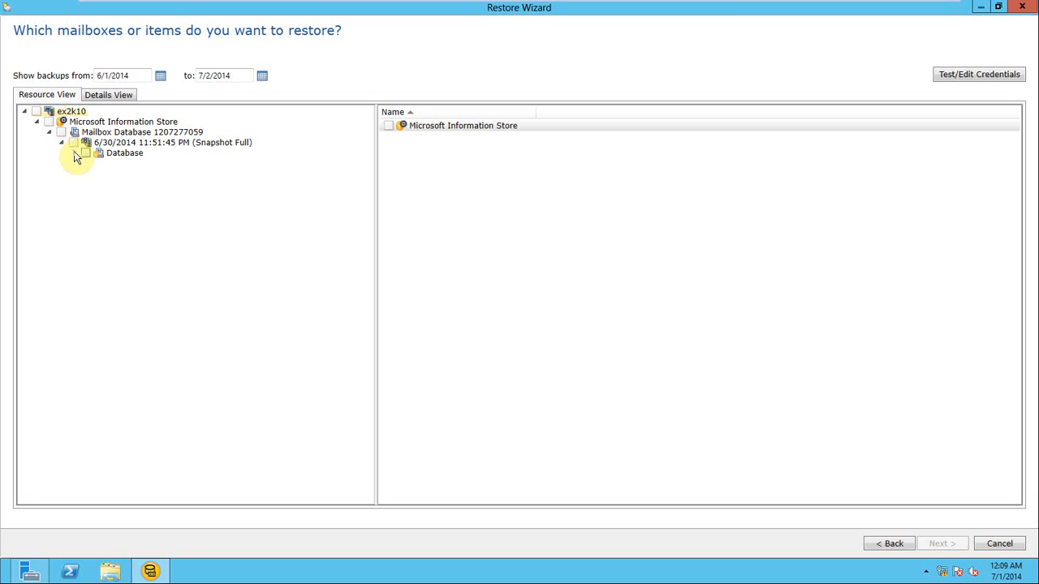
click(74, 153)
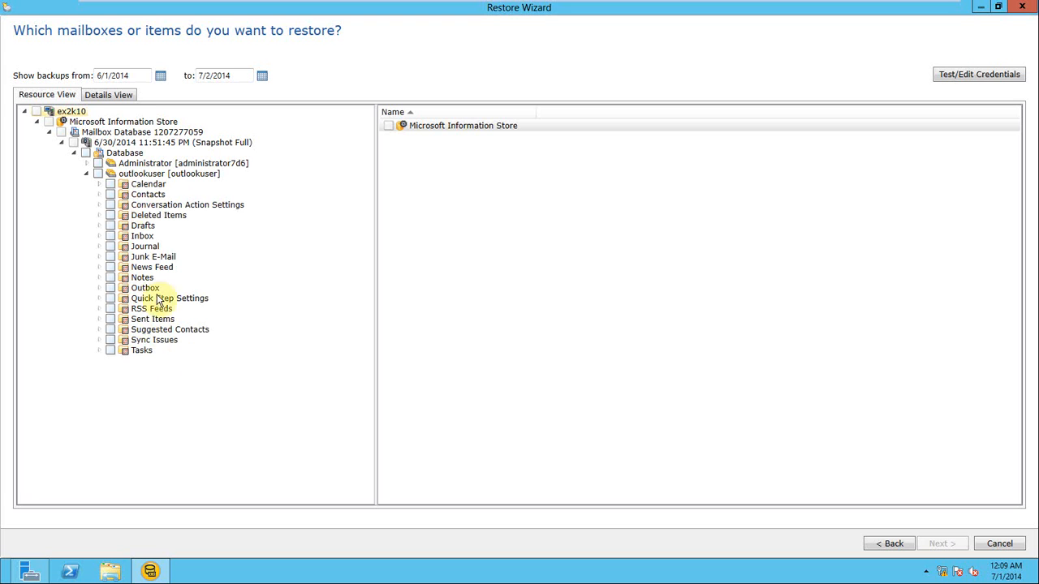
click(86, 163)
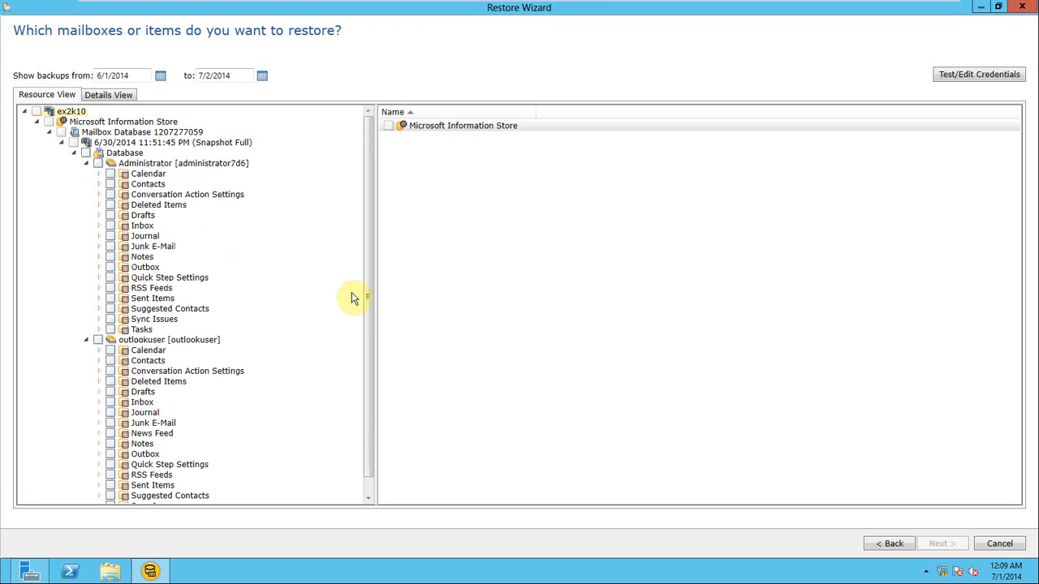
drag(365, 300, 367, 369)
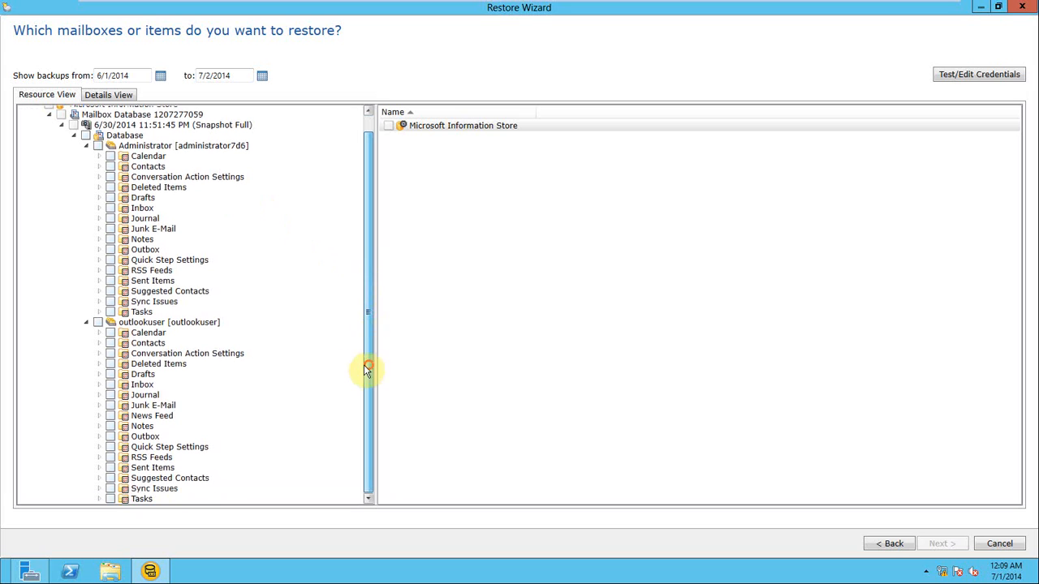
click(142, 384)
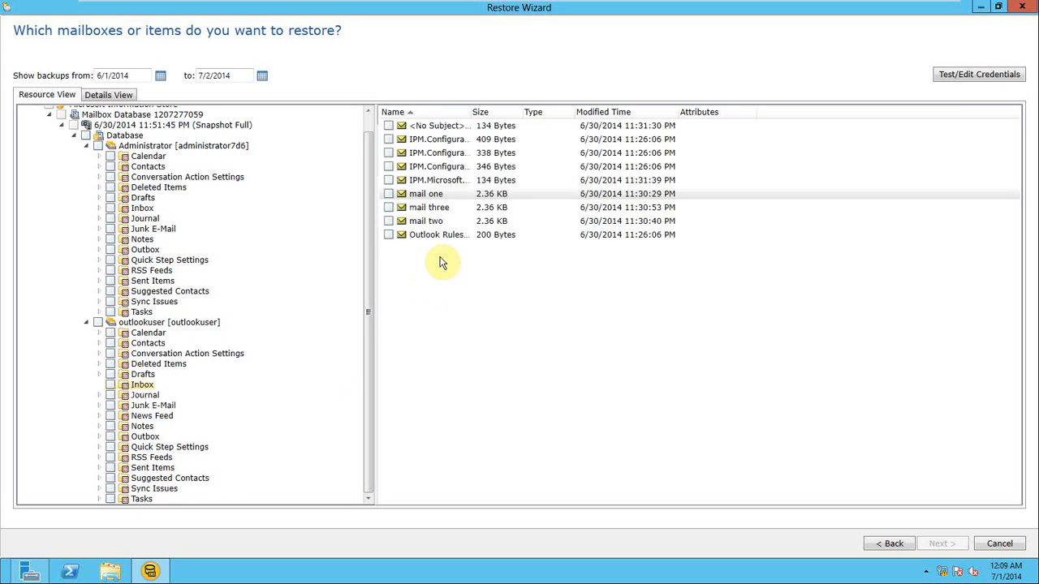
- Widen the item list's Name column and mark mail two and mail one in outlookuser's Inbox for restore
click(430, 195)
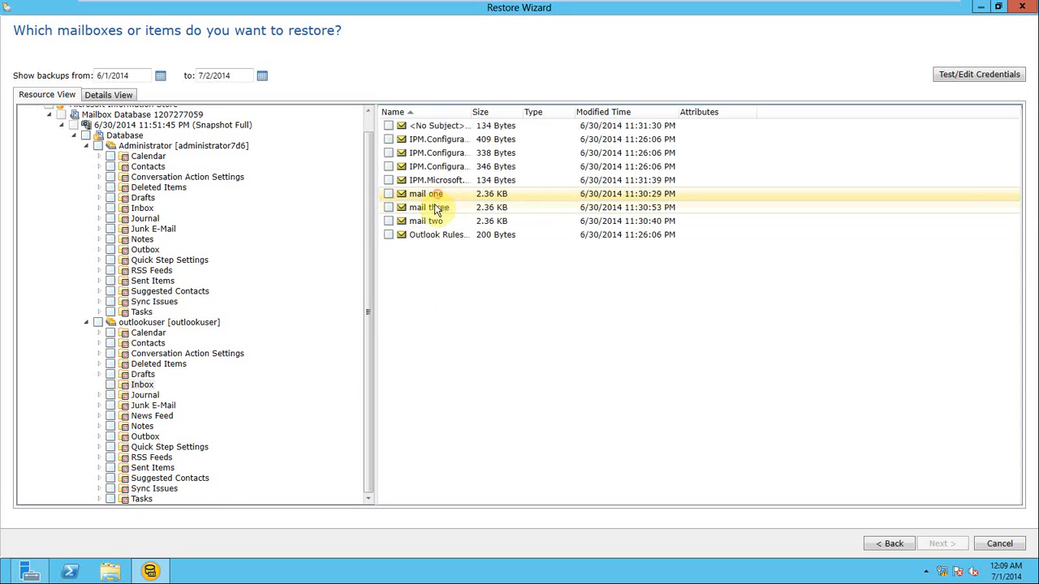
click(436, 209)
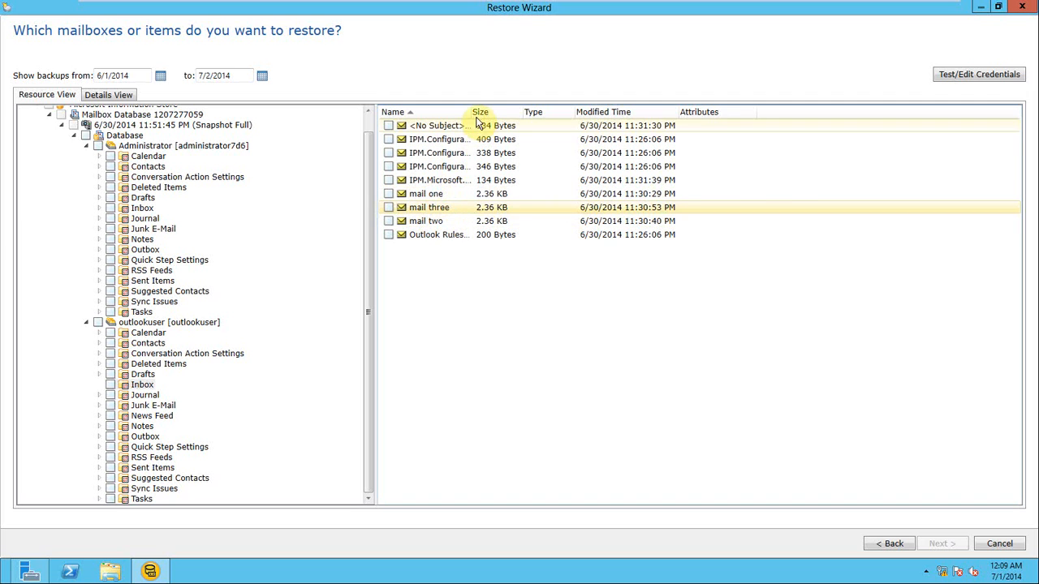
drag(476, 111, 589, 121)
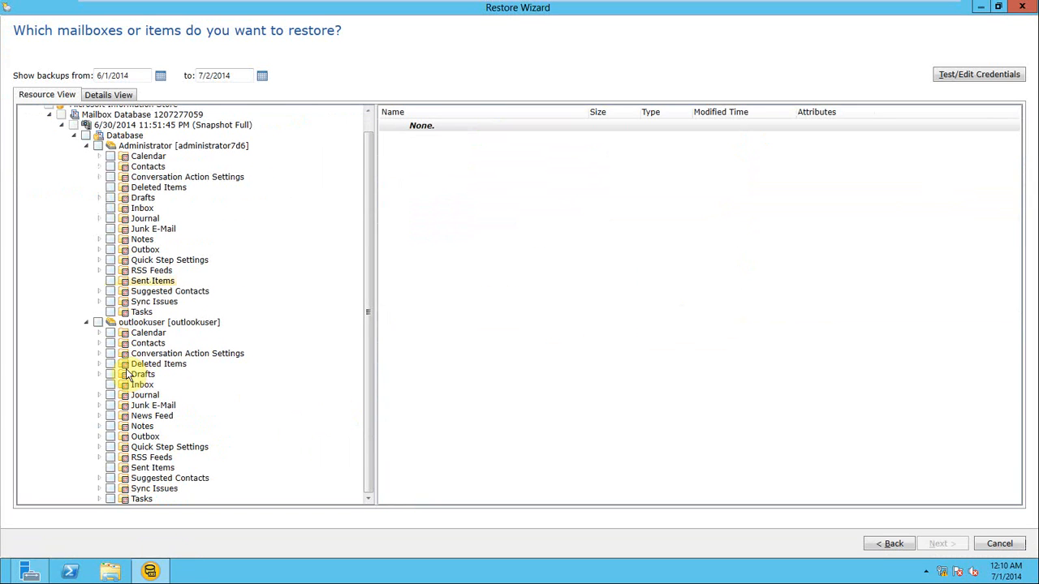
click(146, 386)
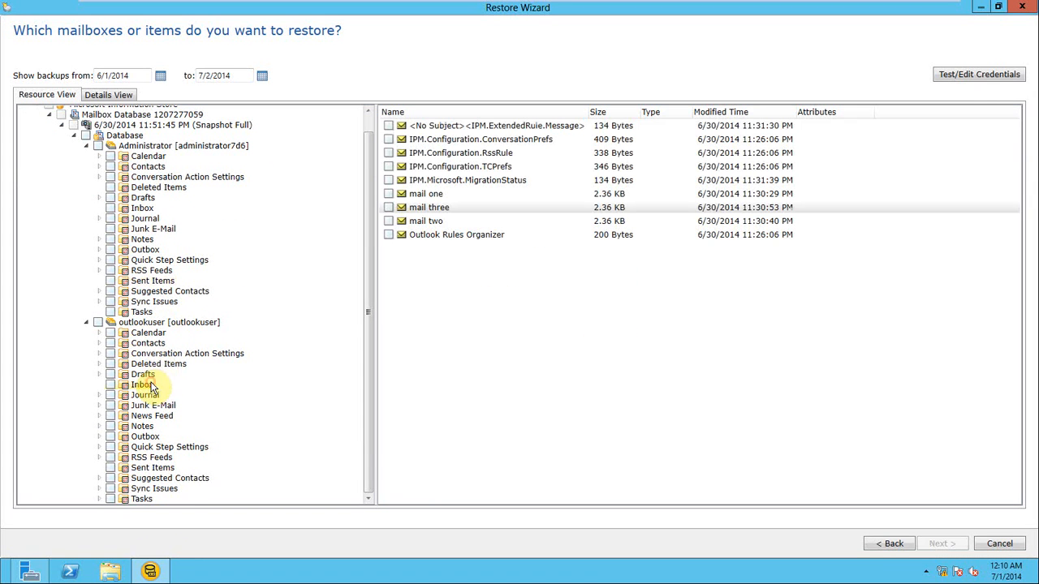
click(388, 221)
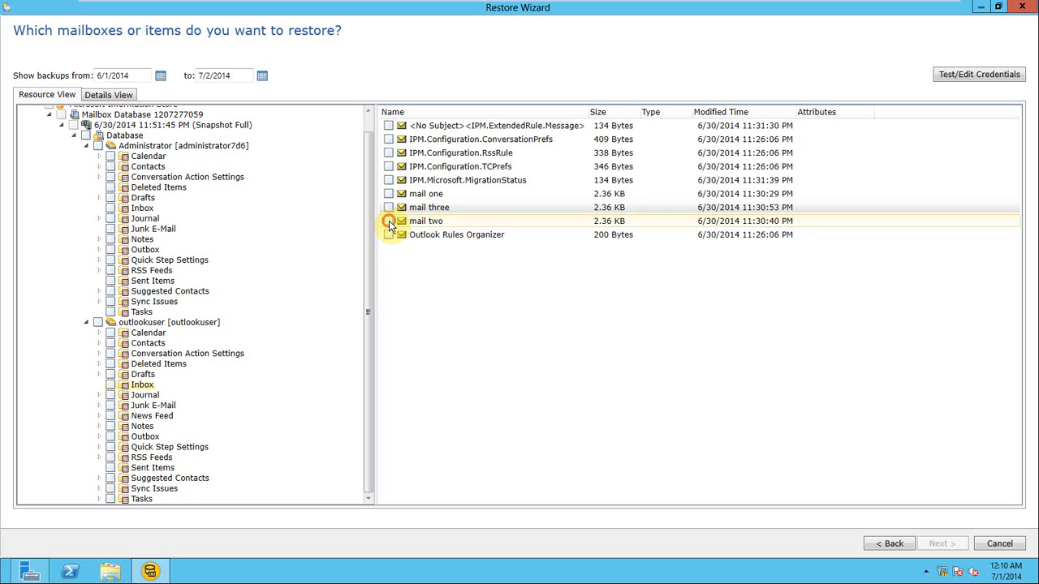
click(388, 195)
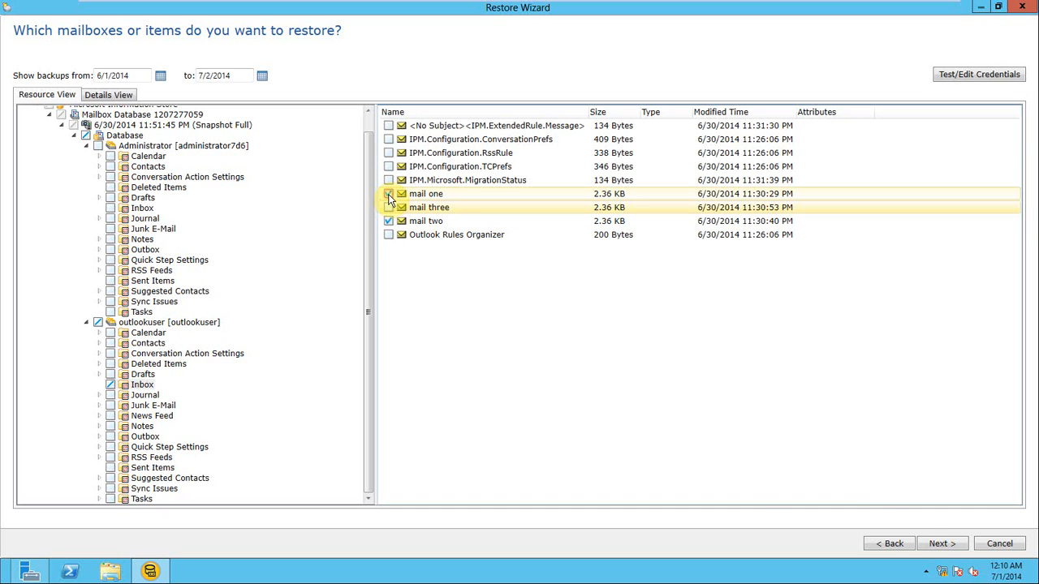
- Restore to the original location without overwriting, mailbox recreation or additional tasks, schedule the job to run now, and proceed to the summary
click(940, 548)
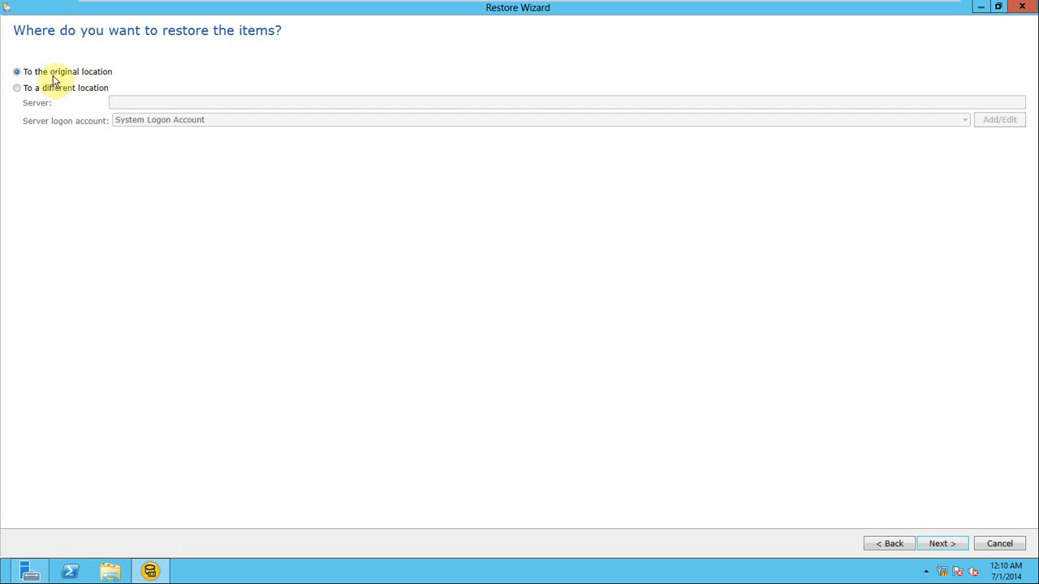
click(940, 544)
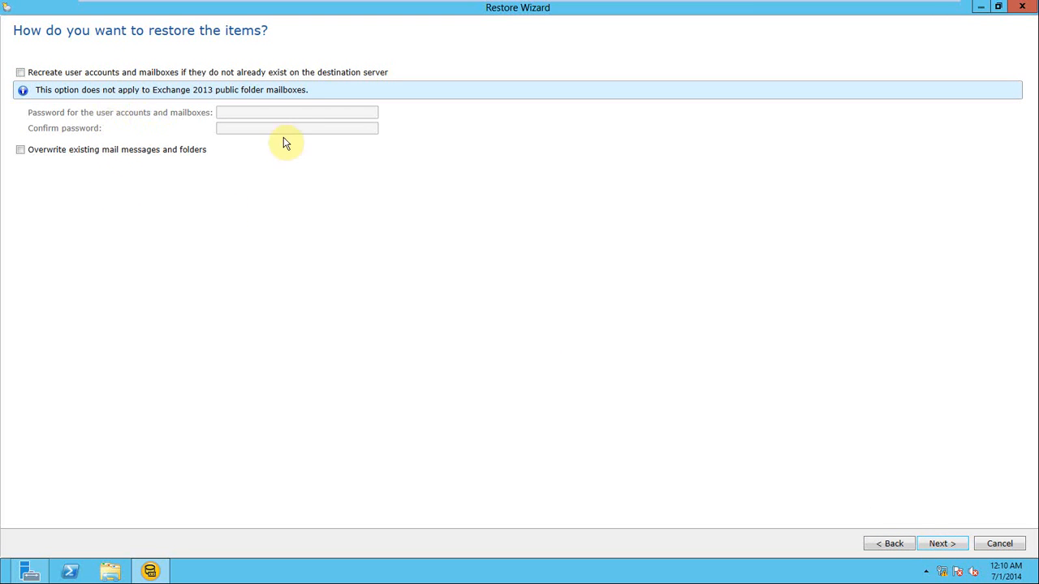
click(941, 544)
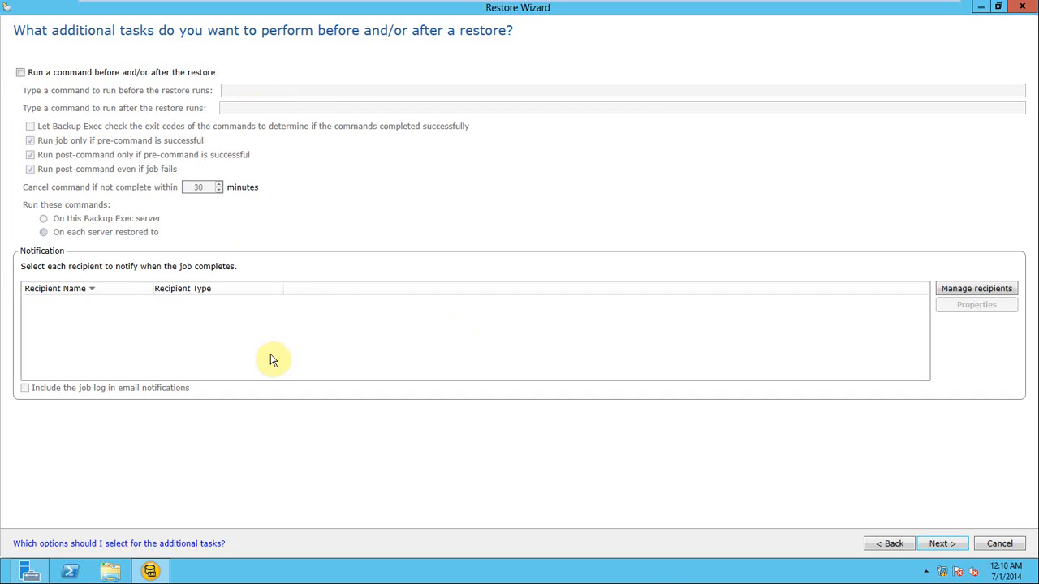
click(940, 544)
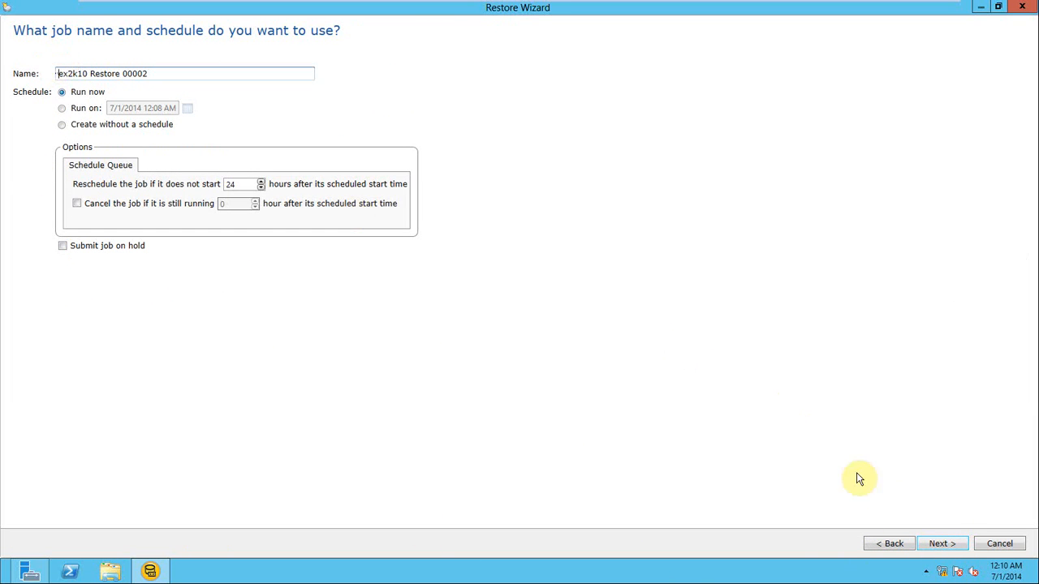
click(940, 543)
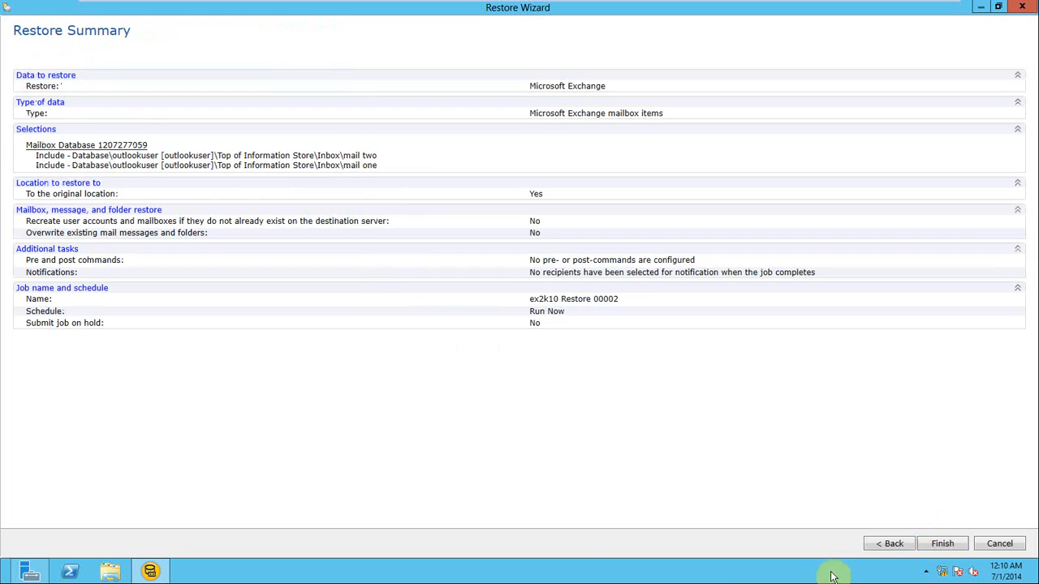
- Go back to rename the restore job "Restored mailitem for outlook user" and finish the wizard to start it
click(888, 544)
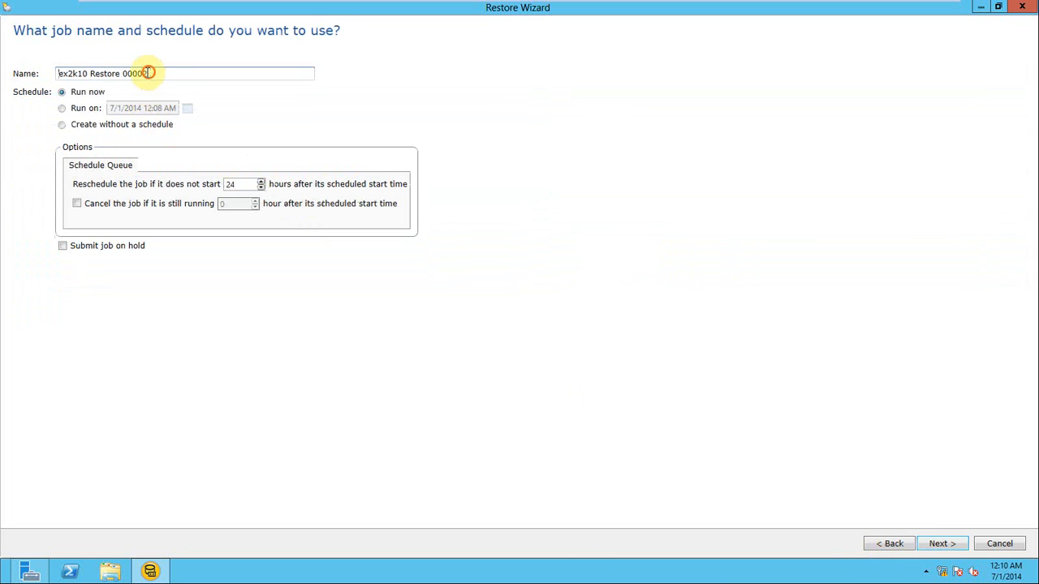
drag(149, 73, 2, 70)
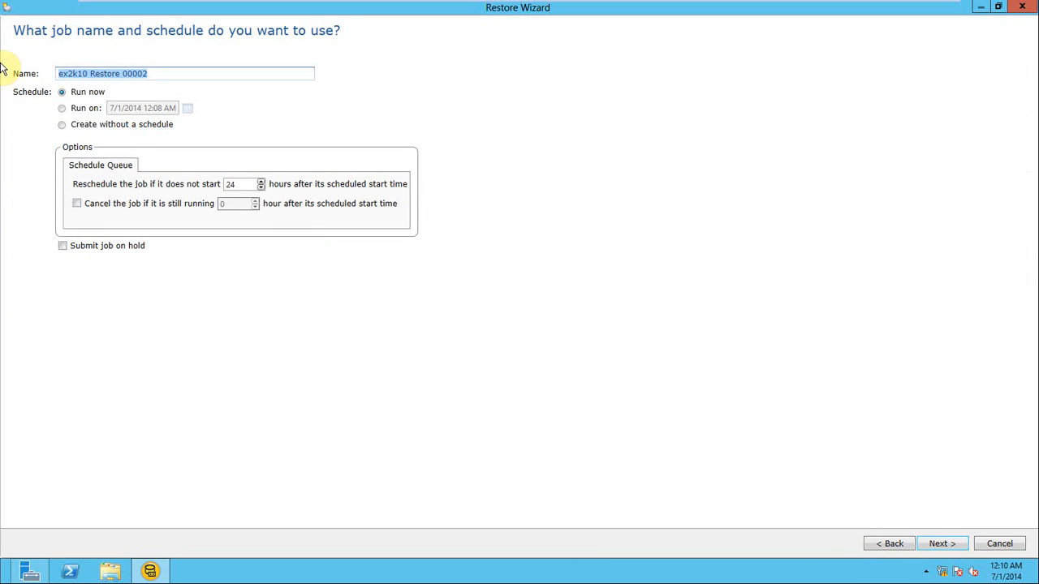
text(Re)
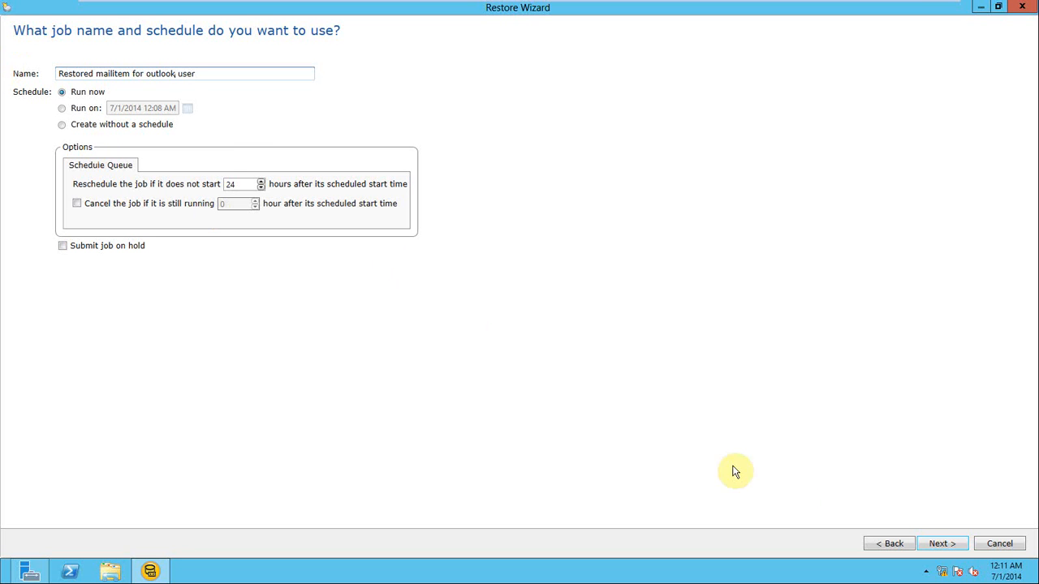
click(933, 545)
click(933, 544)
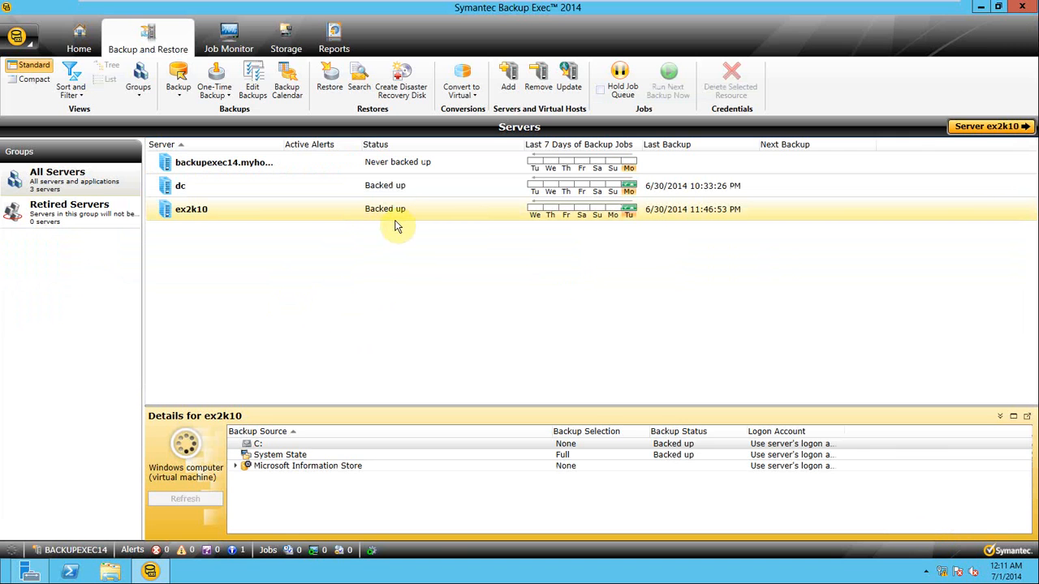
- Leave the virtual machine's full-screen mode and check the restore status of ex2k10 in the server list
key(ctrl+alt+Return)
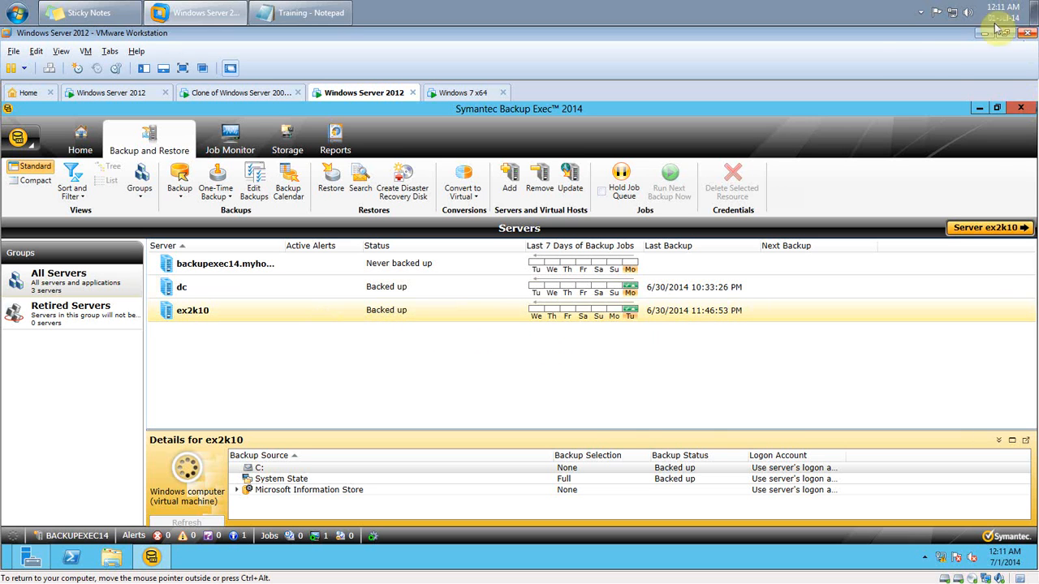
click(920, 12)
right_click(938, 65)
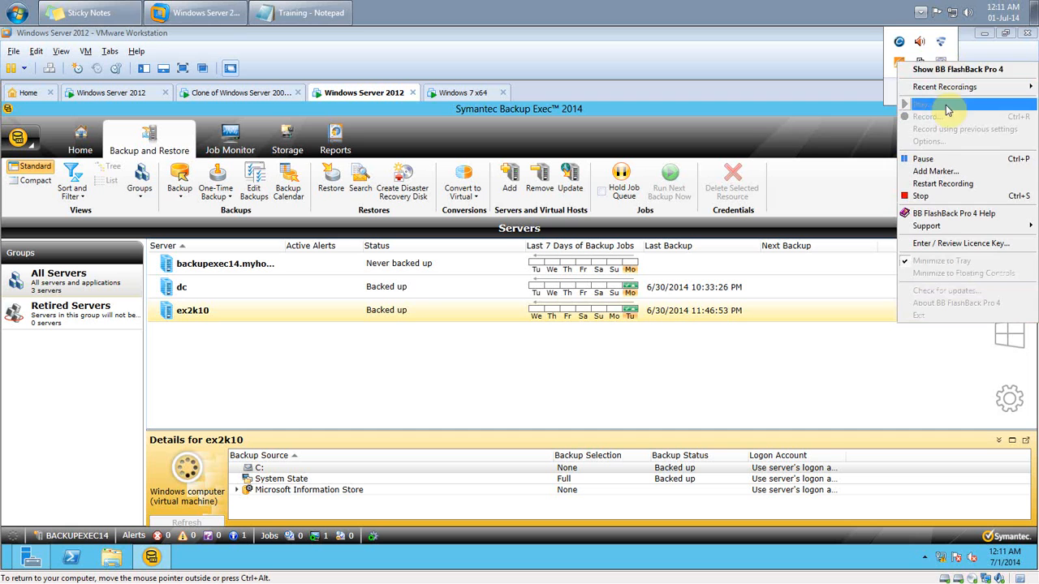
click(930, 159)
click(441, 358)
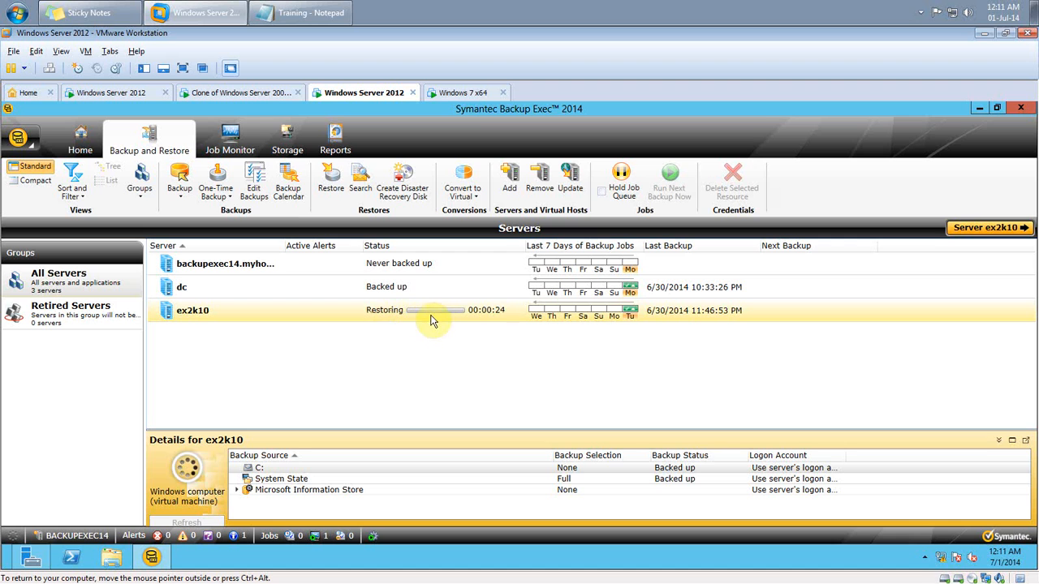
- Switch to Outlook on the Windows 7 x64 machine and send and receive all folders
click(461, 94)
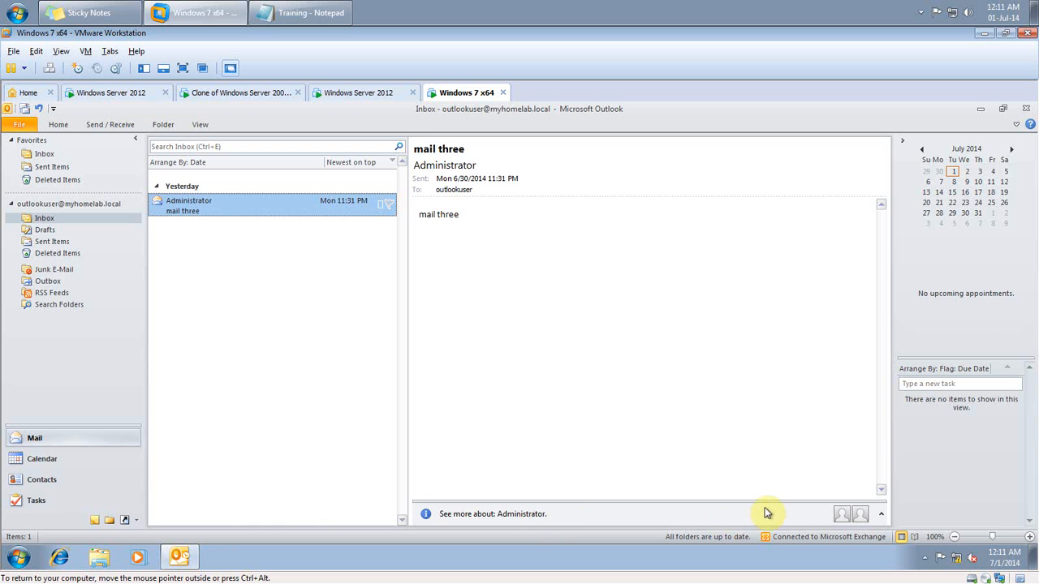
click(108, 126)
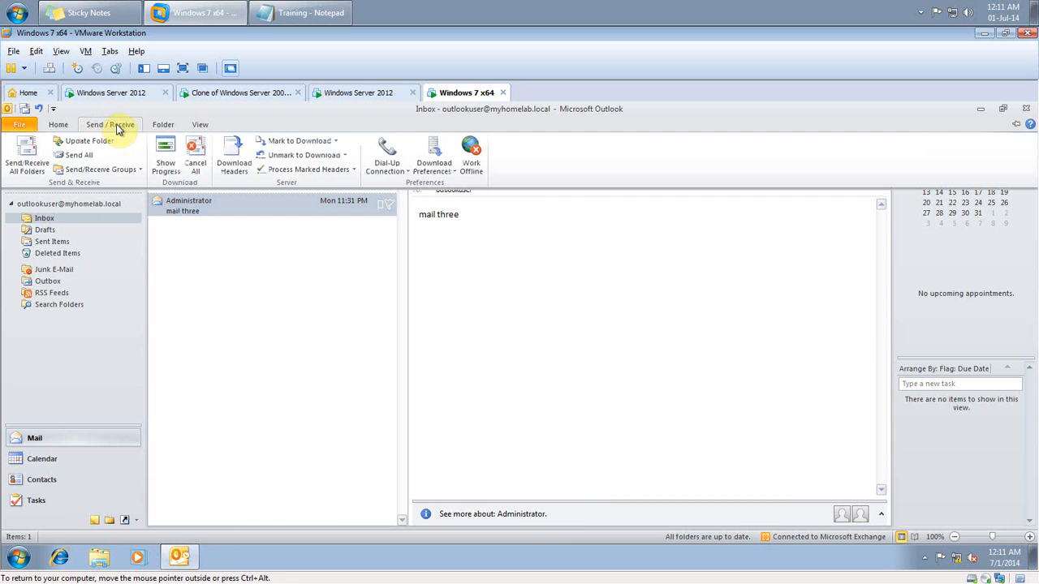
click(32, 170)
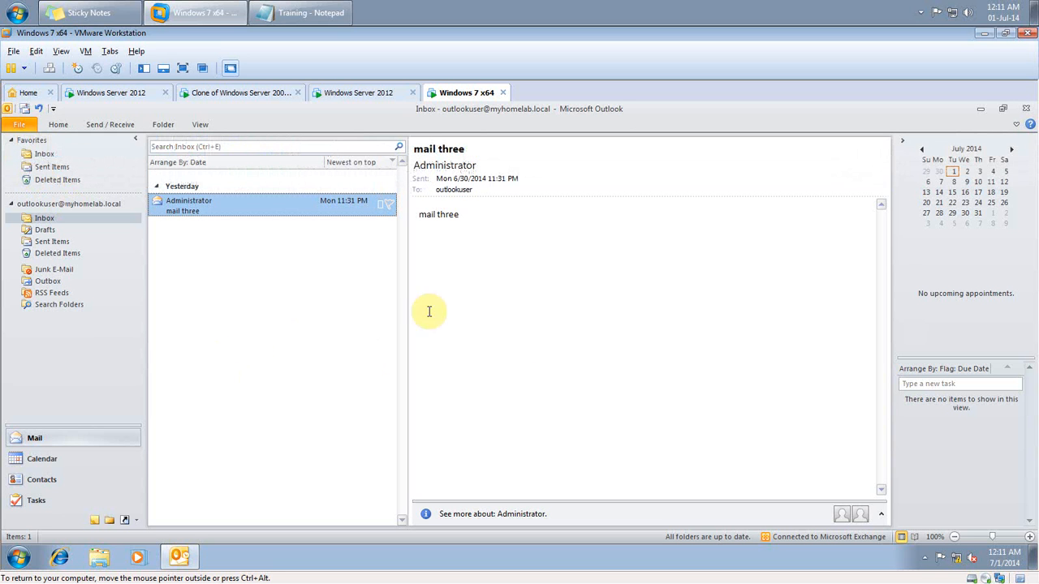
- Check ex2k10's restore progress on the Backup Exec server, and check the signed-in account on the Windows 7 x64 machine
click(357, 95)
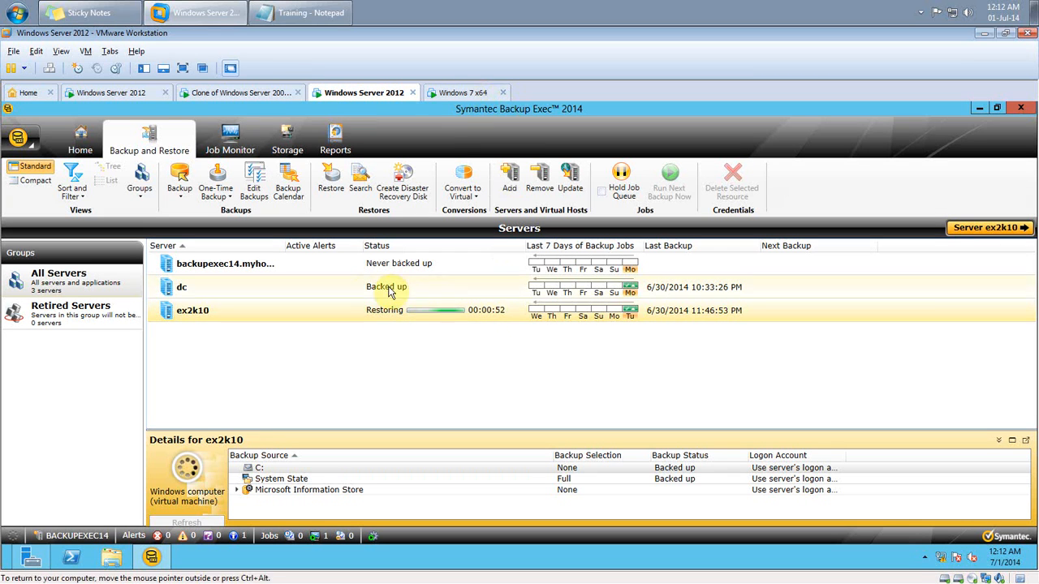
click(459, 94)
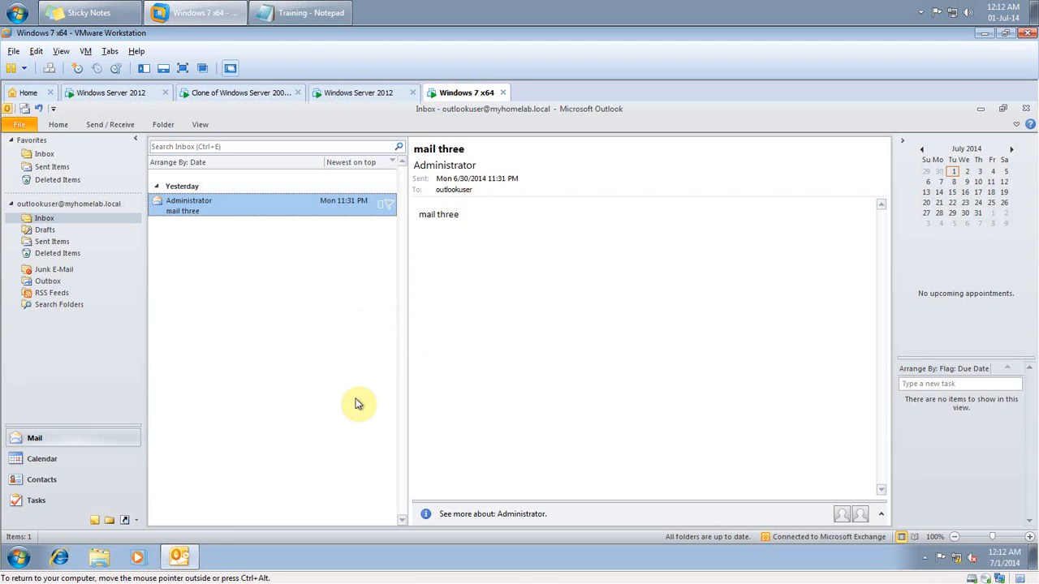
click(19, 556)
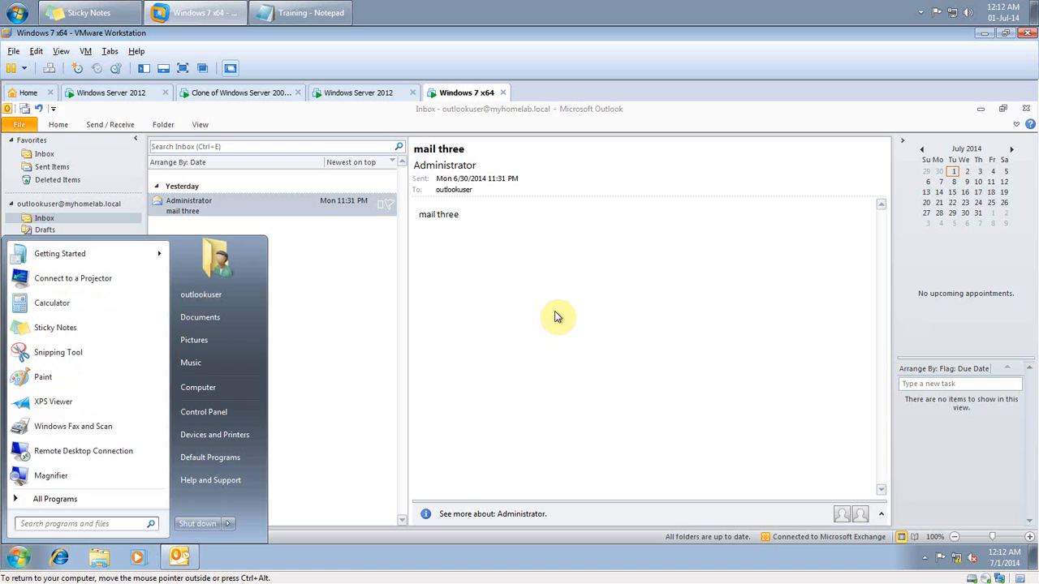
- Monitor ex2k10's restore on the Backup Exec server and the Outlook inbox on Windows 7 x64, and read the mailbox restore message
click(554, 313)
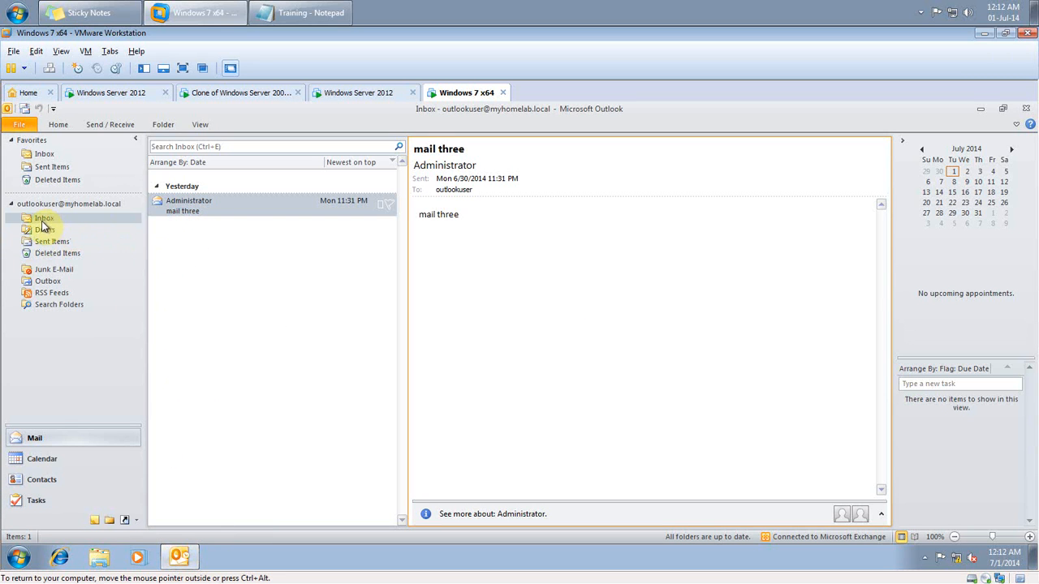
click(351, 92)
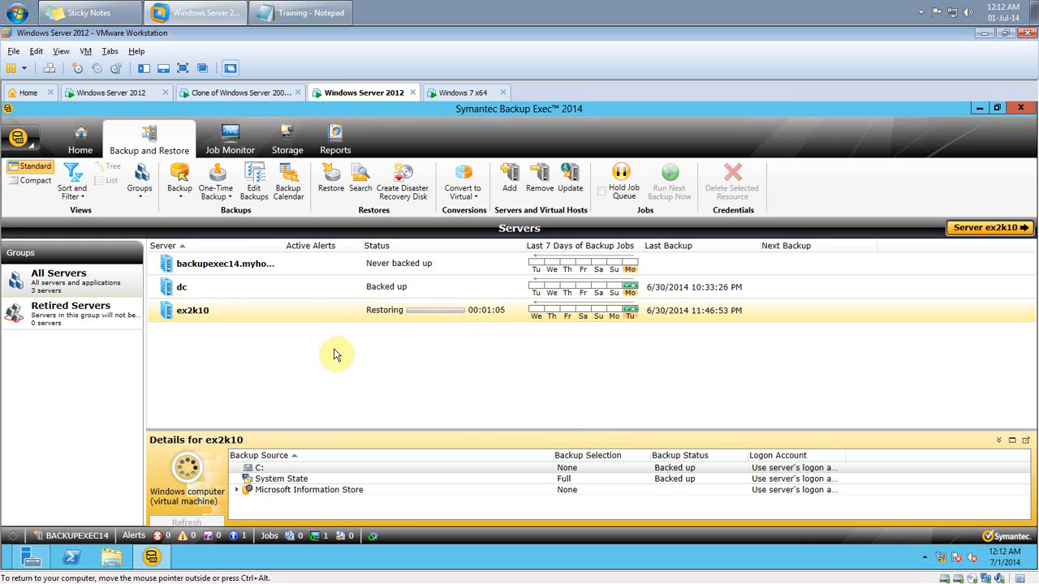
click(465, 92)
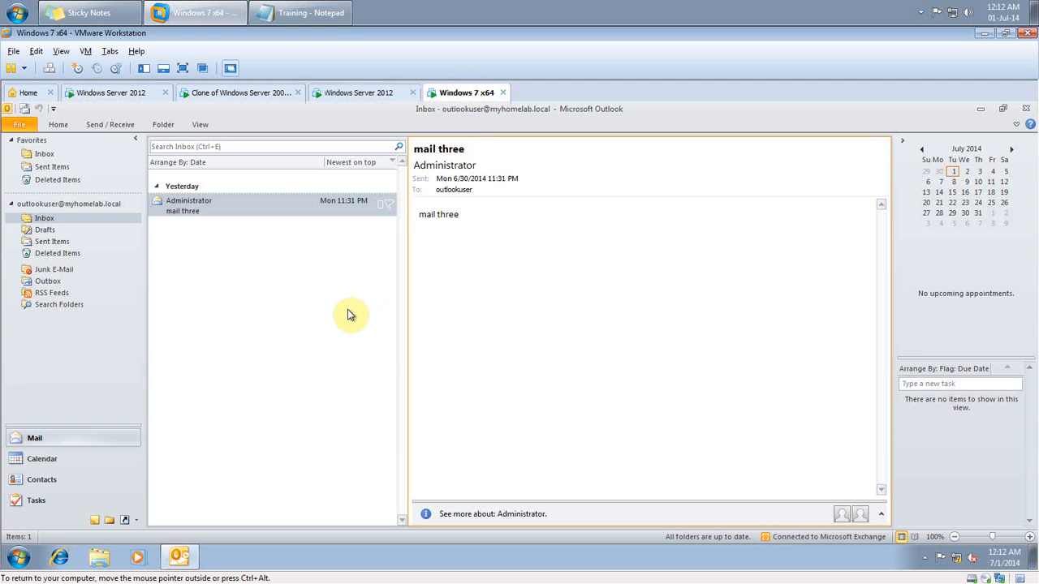
click(344, 315)
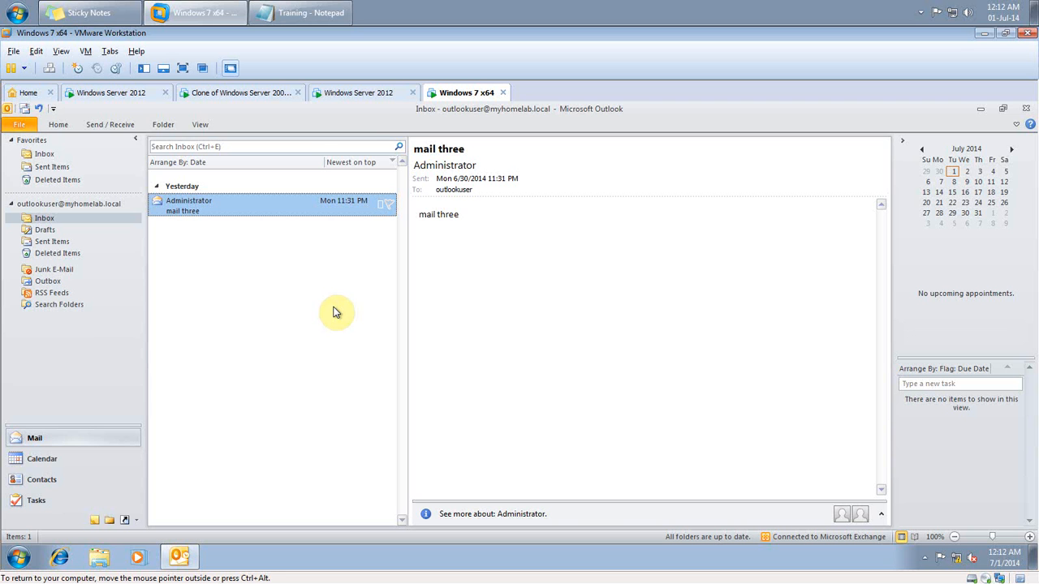
click(360, 94)
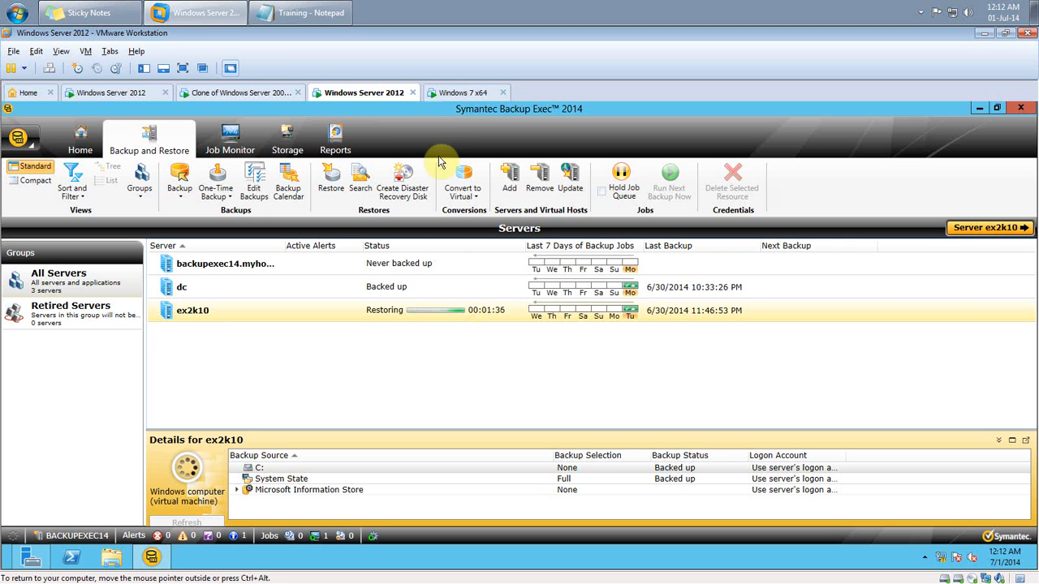
click(459, 92)
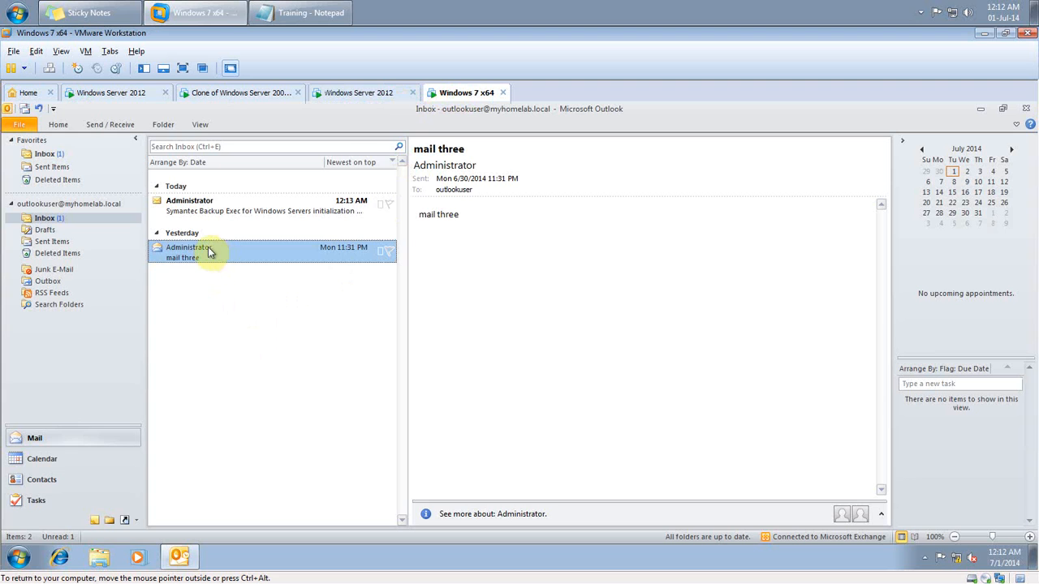
click(209, 212)
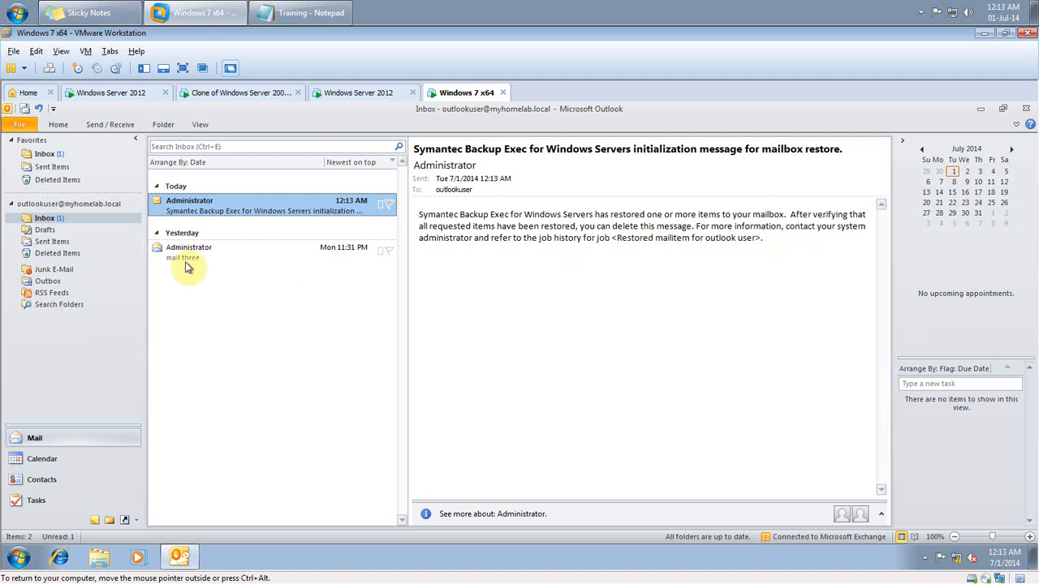
- Send and receive all folders in Outlook and preview the restored mail two and mail one
click(106, 126)
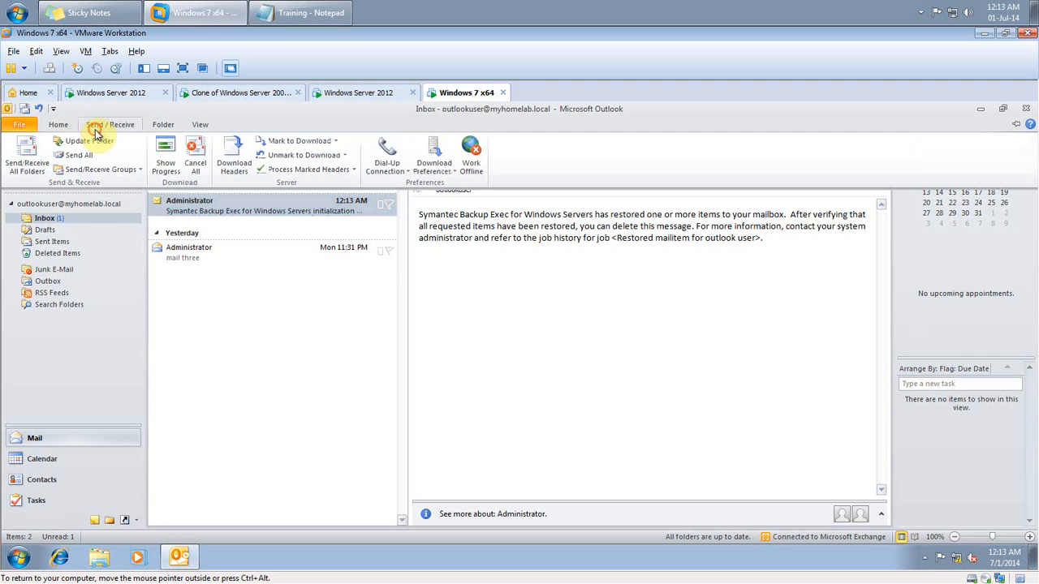
click(22, 152)
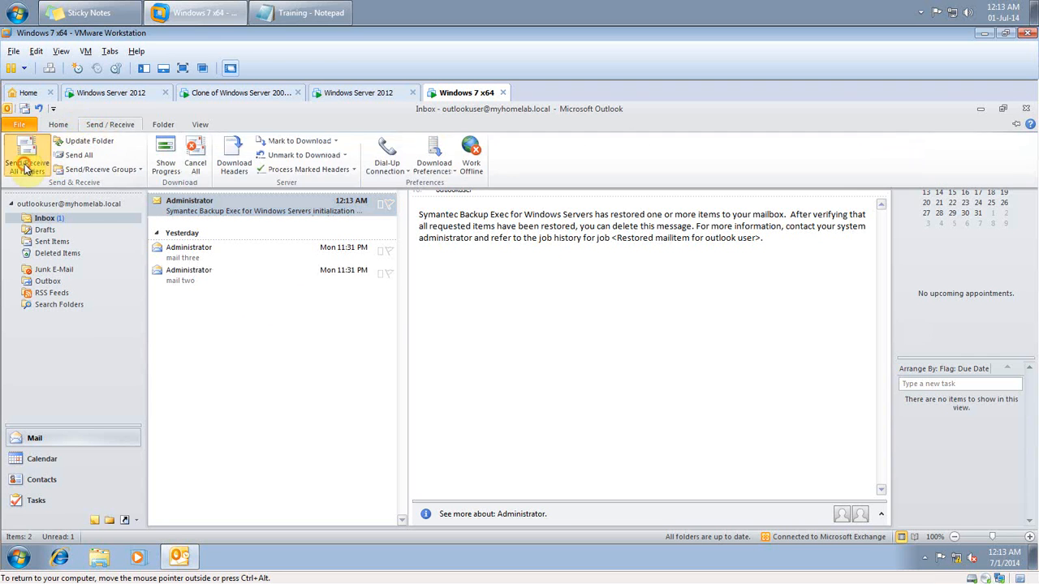
click(190, 273)
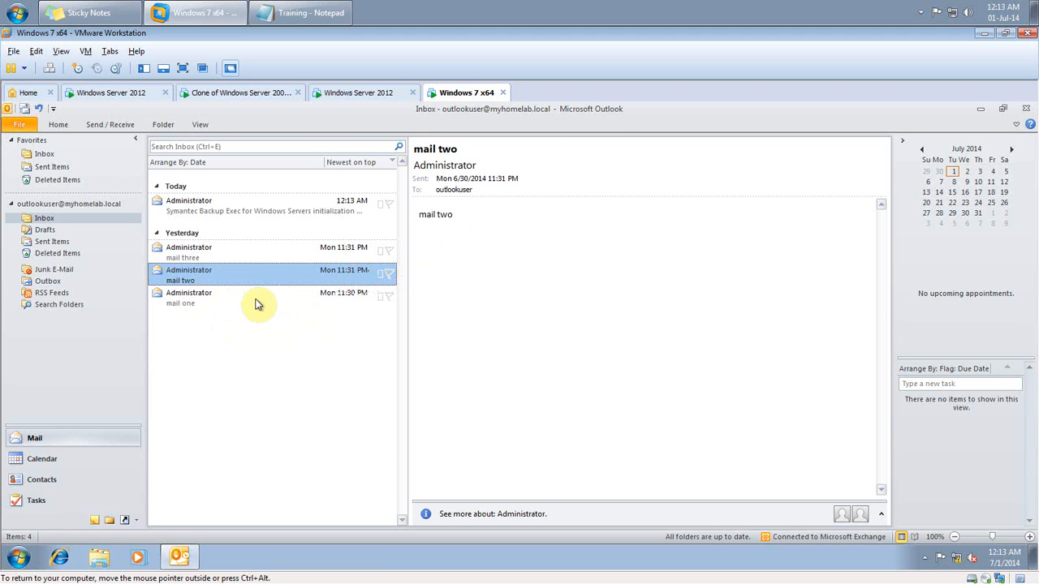
click(193, 307)
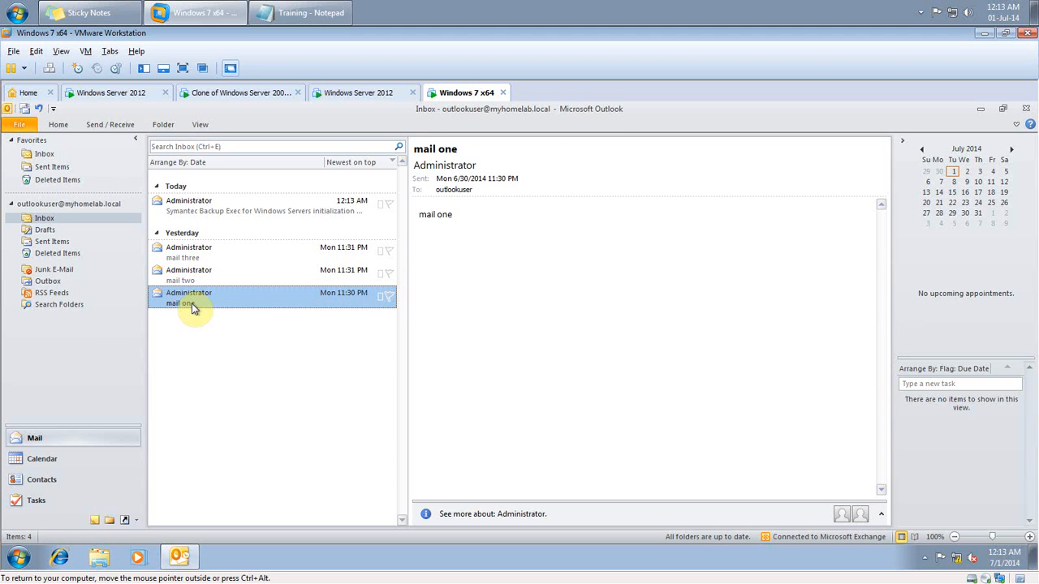
- Check ex2k10's status on the Backup Exec server and the signed-in account on the Windows 7 x64 machine
click(347, 102)
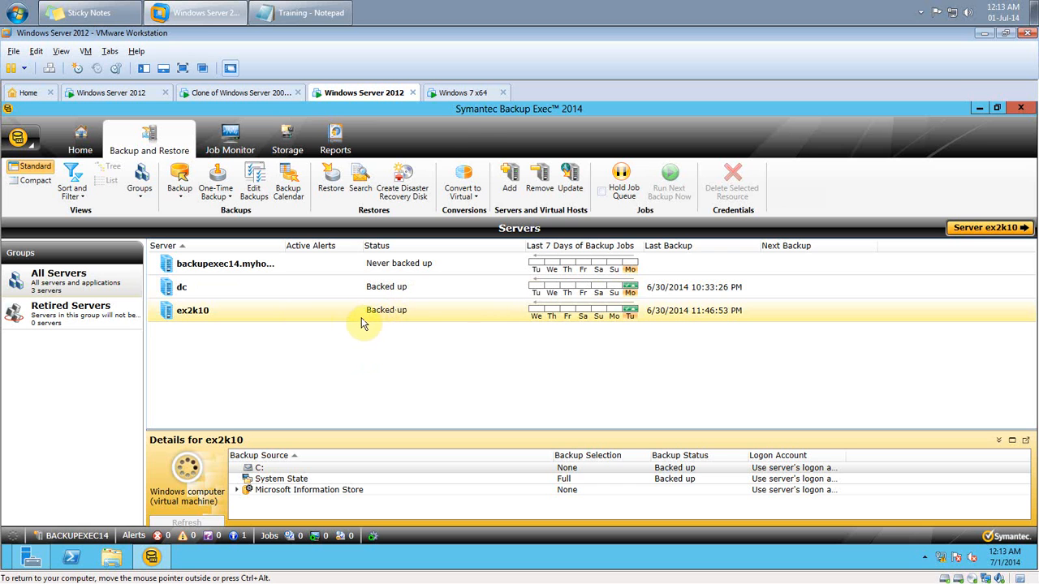
click(455, 95)
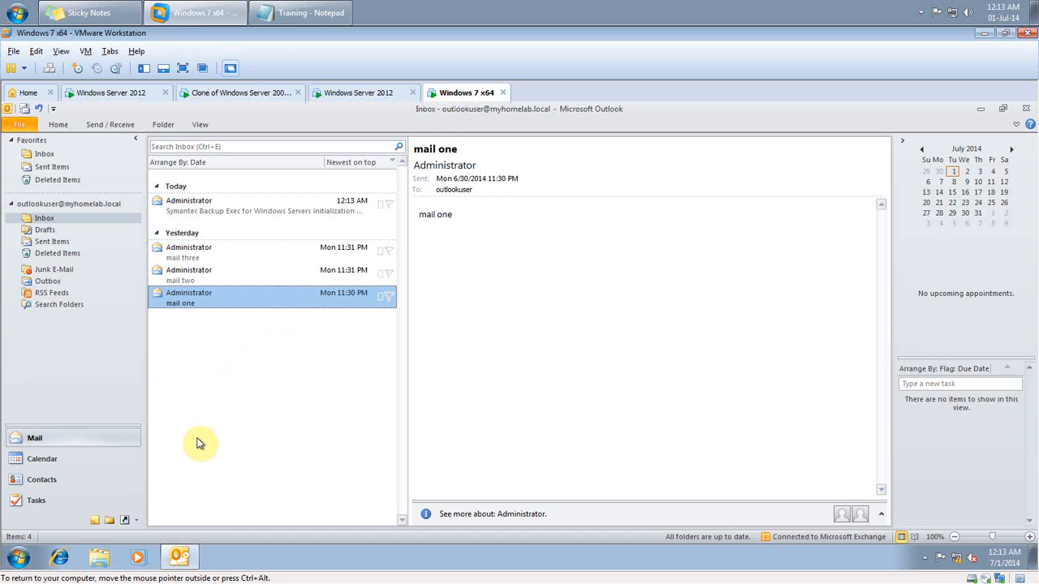
click(19, 557)
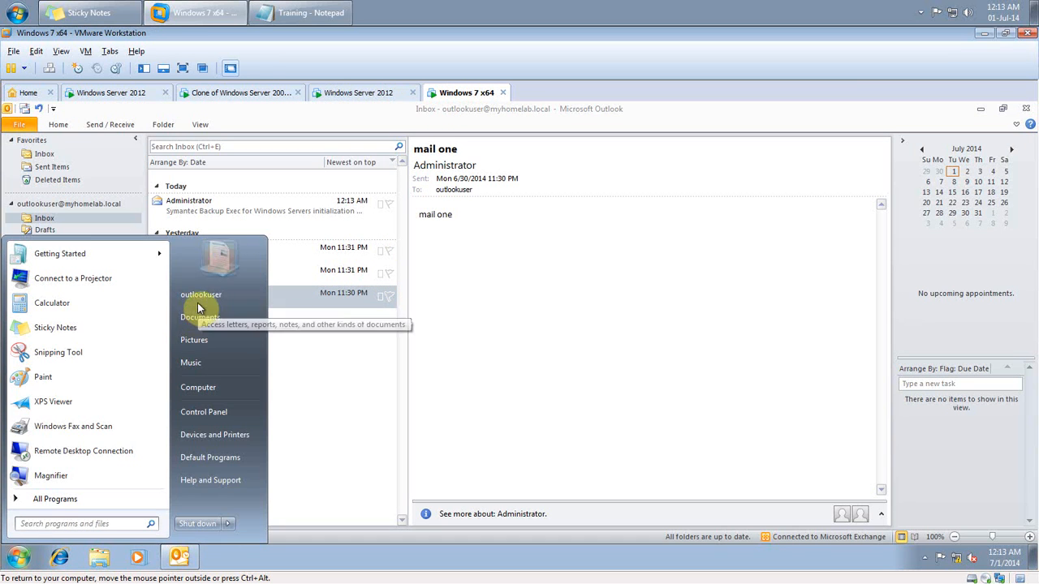
click(494, 336)
- Open the restored mail one and mail two in their own message windows and close each after viewing
click(230, 306)
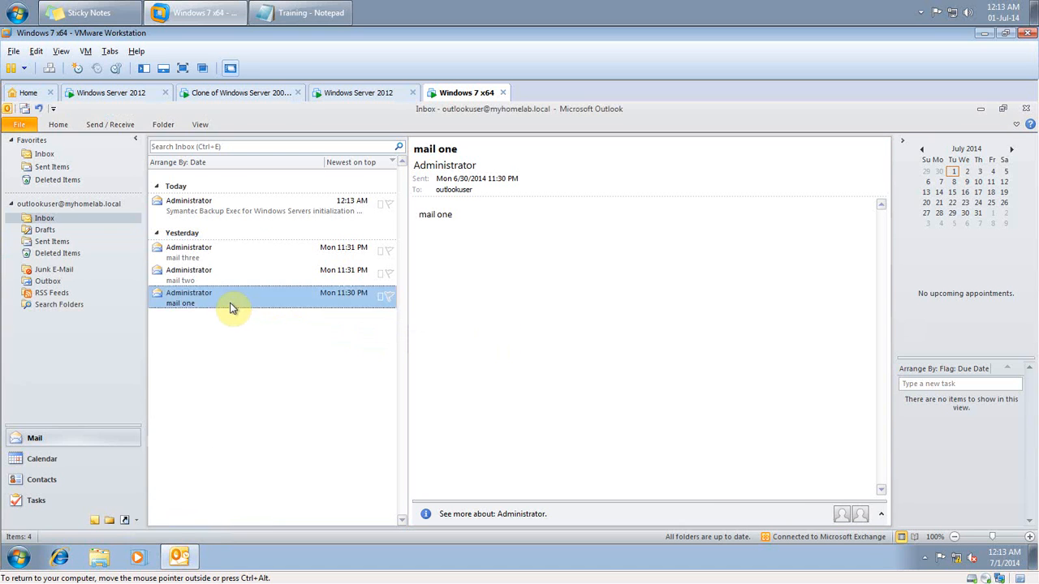
double_click(230, 307)
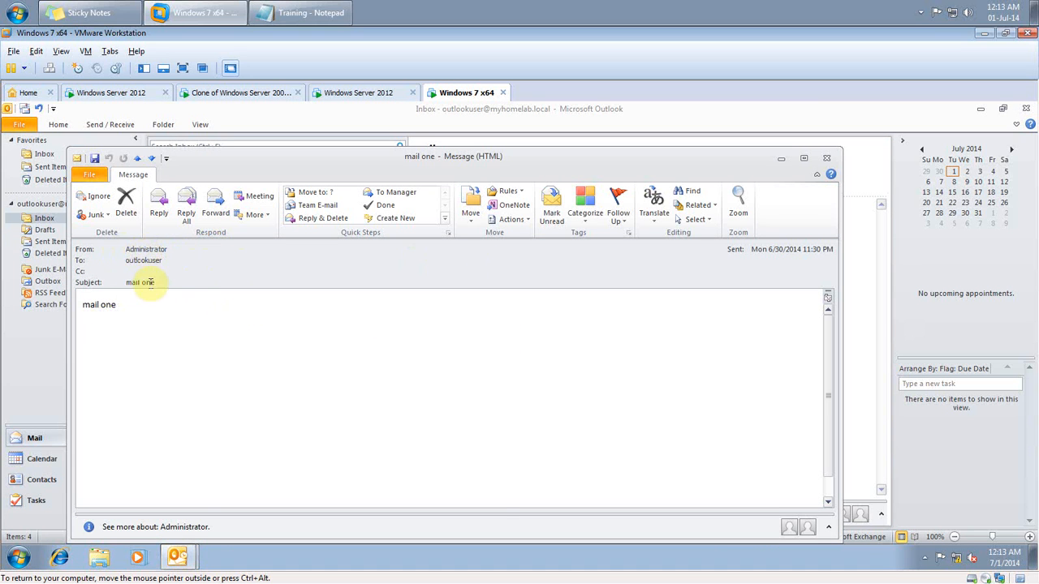
click(826, 157)
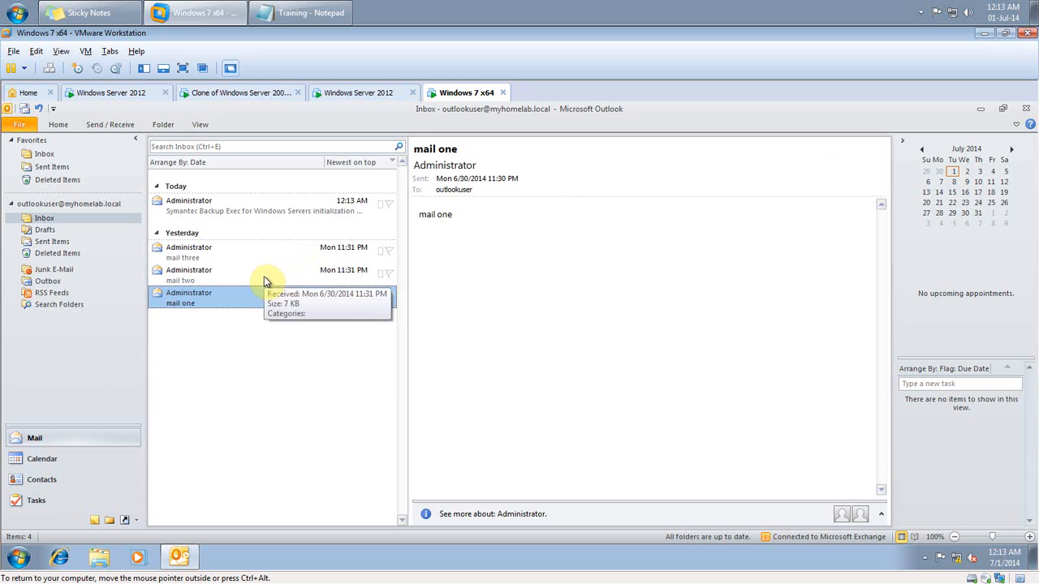
double_click(264, 280)
click(824, 157)
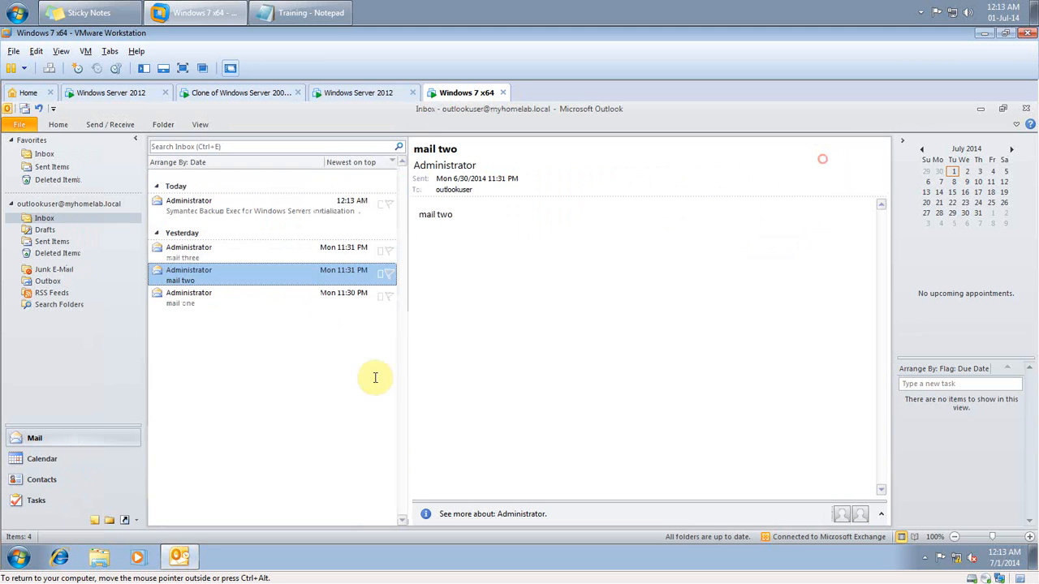
- Preview the inbox messages mail one, mail two, mail three and the Backup Exec mailbox restore message
click(181, 305)
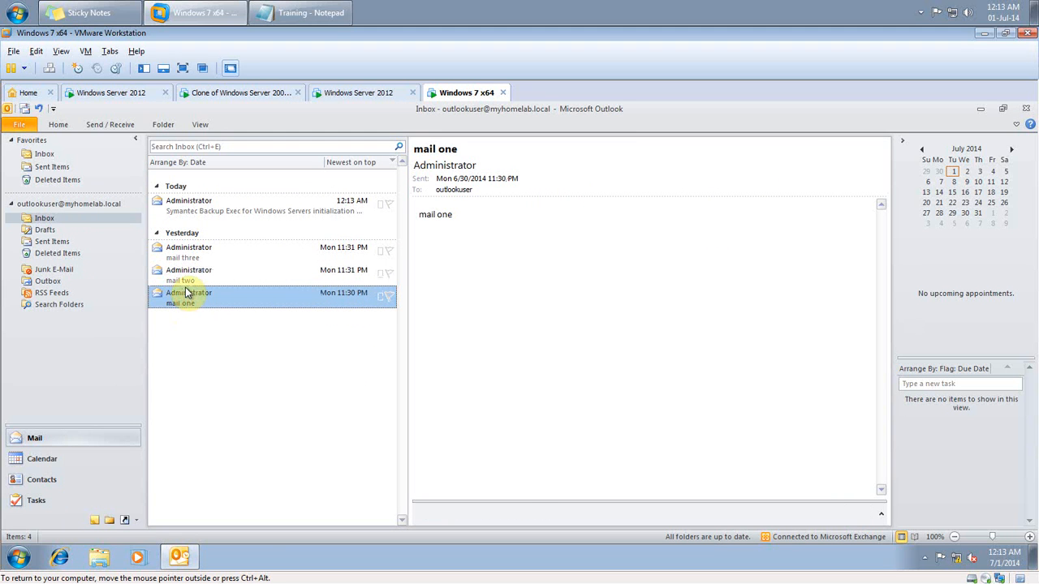
click(187, 278)
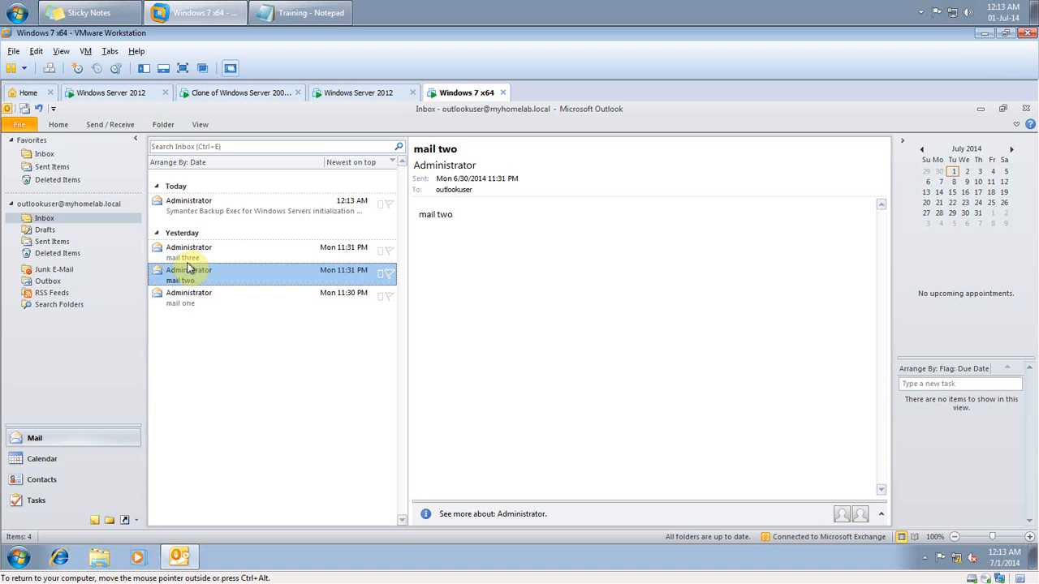
click(185, 255)
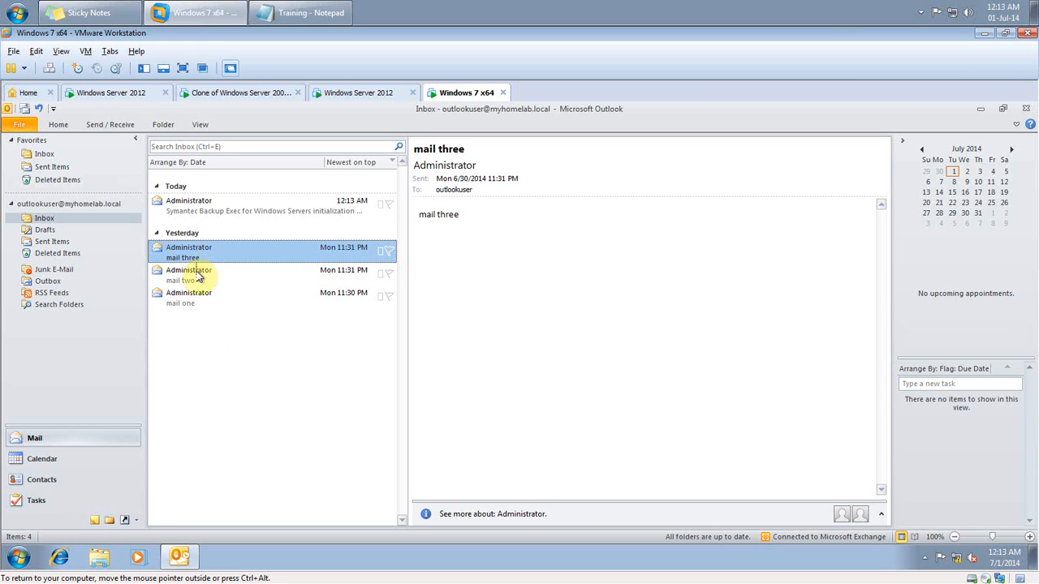
click(203, 211)
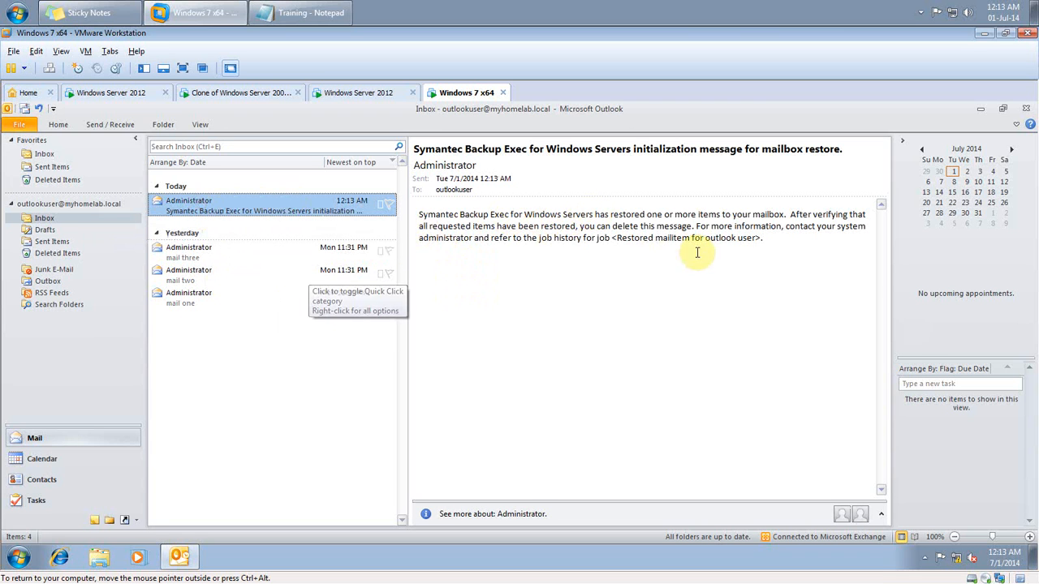
click(197, 258)
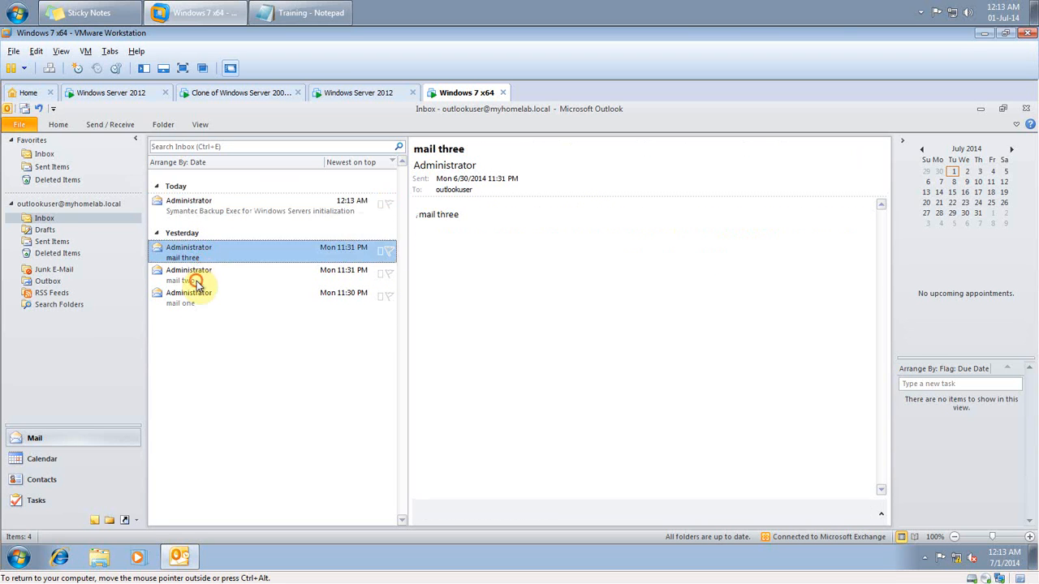
click(198, 277)
click(191, 297)
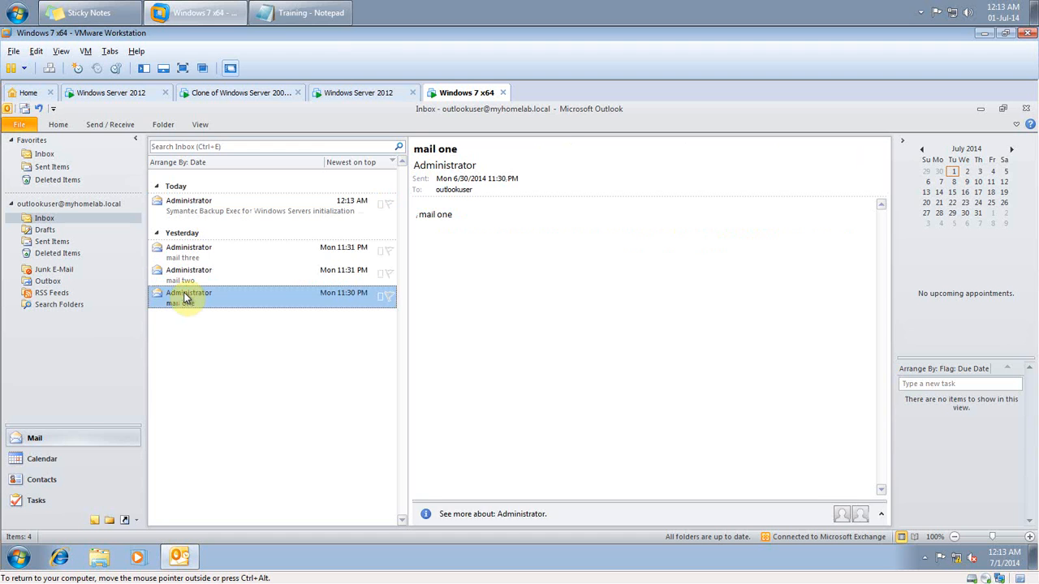
- Switch to the Training notes in Notepad and review the Topics Covered list, highlighting the topics one by one
click(325, 16)
click(433, 471)
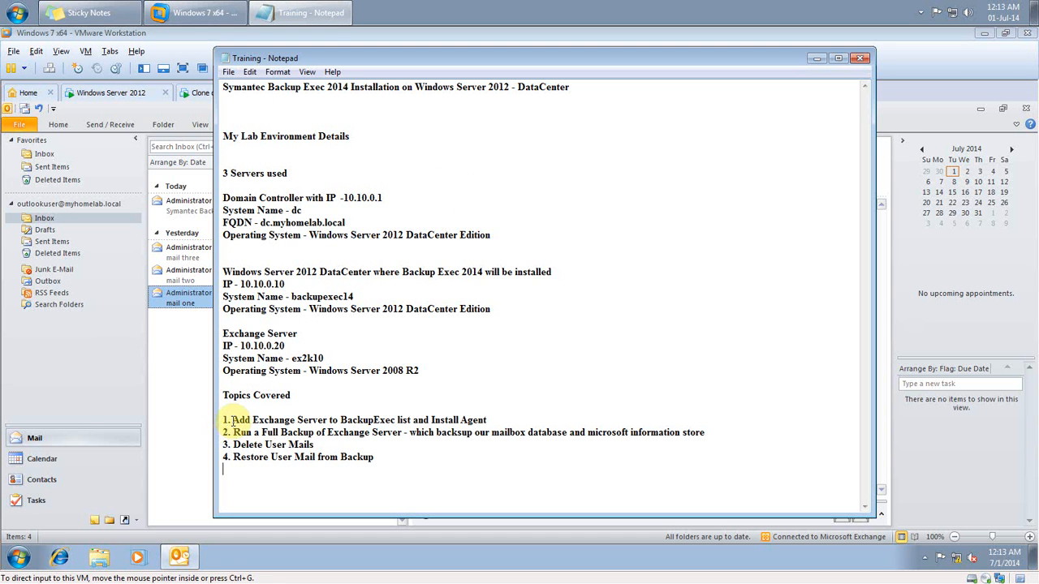
drag(233, 420, 487, 420)
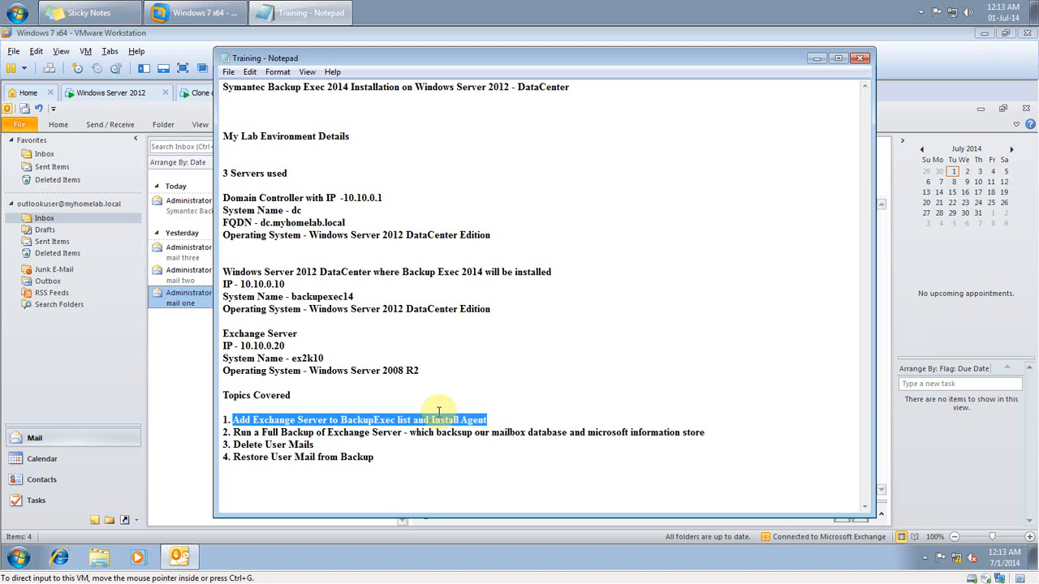
drag(233, 432, 539, 433)
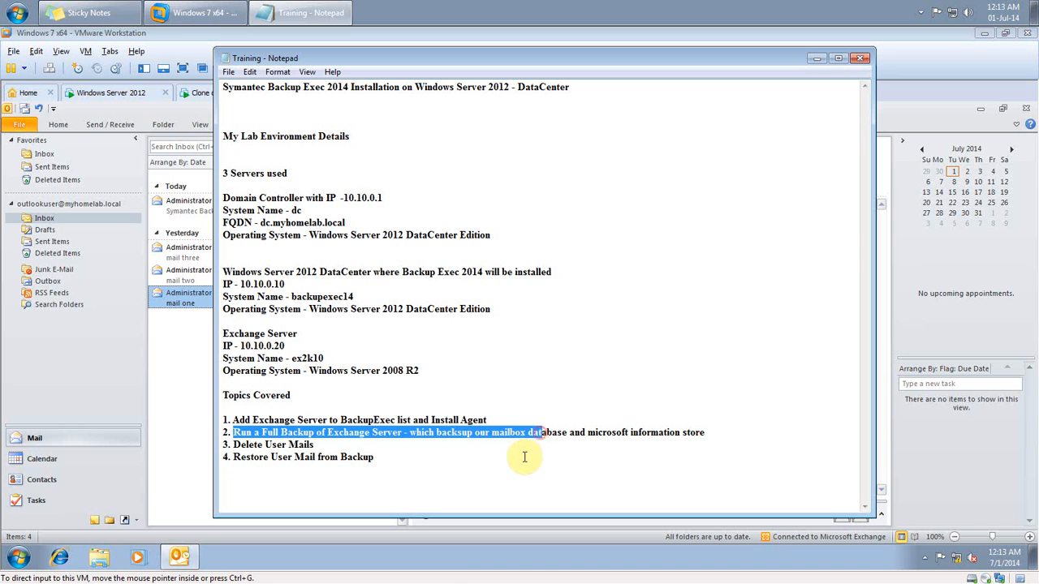
click(523, 456)
drag(406, 434, 708, 433)
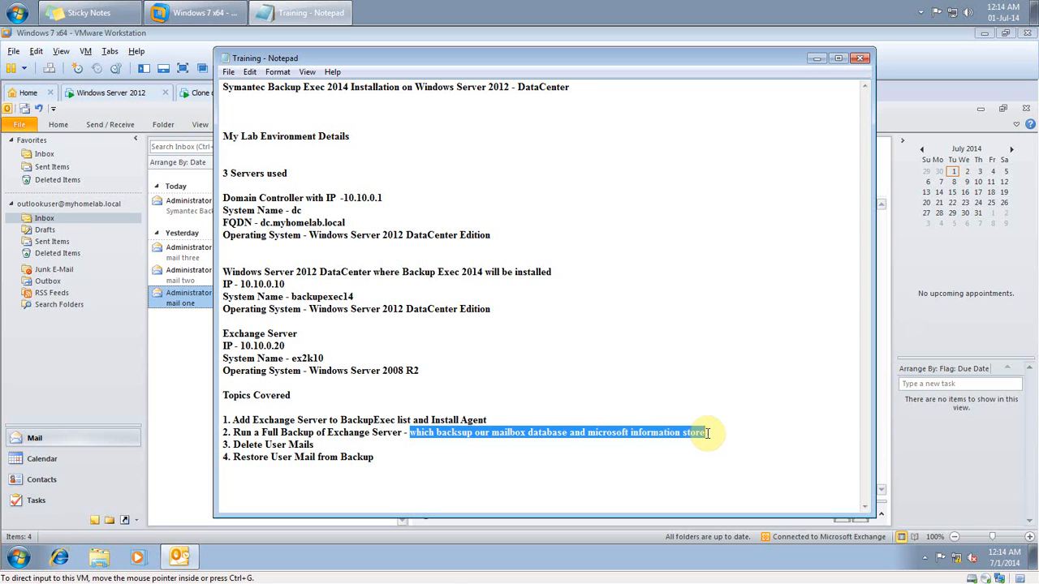
click(652, 467)
drag(234, 445, 341, 448)
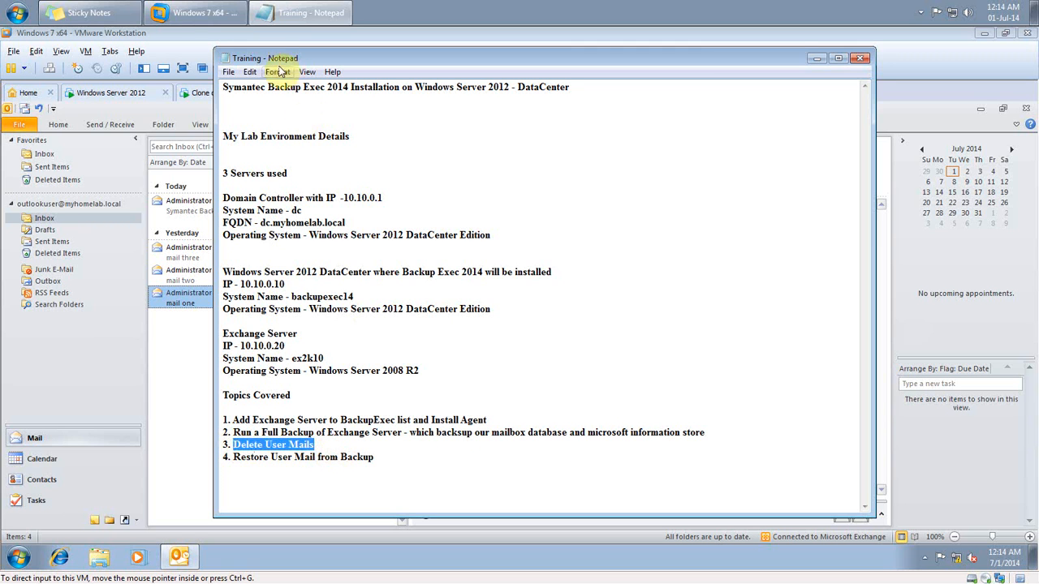
click(303, 17)
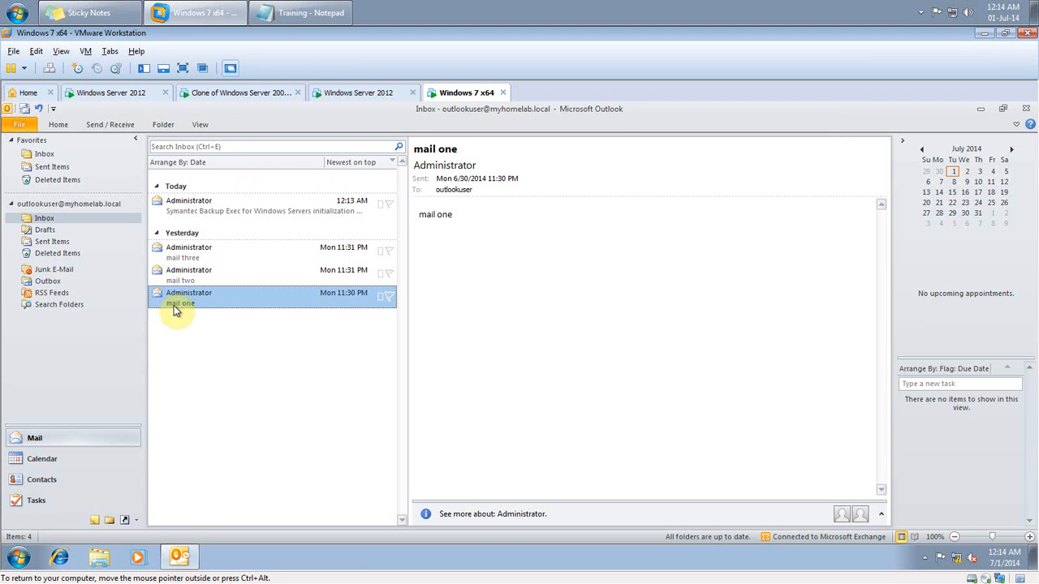
click(268, 13)
click(337, 493)
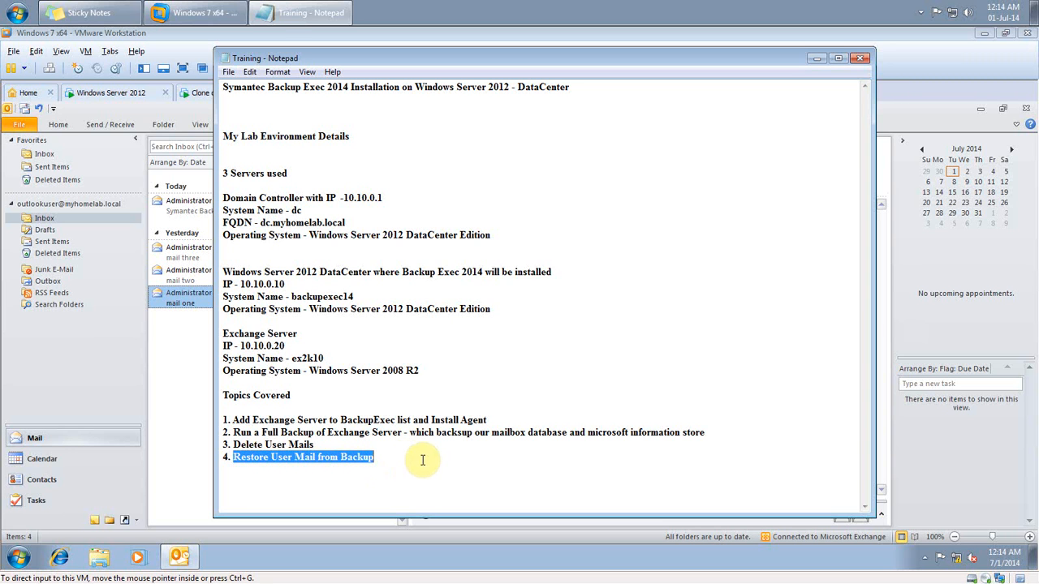
- Inspect ex2k10's full backup job and mail item restore job on the Backup Exec server, and return to Outlook on Windows 7 x64
click(313, 12)
click(333, 94)
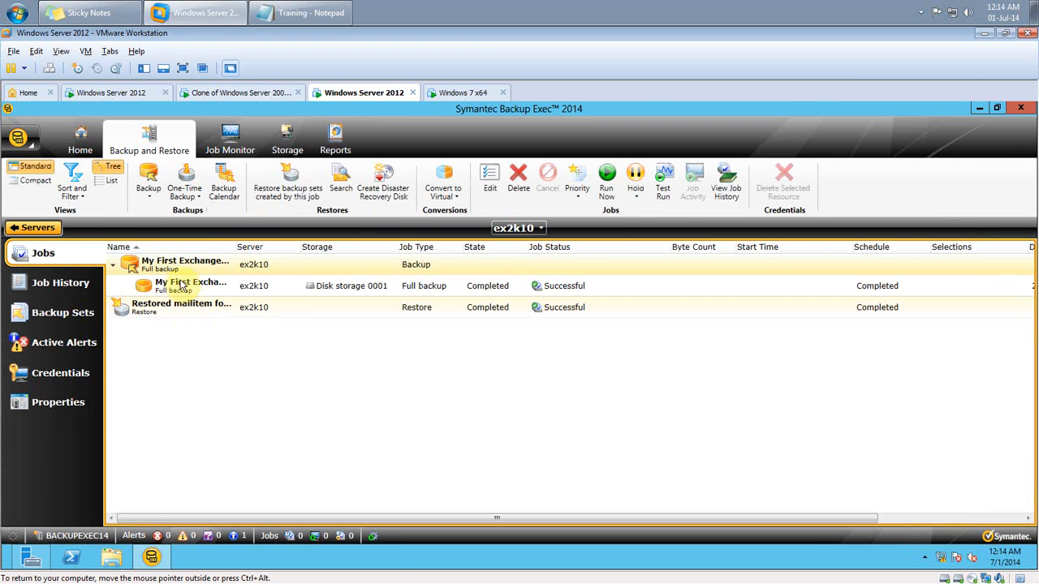
click(188, 287)
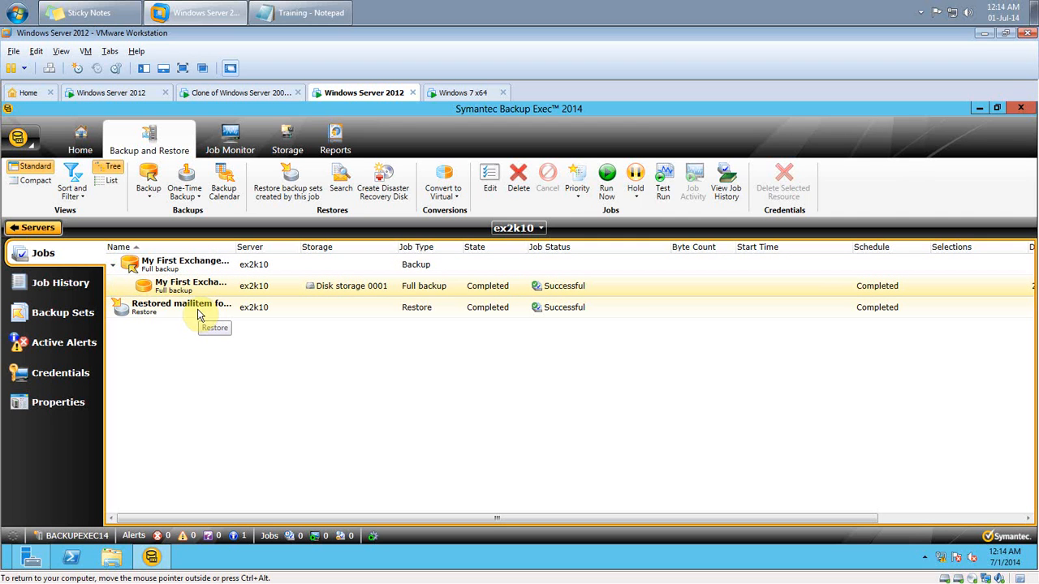
click(199, 315)
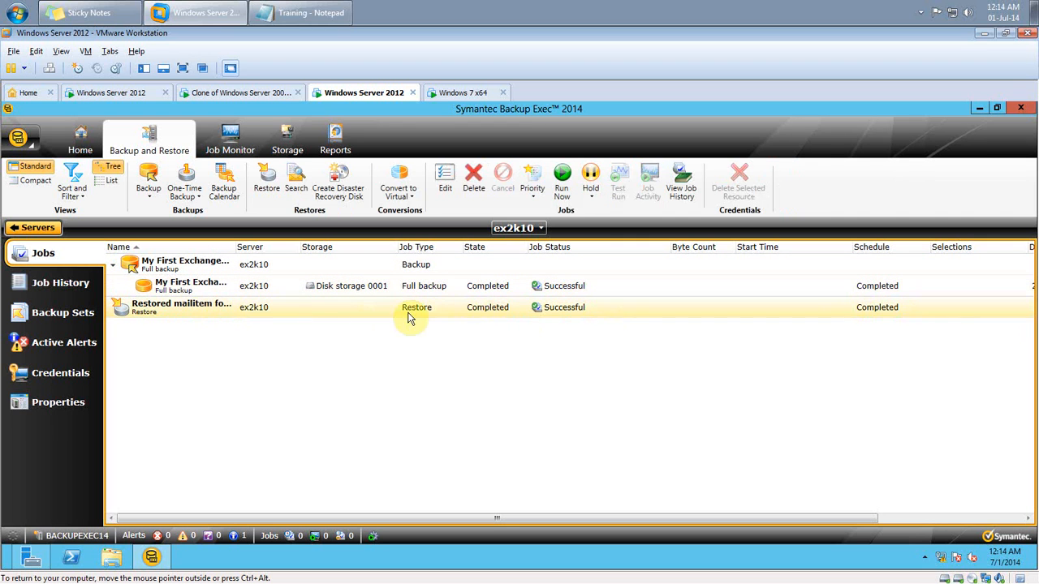
click(466, 93)
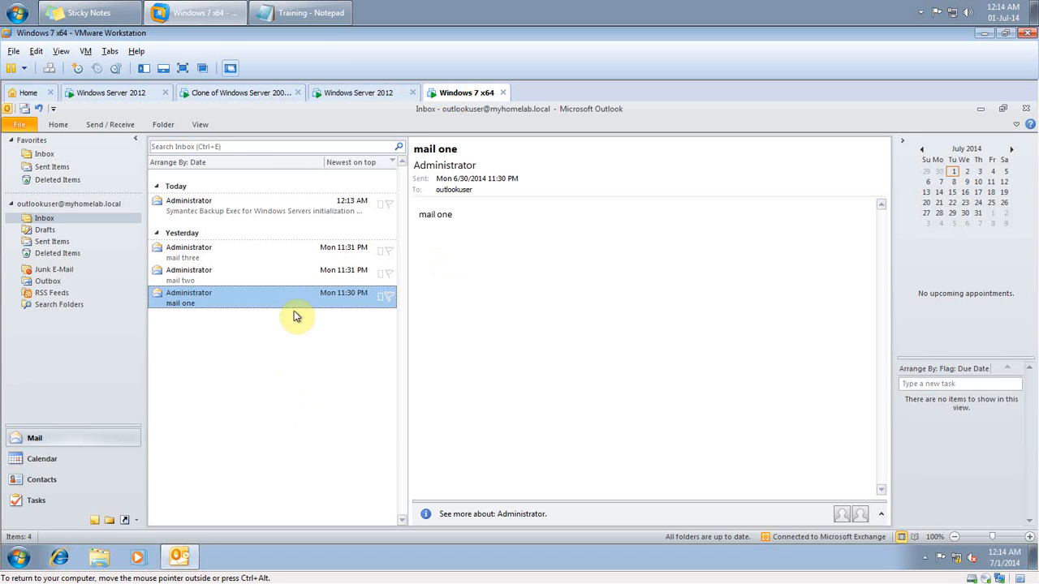
- View ex2k10's jobs in Backup Exec and the mailbox database in Exchange Management Console, and return to Outlook on Windows 7 x64
click(364, 94)
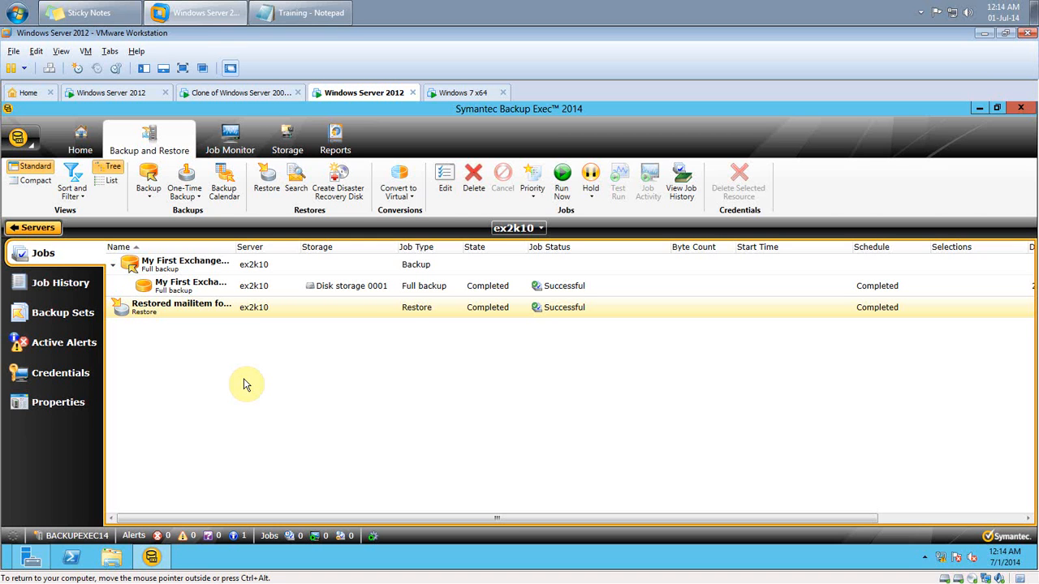
click(466, 93)
click(242, 96)
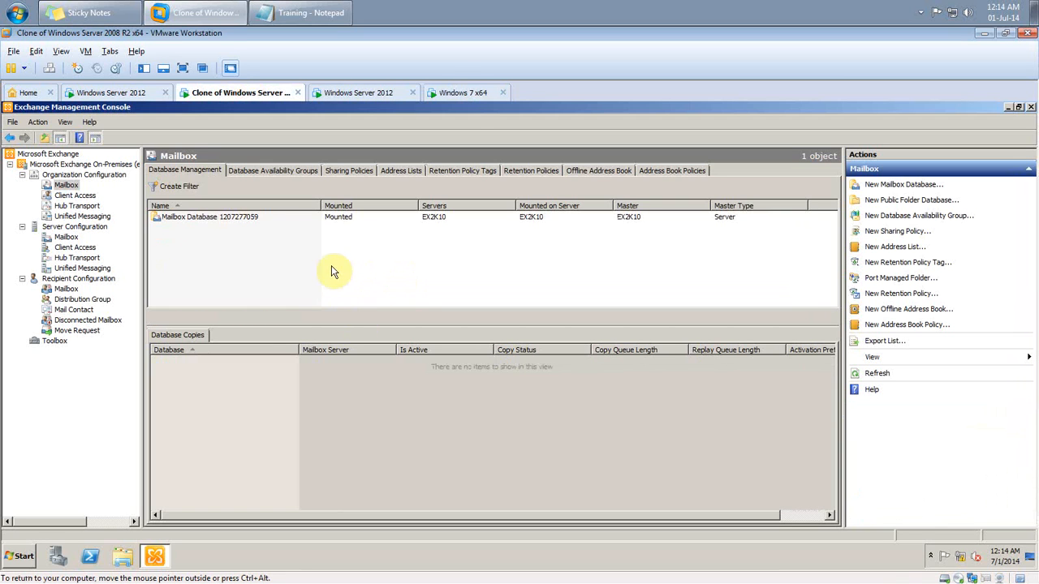
click(460, 94)
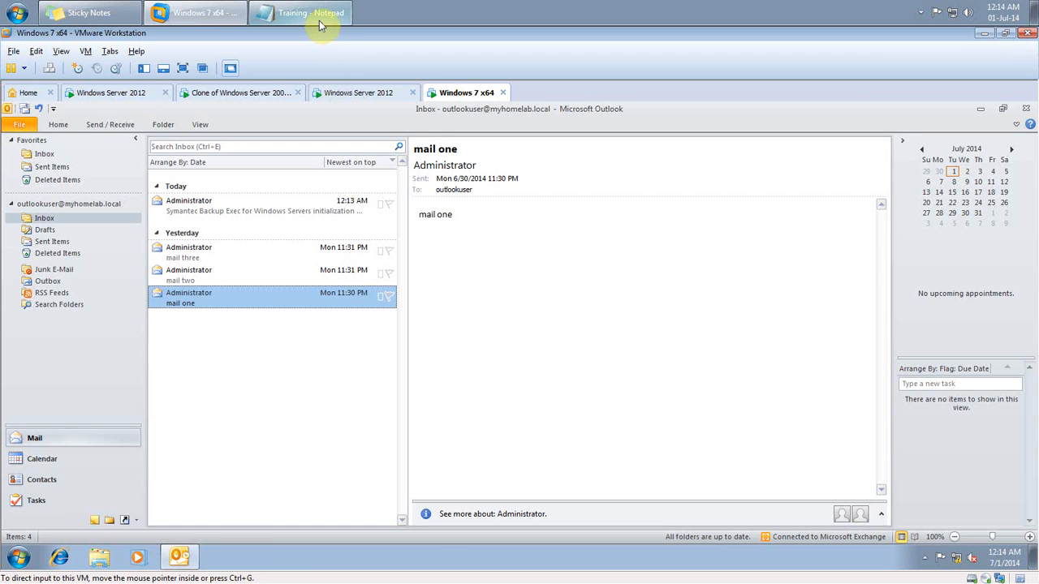
- Review the servers and topics in the Training notes in Notepad, and minimize Outlook on the Windows 7 x64 machine
click(312, 13)
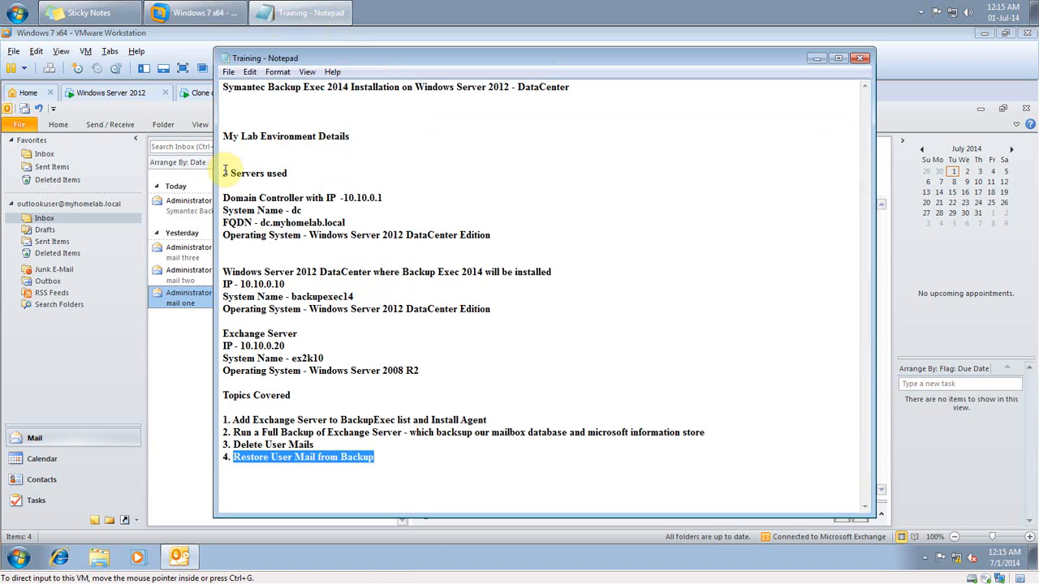
drag(224, 173, 430, 470)
click(425, 357)
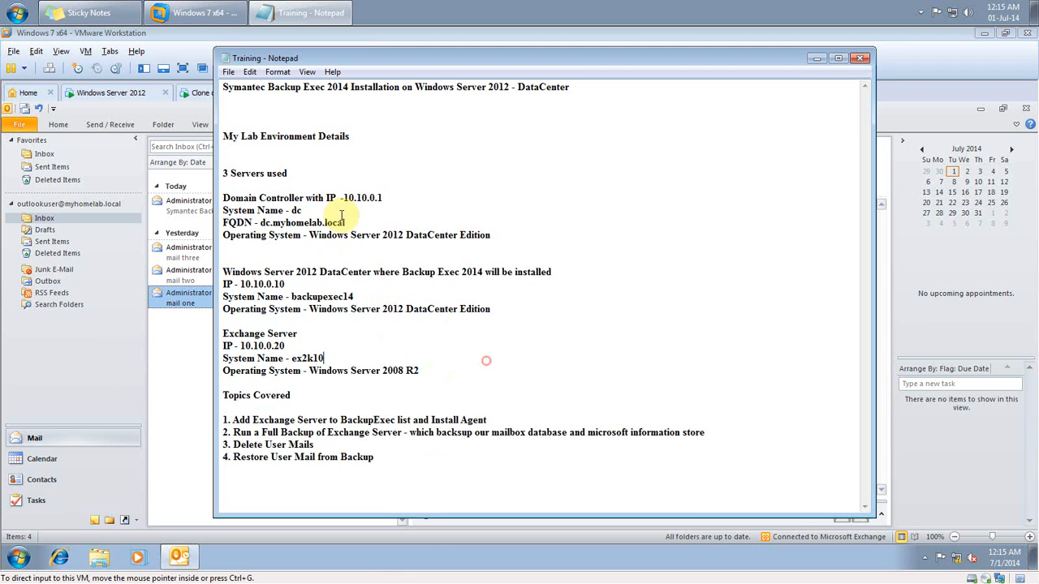
click(324, 12)
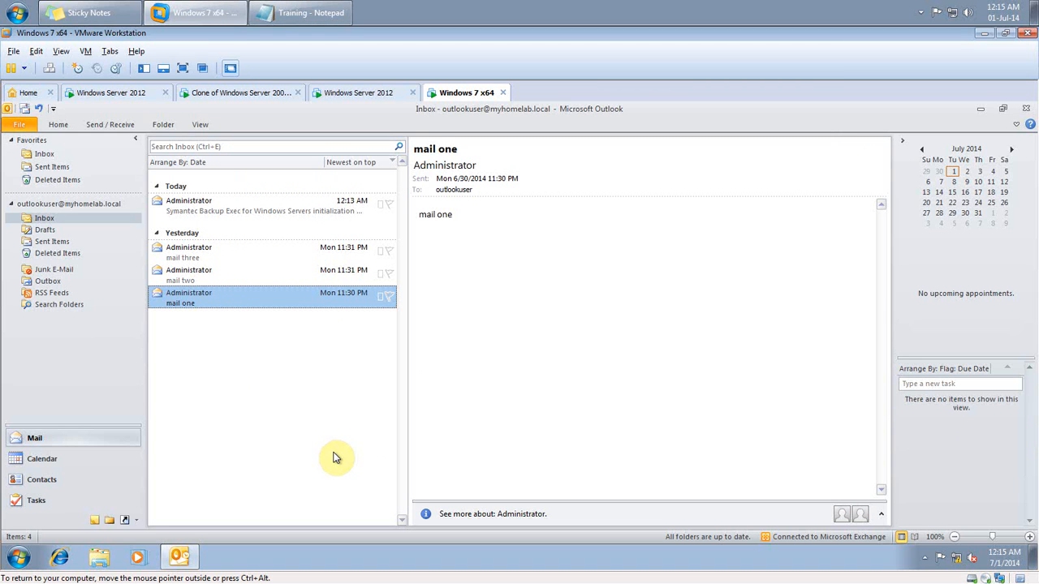
click(981, 109)
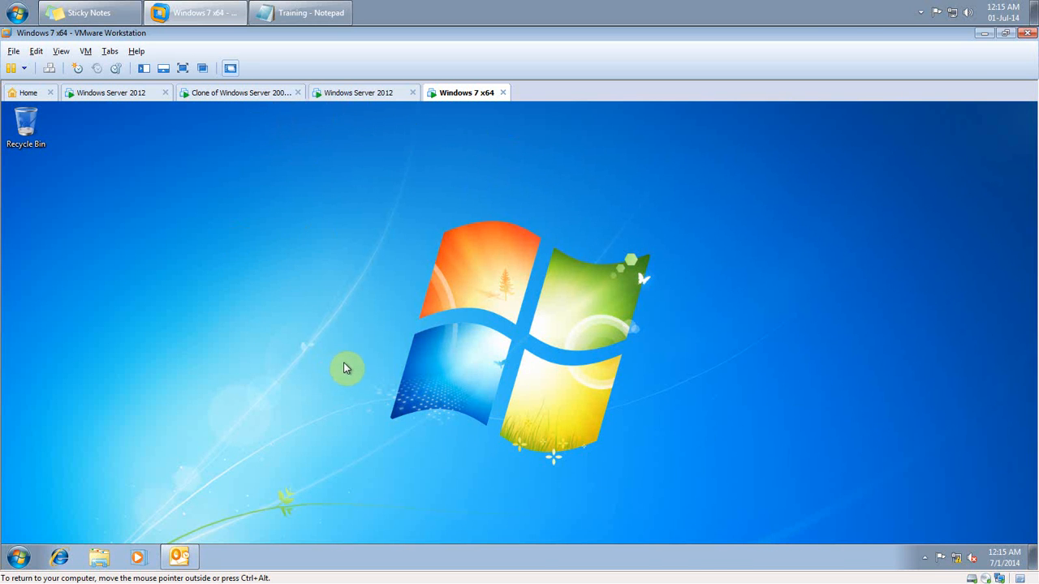
click(922, 18)
right_click(940, 61)
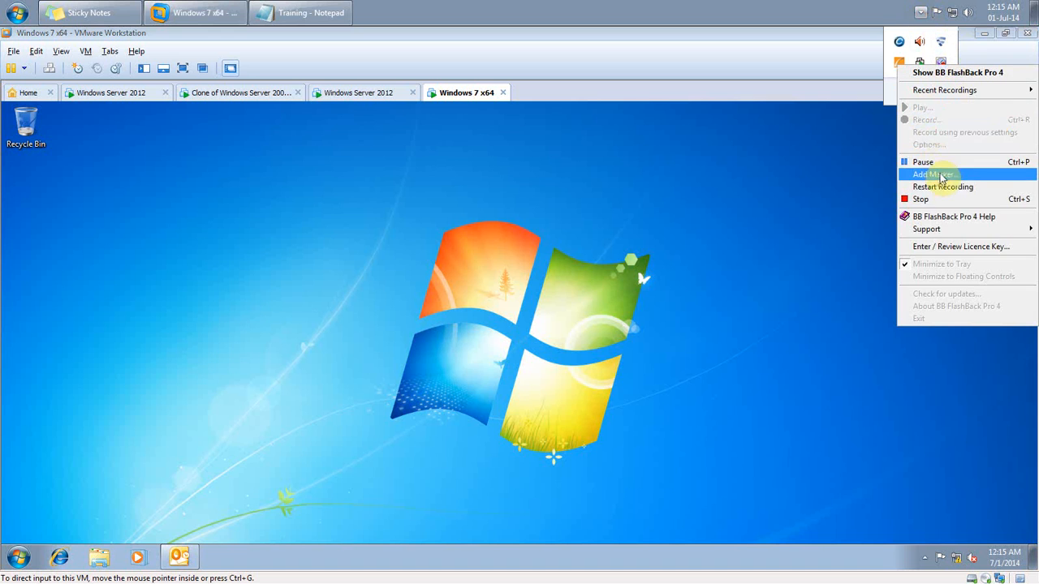